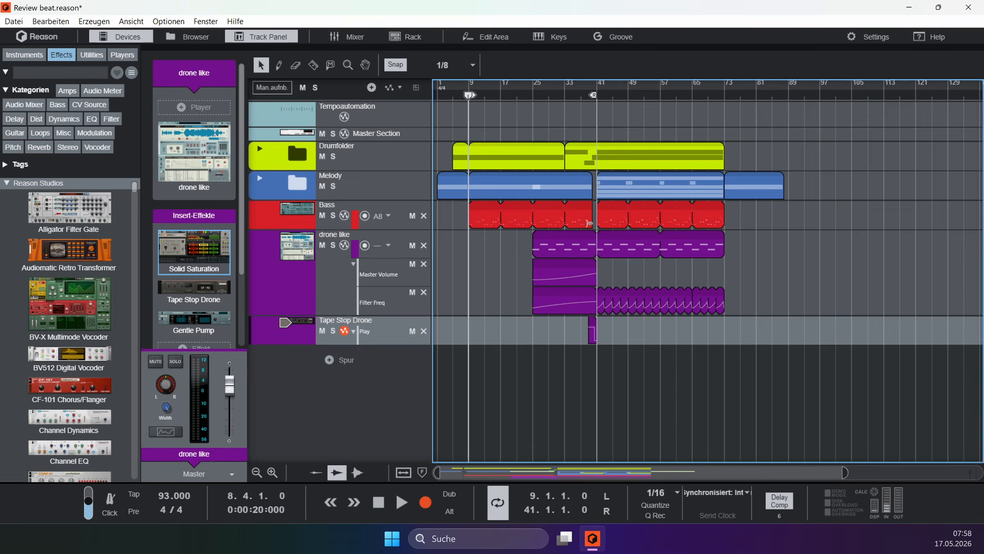
# Step: Expand the Drumfolder in the track list and select the Maindrums track
pyautogui.moveTo(594, 96); pyautogui.dragTo(594, 123)
pyautogui.click(375, 160)
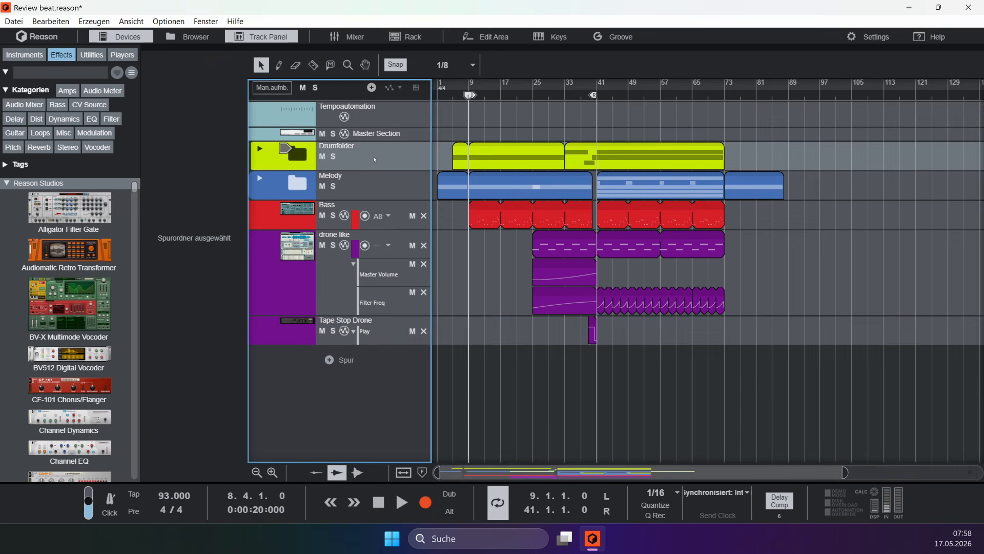
pyautogui.click(260, 149)
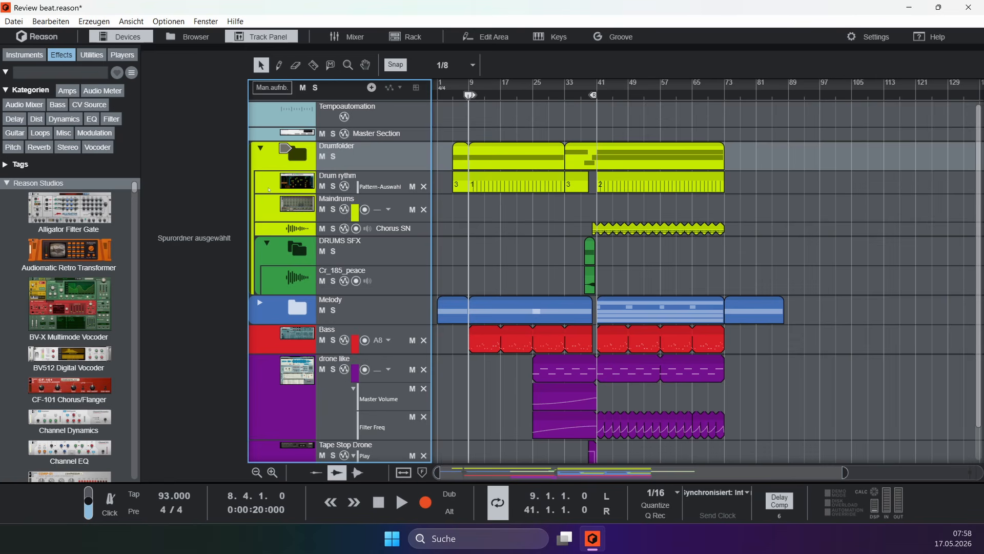
pyautogui.click(274, 203)
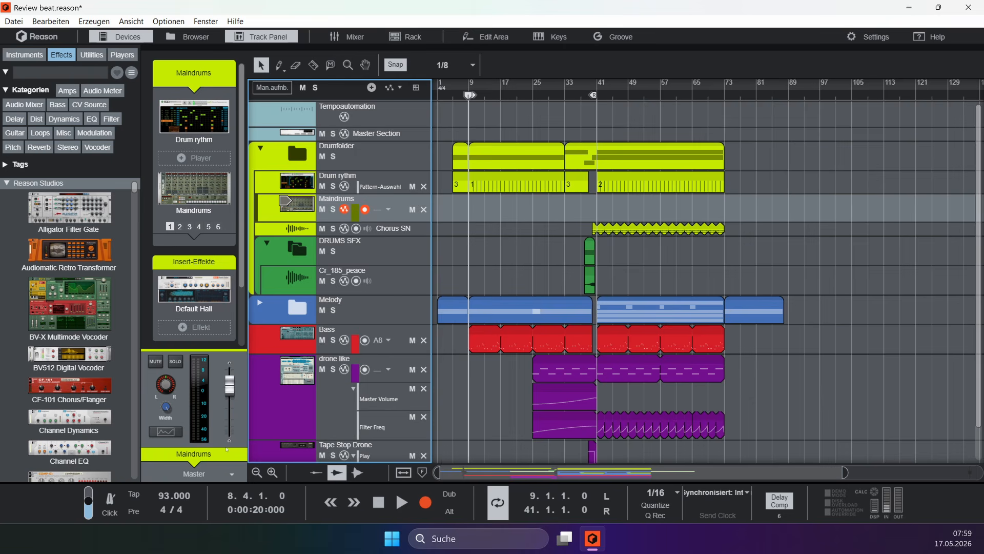
# Step: Look through the numbered output channels of the Maindrums device and finish on channel 2, BD
pyautogui.click(179, 226)
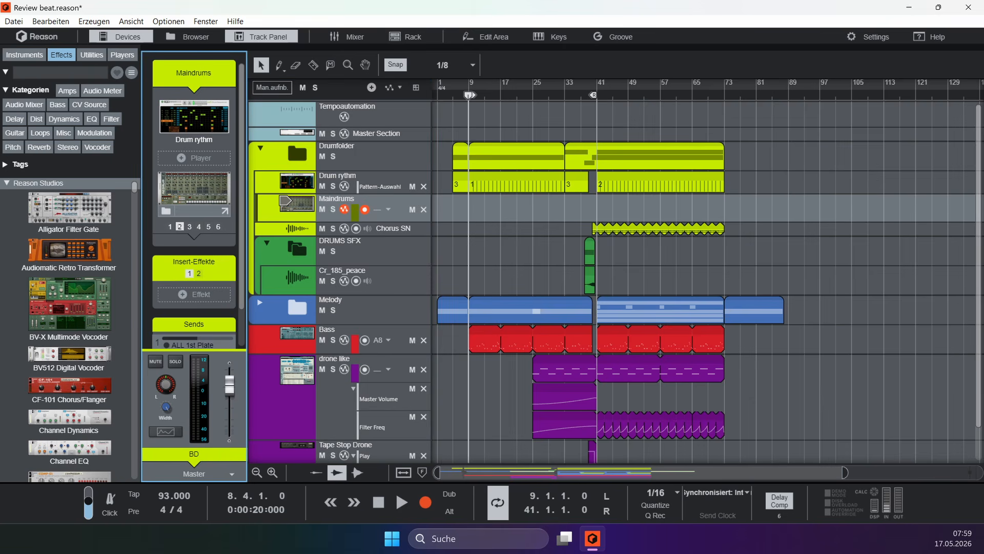
pyautogui.click(170, 227)
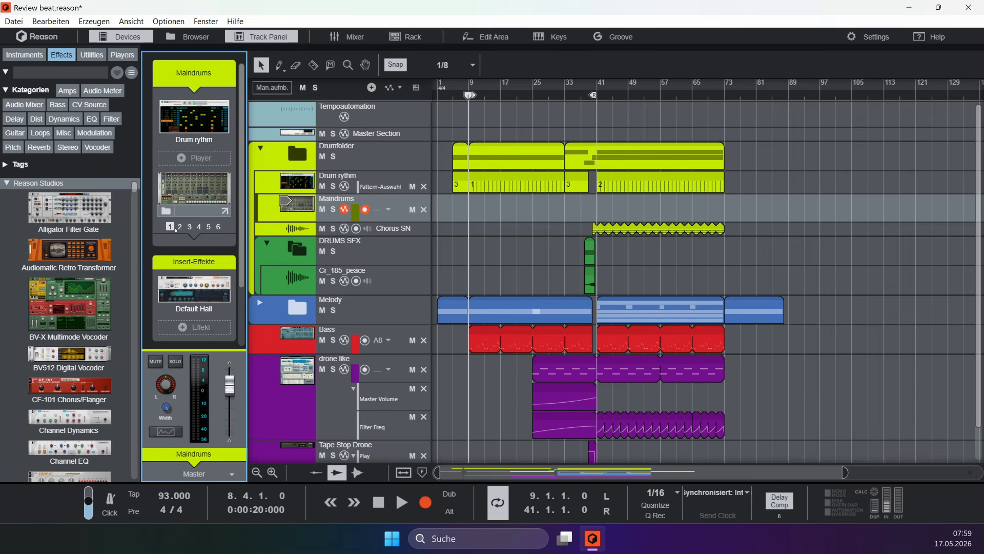
pyautogui.click(190, 226)
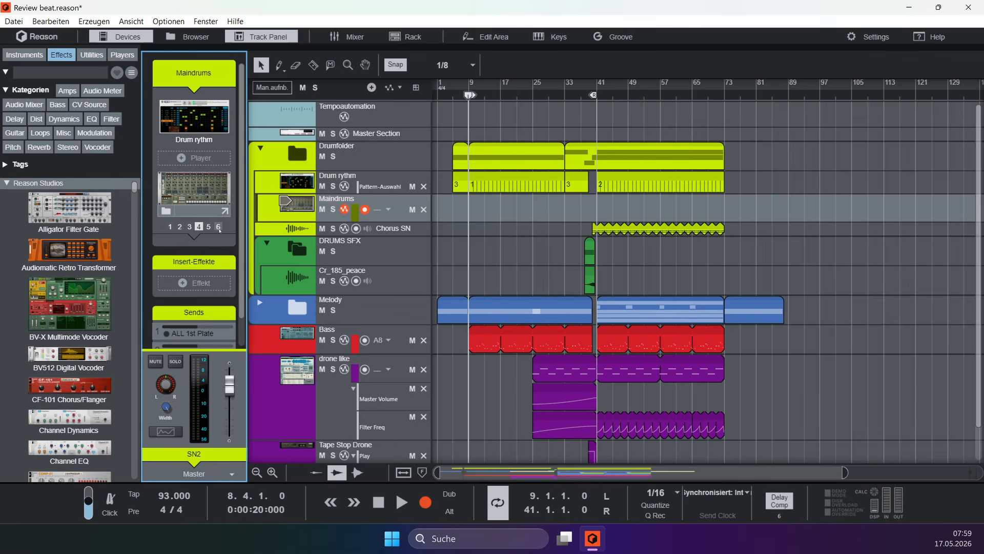
pyautogui.click(209, 226)
pyautogui.click(219, 227)
pyautogui.click(179, 227)
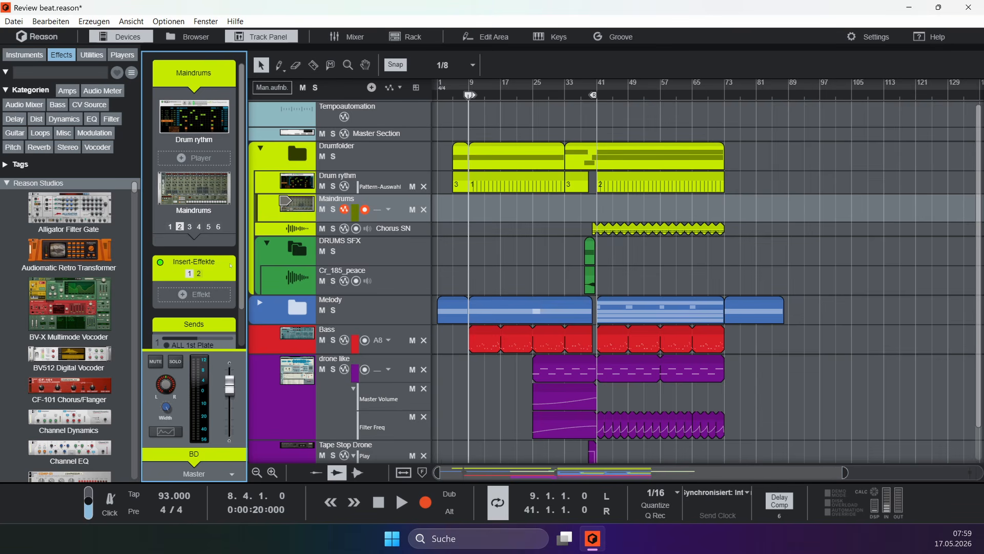
# Step: Open the rack and the mixer together and solo the BD channel
pyautogui.press('F6')
pyautogui.scroll(-8, 521, 352)
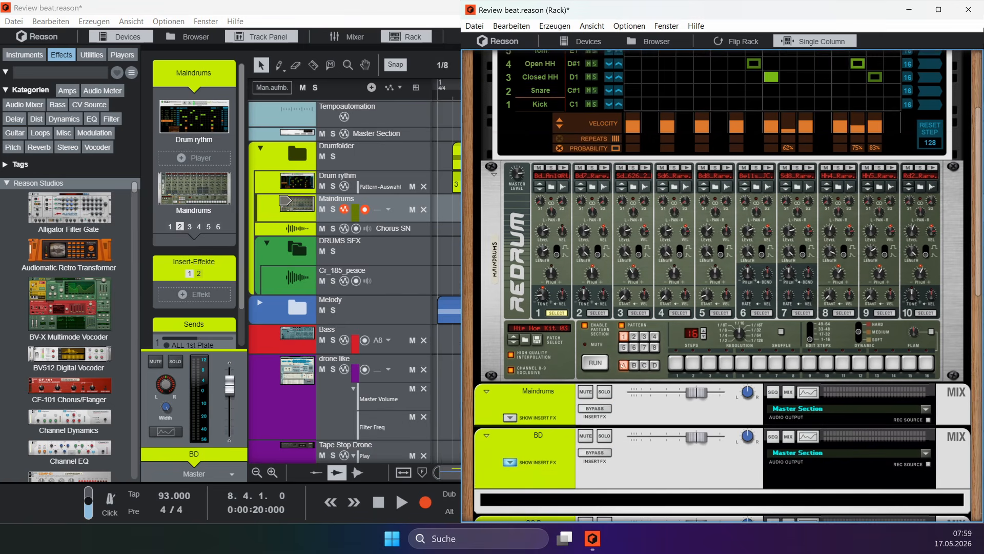
pyautogui.click(580, 344)
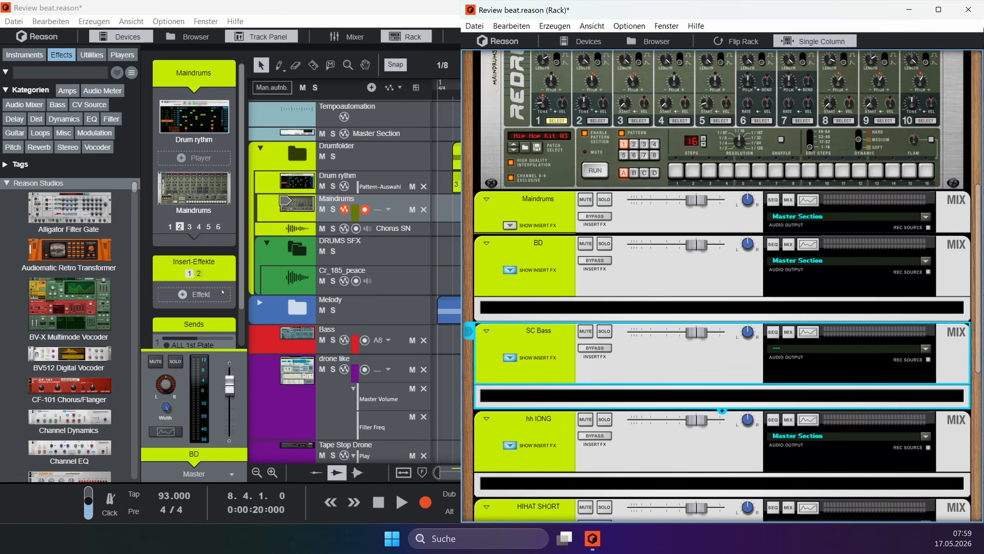
pyautogui.press('F5')
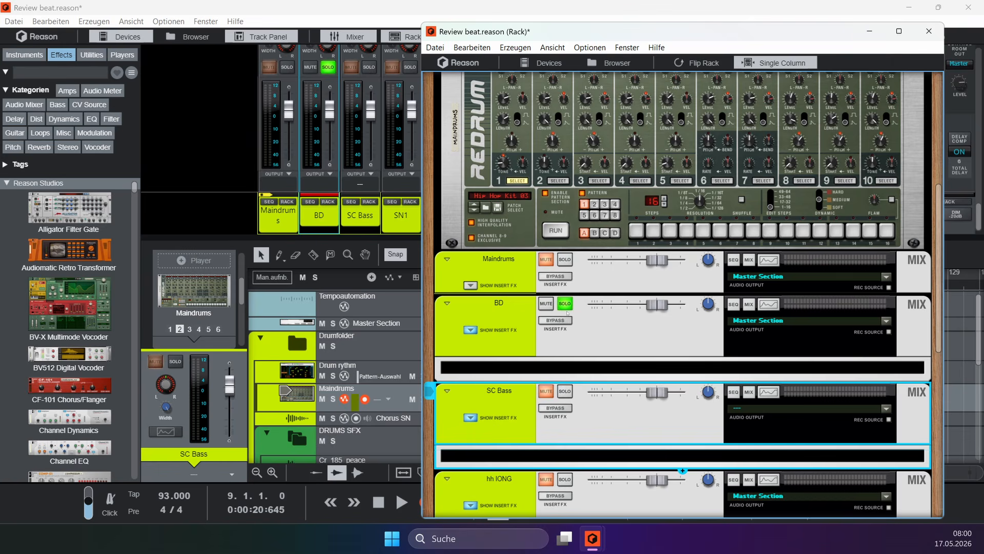
pyautogui.scroll(5, 307, 74)
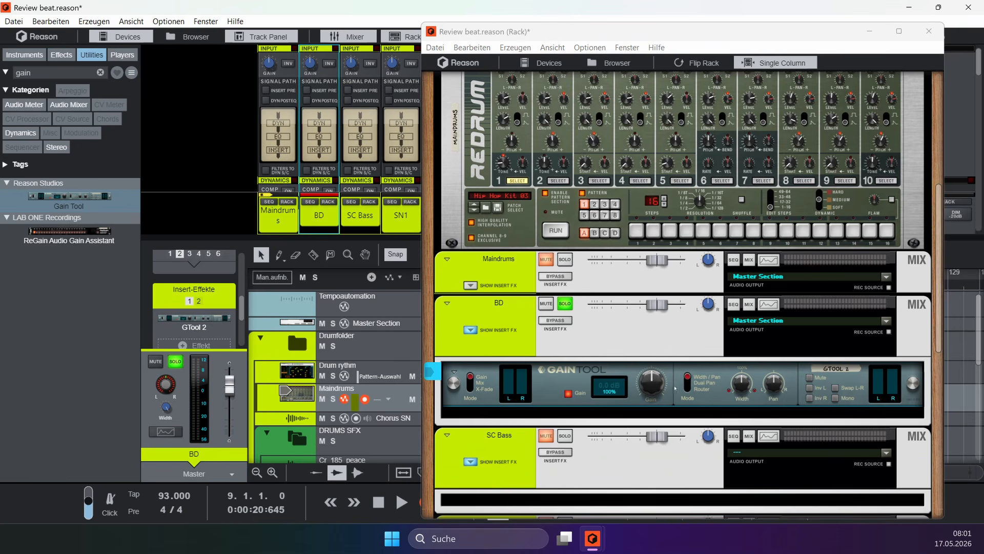
# Step: Try lowering the gain of the Gain Tool on the BD channel, reset it and delete the device
pyautogui.moveTo(657, 385); pyautogui.dragTo(657, 391)
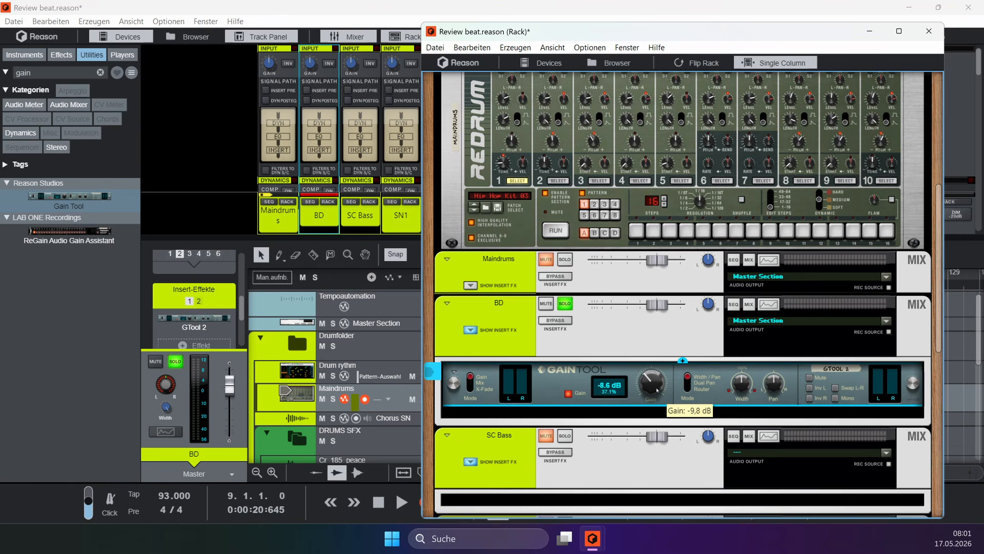
pyautogui.keyDown('ctrl'); pyautogui.click(657, 391); pyautogui.keyUp('ctrl')
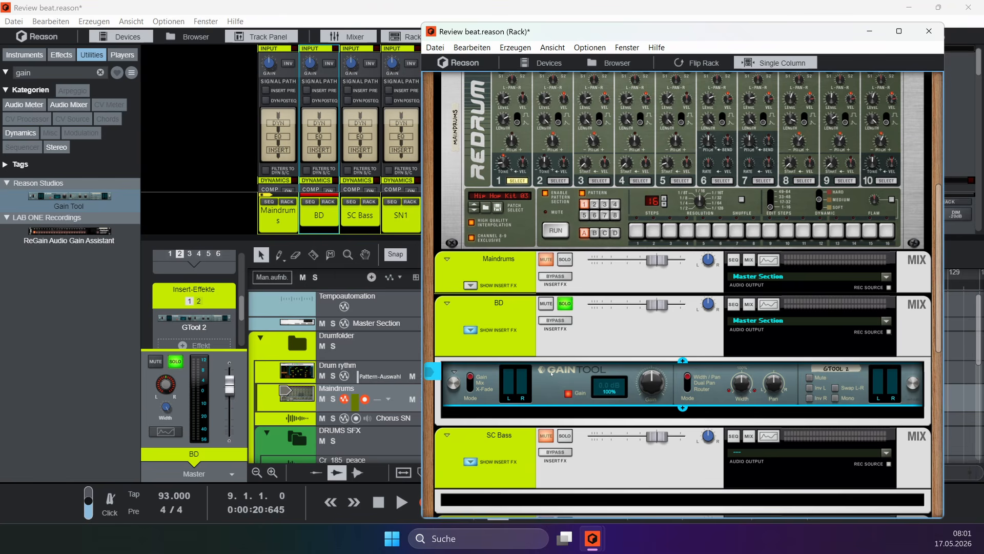
pyautogui.press('Delete')
# Step: Try lowering the BD channel's input gain in the mixer and reset it to its default
pyautogui.scroll(5, 551, 374)
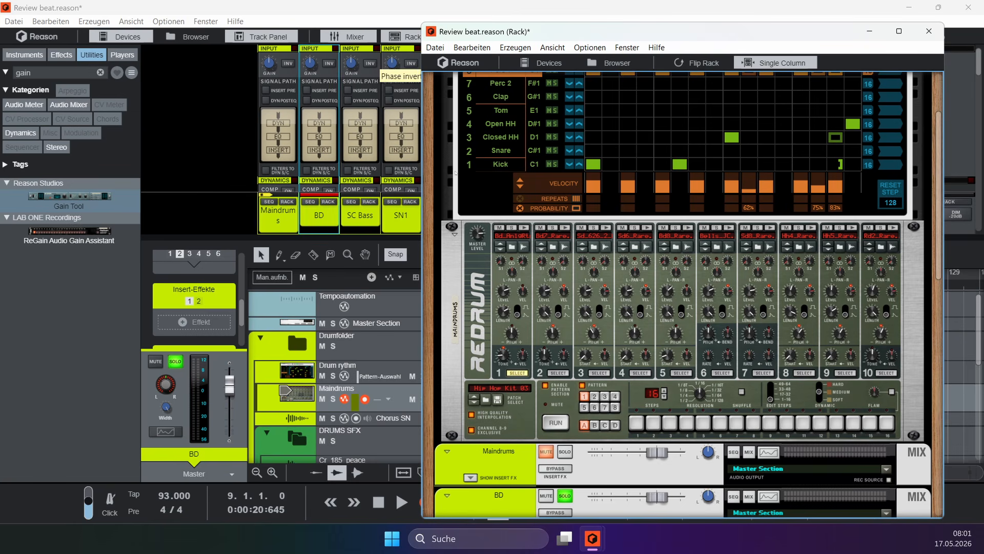
pyautogui.scroll(-5, 654, 485)
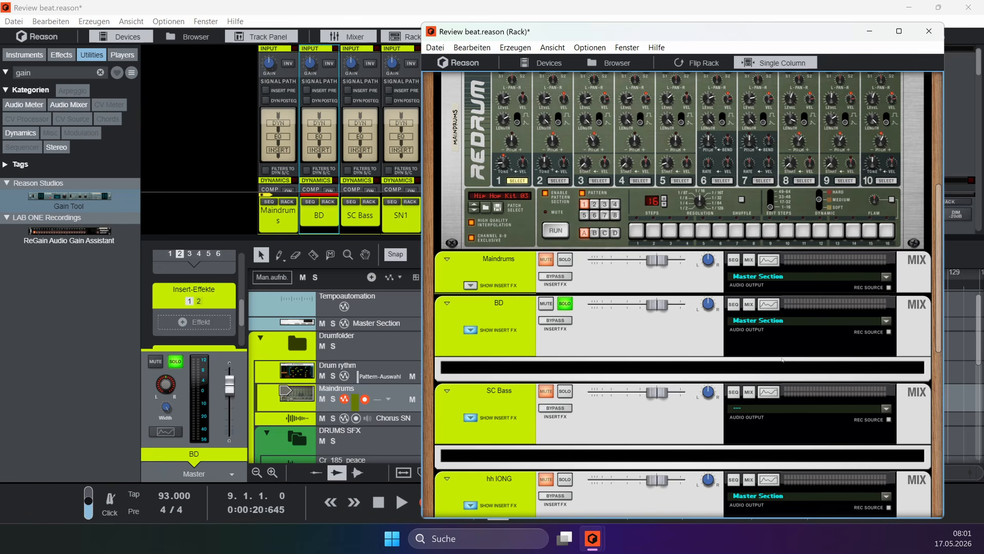
pyautogui.scroll(8, 527, 264)
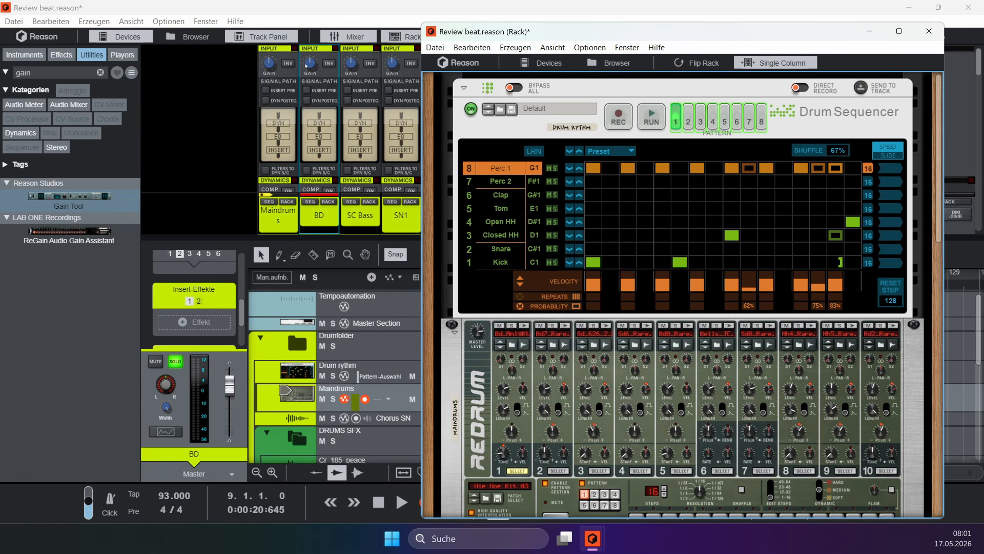
pyautogui.click(310, 66)
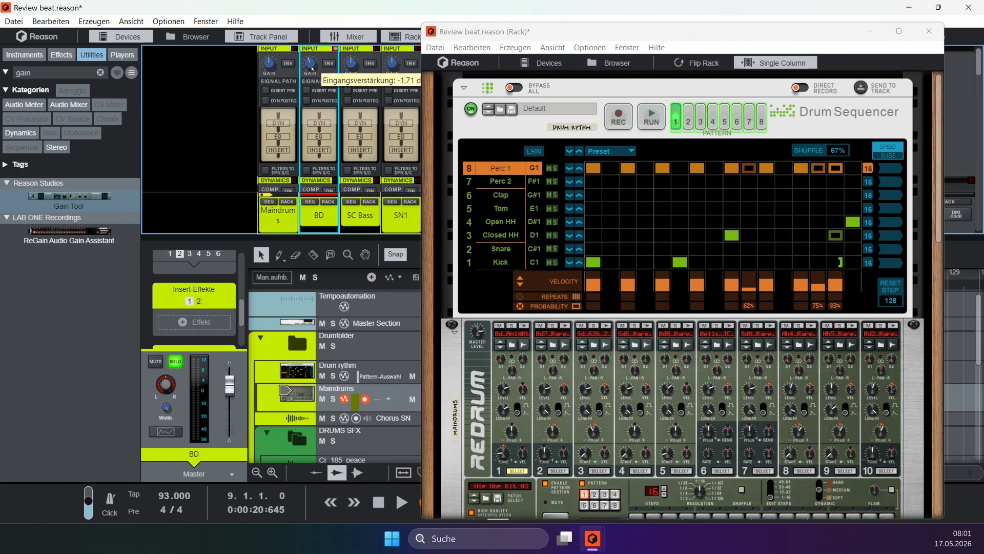
pyautogui.keyDown('ctrl'); pyautogui.click(310, 64); pyautogui.keyUp('ctrl')
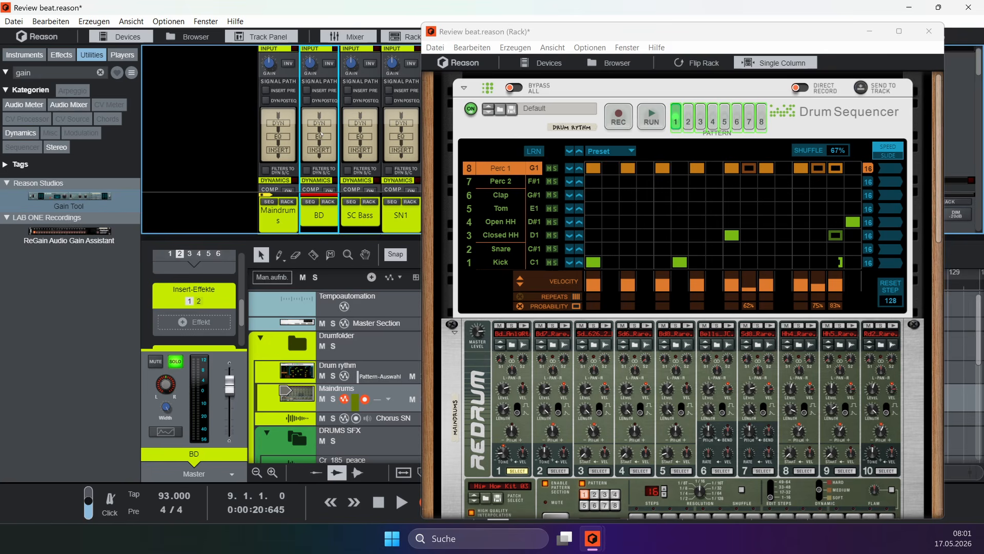
# Step: Try a Gain Tool as BD insert effect with its gain lowered to about -21.5 dB, and delete it again
pyautogui.moveTo(322, 135); pyautogui.dragTo(198, 327)
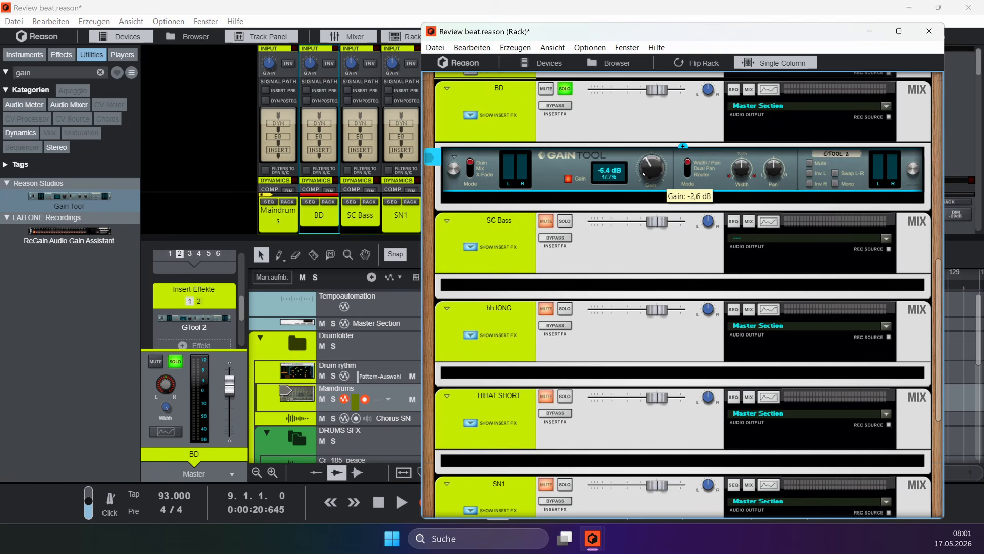
pyautogui.moveTo(644, 173); pyautogui.dragTo(658, 180)
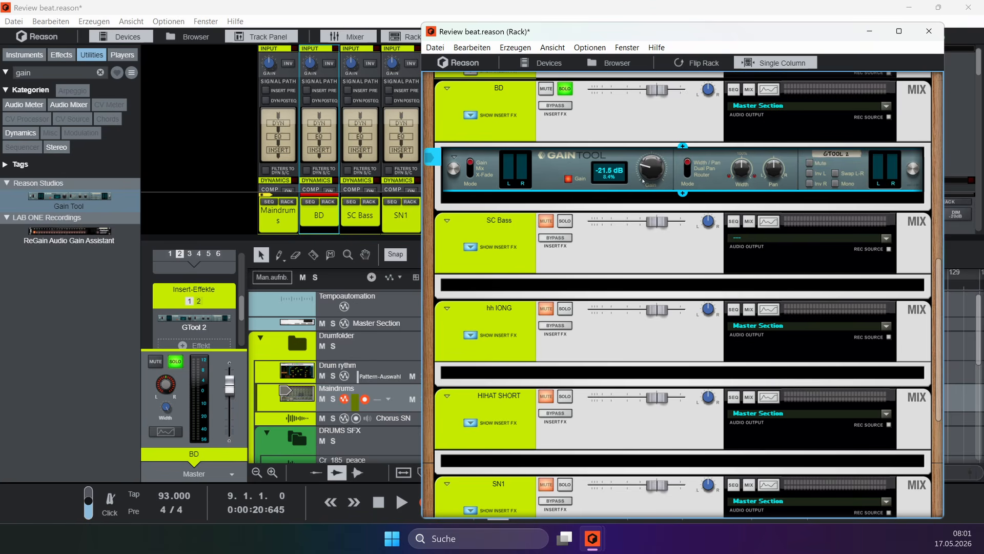
pyautogui.keyDown('ctrl'); pyautogui.click(649, 179); pyautogui.keyUp('ctrl')
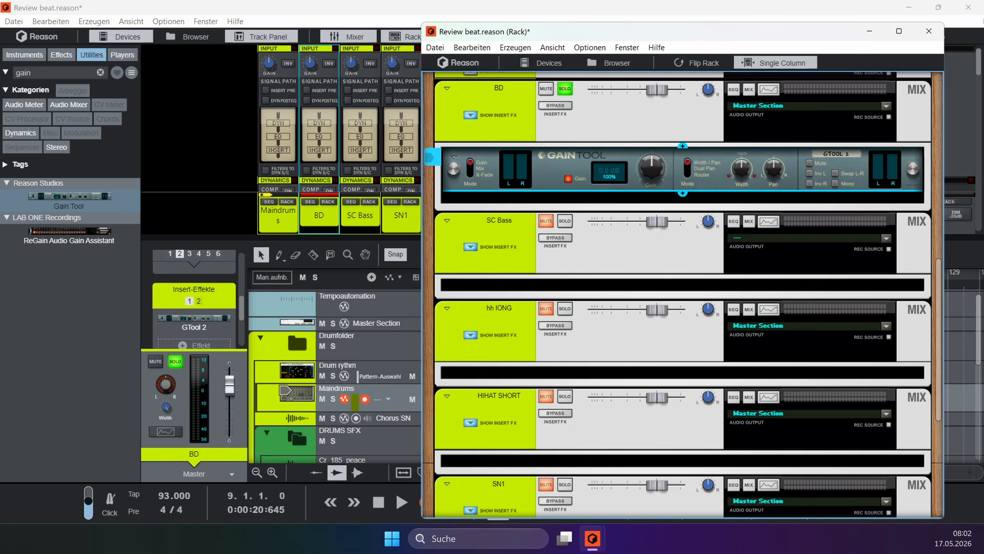
pyautogui.press('Delete')
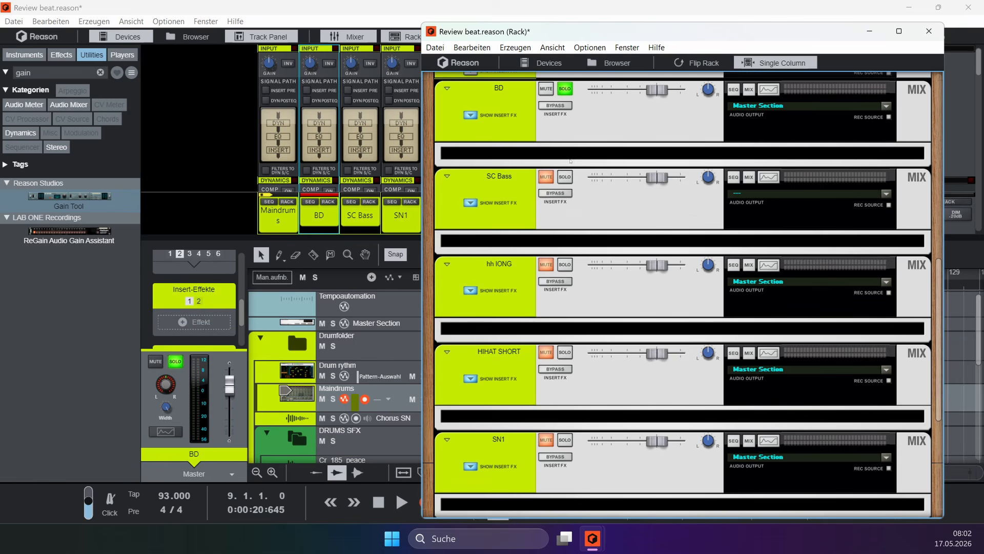
# Step: Close the rack window and enlarge the mixer to full height with the channel faders in view
pyautogui.click(929, 31)
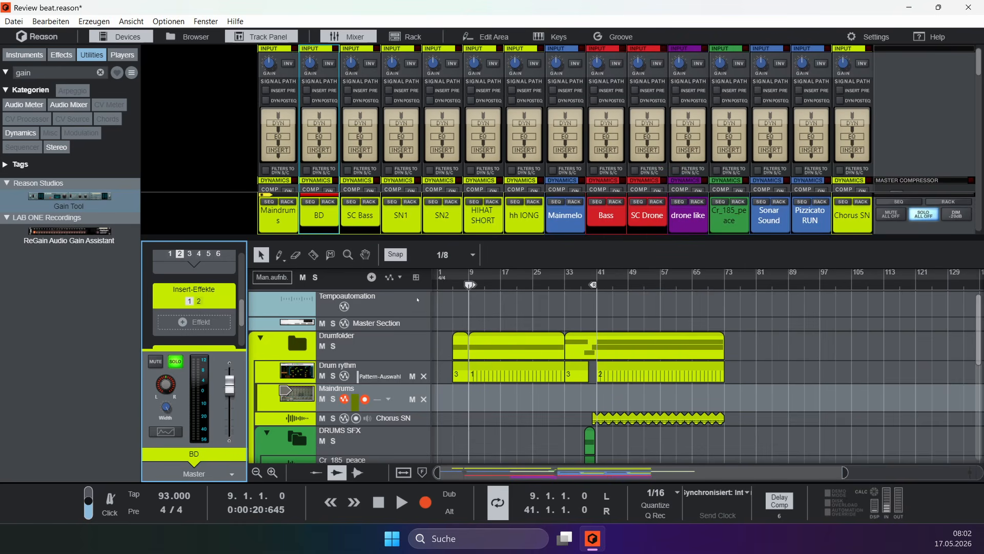
pyautogui.moveTo(542, 237); pyautogui.dragTo(542, 478)
pyautogui.scroll(-10, 345, 352)
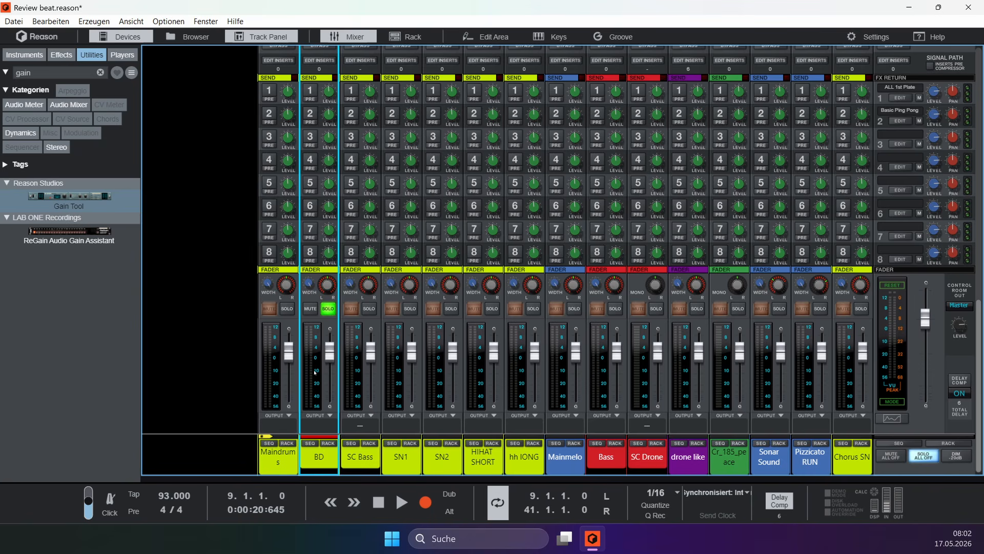
# Step: Insert a Gain Tool into the BD channel's insert effects in the rack and play the loop to check its level
pyautogui.click(328, 443)
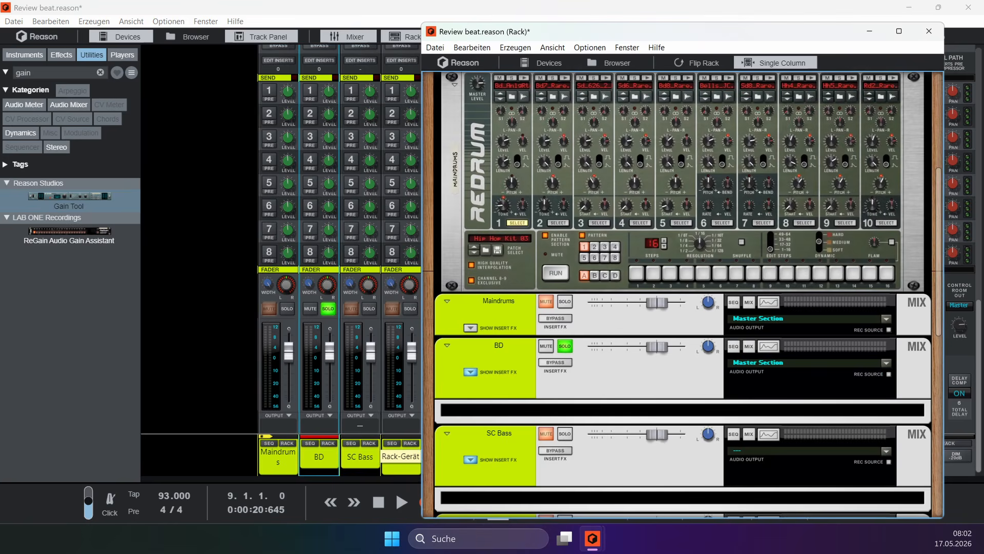
pyautogui.moveTo(29, 196); pyautogui.dragTo(671, 417)
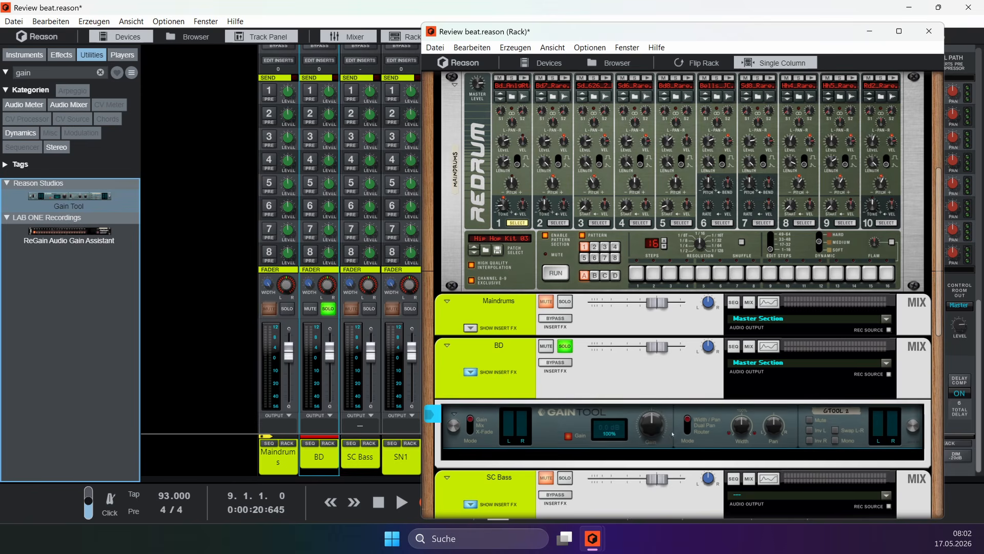
pyautogui.press('space')
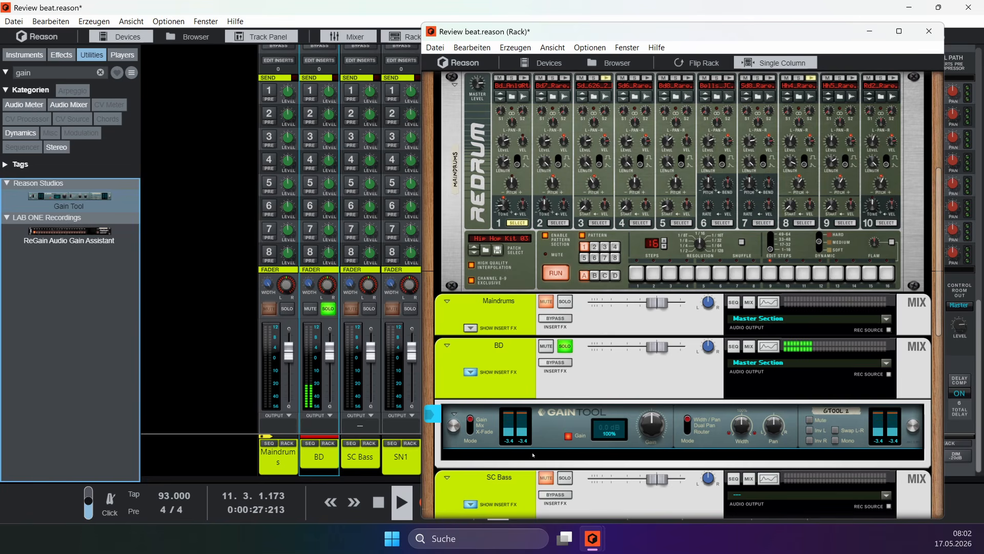
pyautogui.press('space')
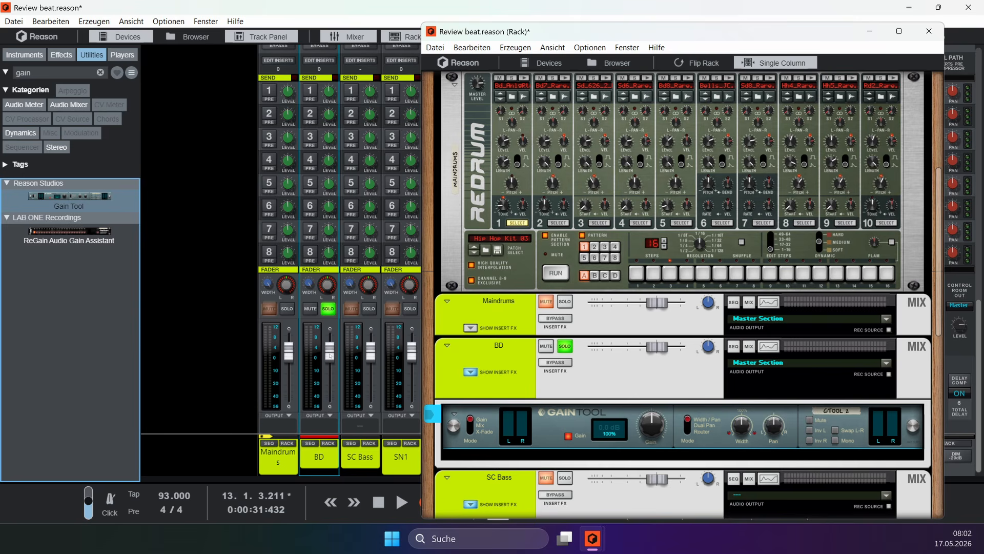
# Step: Lower the BD channel's input gain to about -7.14 dB and play the loop to check the Gain Tool's level meters
pyautogui.scroll(10, 318, 231)
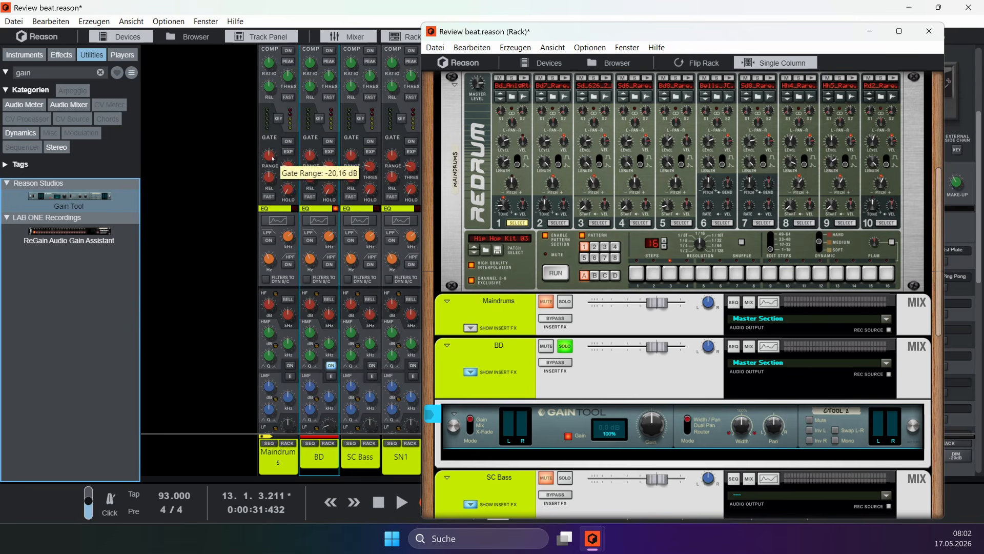
pyautogui.moveTo(307, 61); pyautogui.dragTo(335, 99)
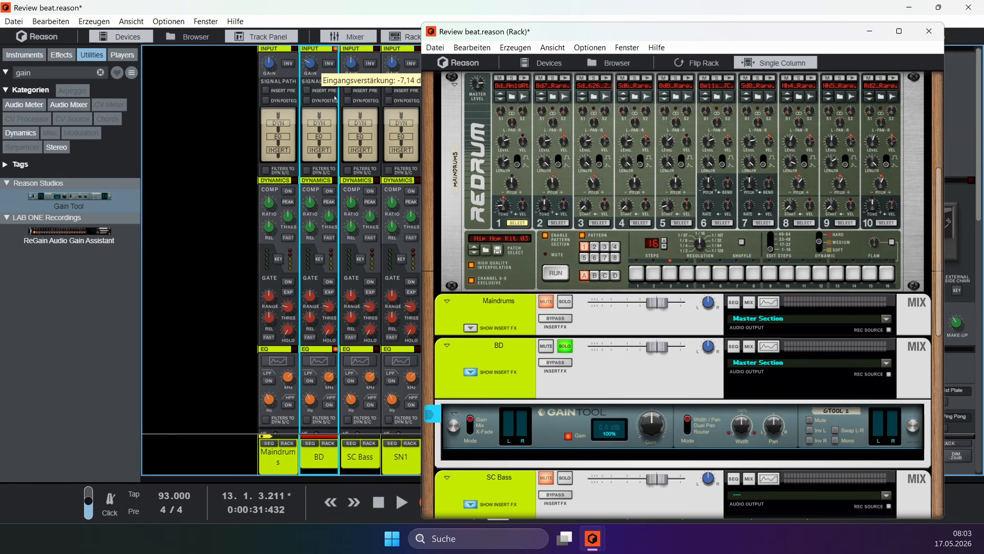
pyautogui.scroll(-2, 682, 295)
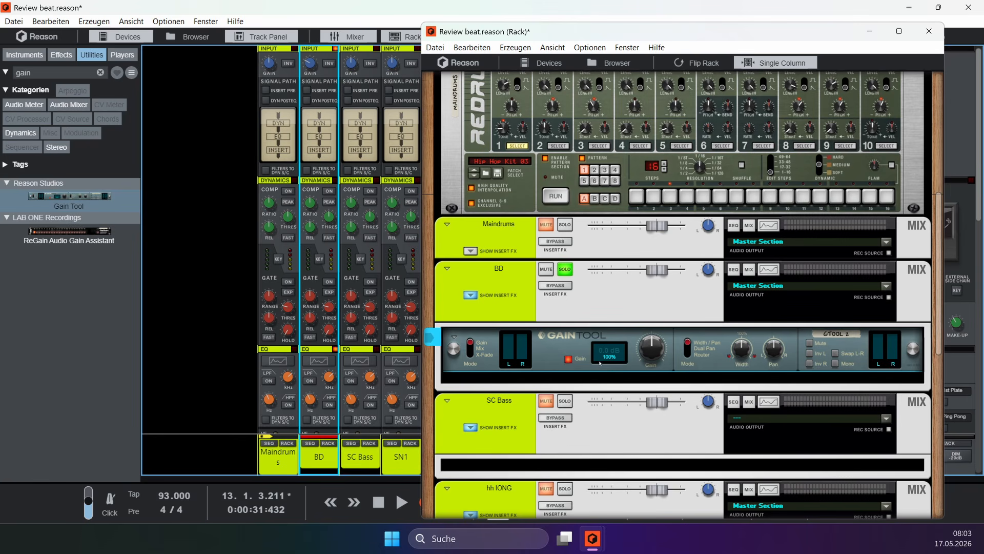
pyautogui.press('space')
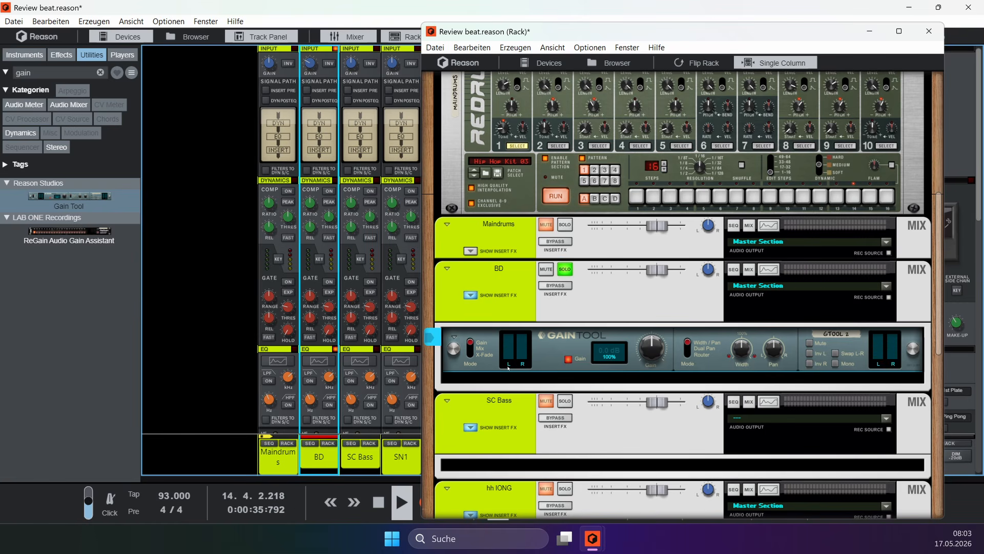
pyautogui.press('space')
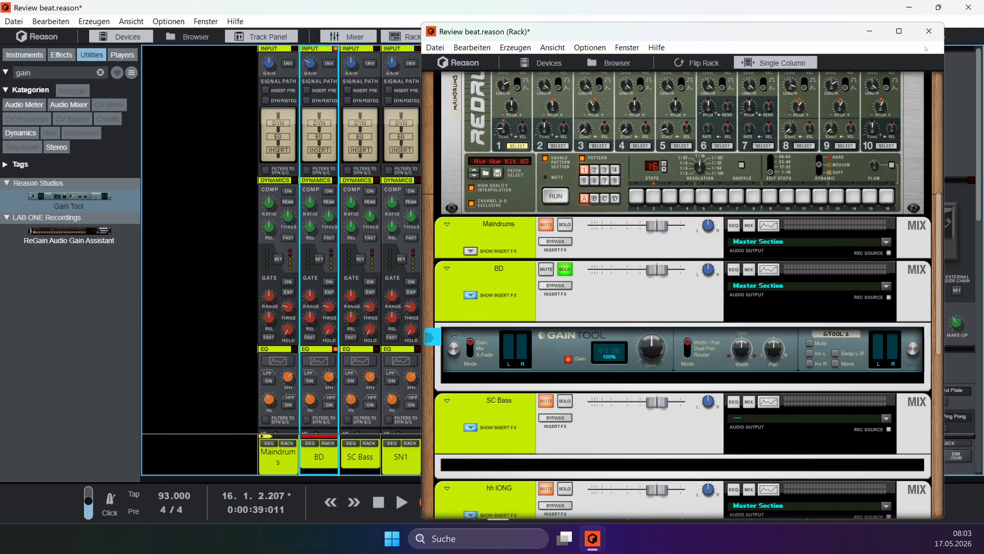
pyautogui.click(928, 31)
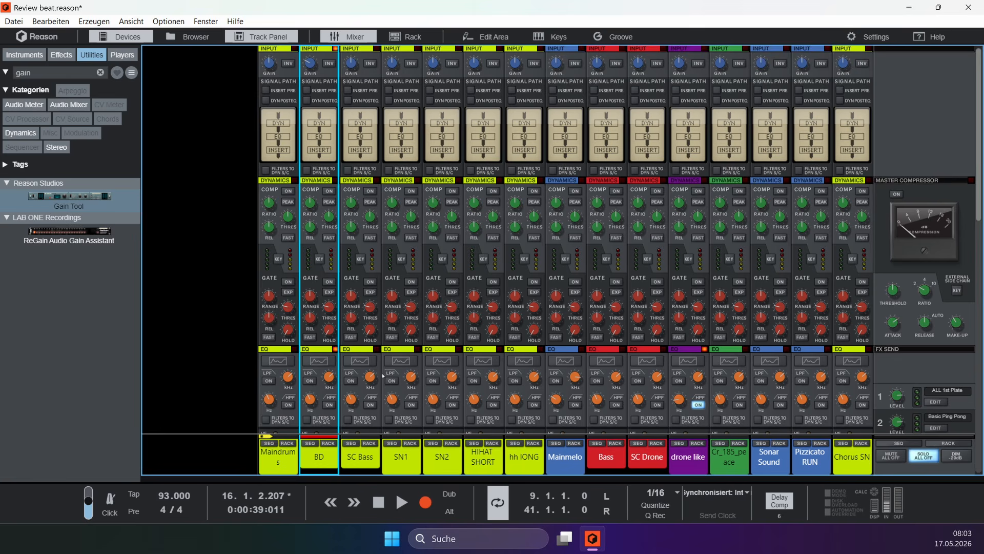
pyautogui.scroll(-10, 383, 376)
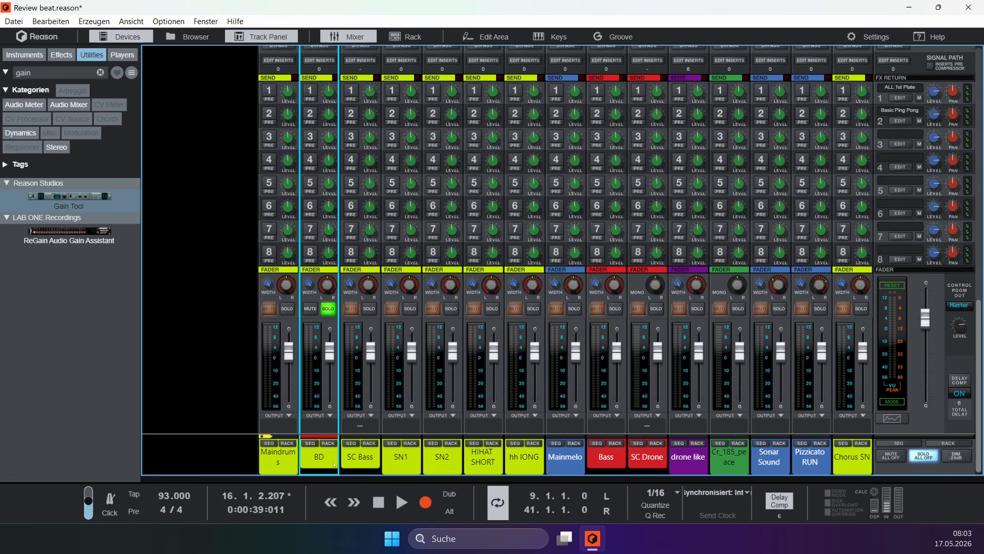
# Step: Solo the SN1 channel and insert a Gain Tool into its insert effects in the rack
pyautogui.click(410, 309)
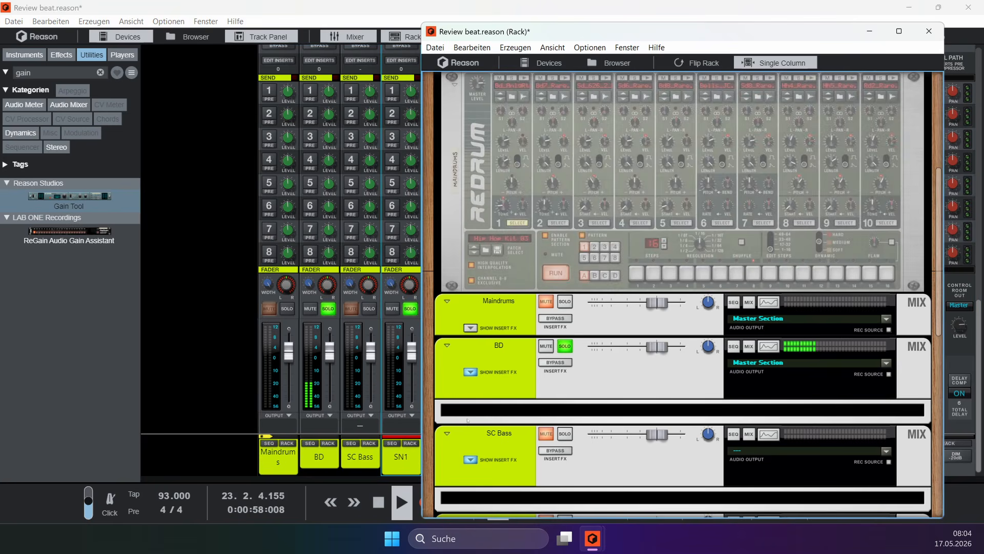
pyautogui.scroll(-5, 552, 424)
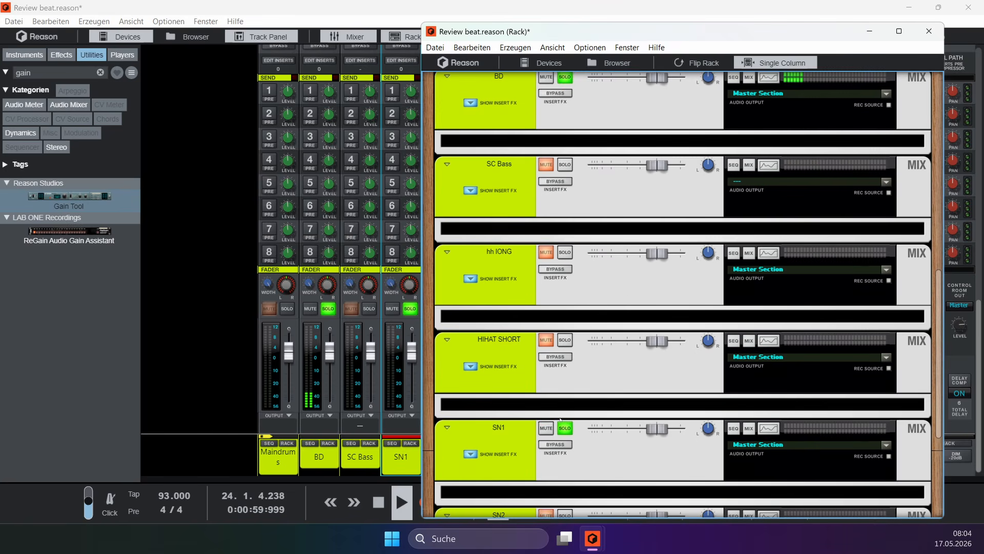
pyautogui.moveTo(52, 197); pyautogui.dragTo(617, 438)
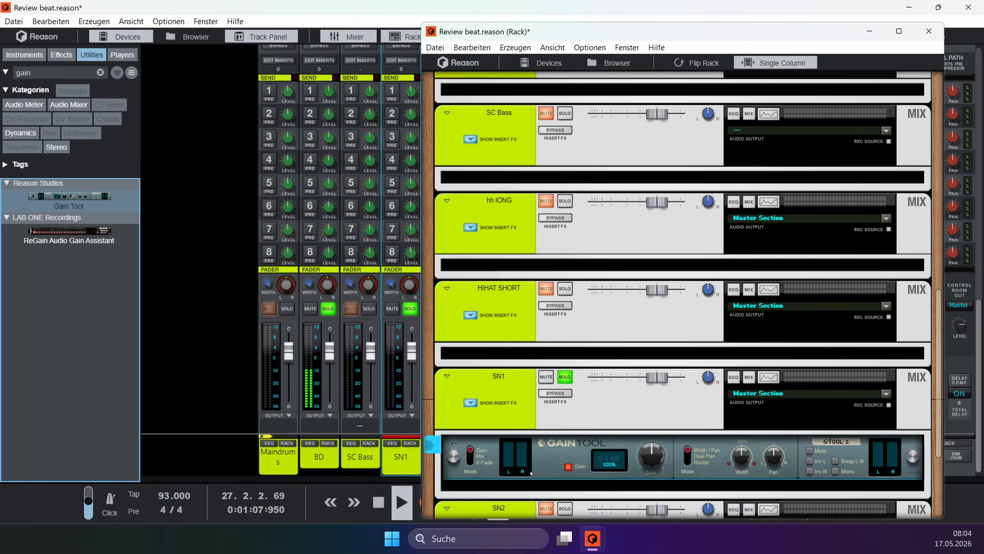
pyautogui.press('space')
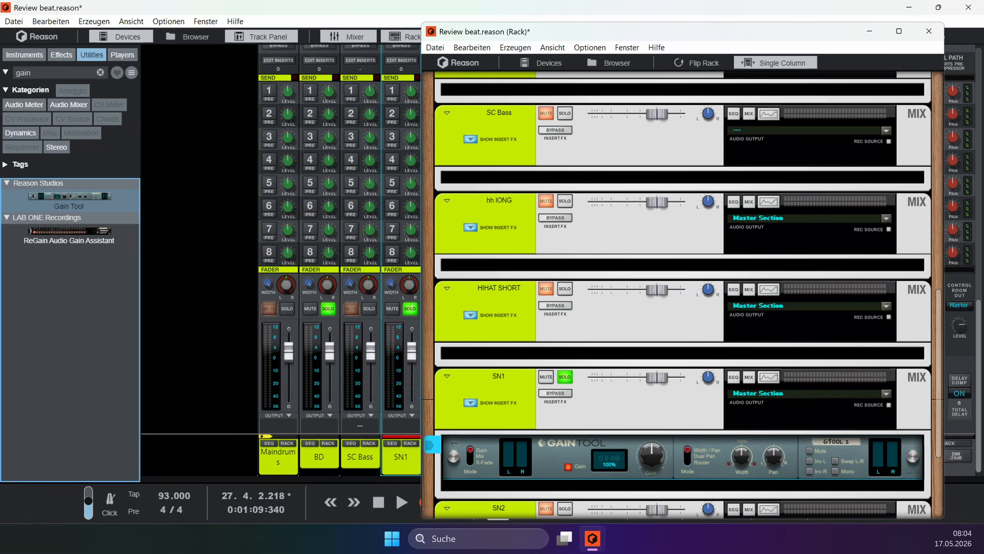
# Step: Lower the SN1 channel's input gain to about -2.29 dB and play the loop to check the channel levels
pyautogui.scroll(10, 382, 152)
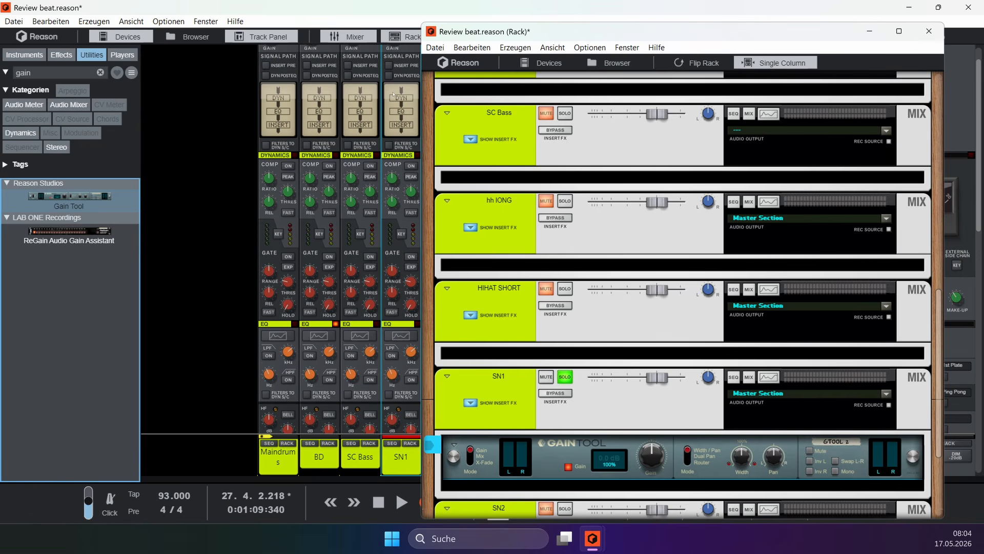
pyautogui.click(394, 65)
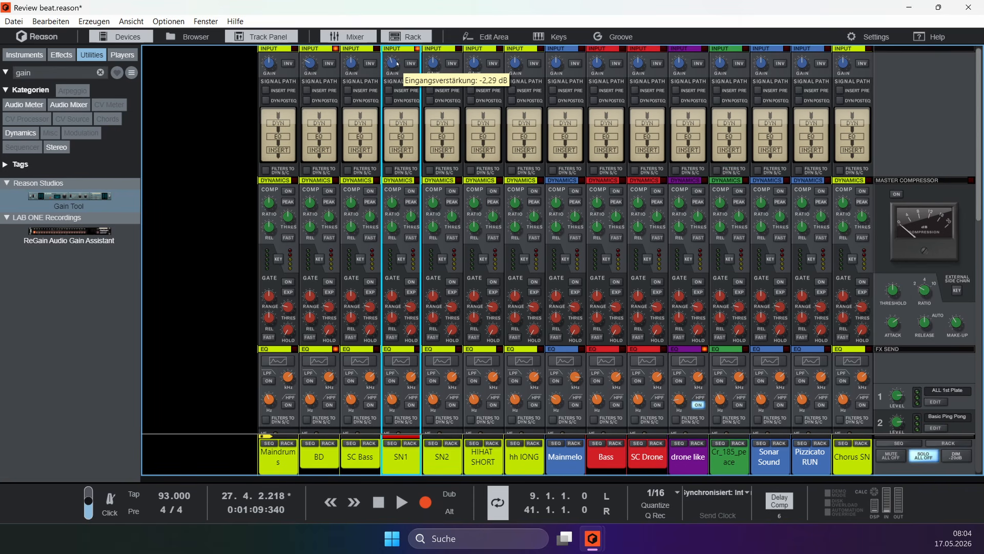
pyautogui.moveTo(398, 64); pyautogui.dragTo(400, 65)
pyautogui.press('space')
pyautogui.scroll(-10, 386, 282)
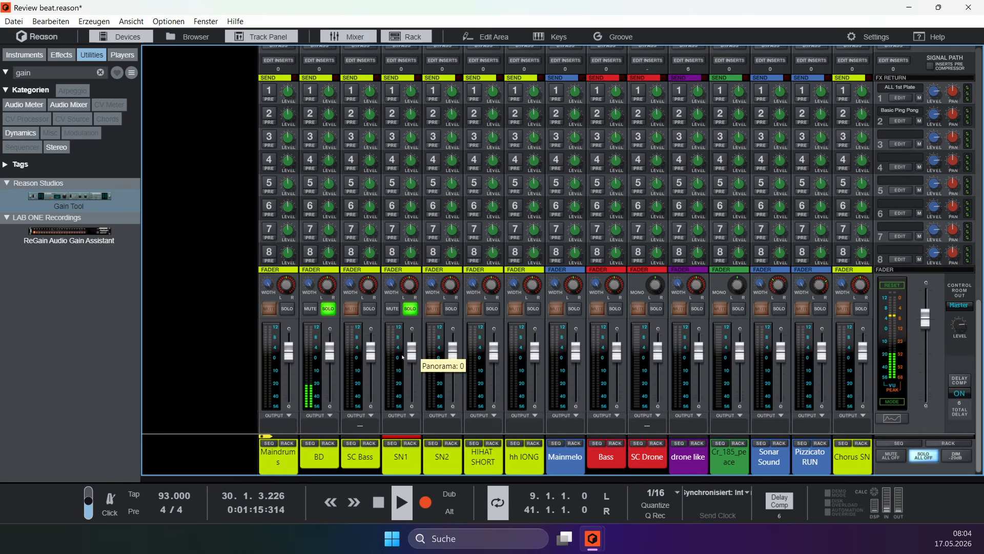
pyautogui.scroll(-5, 426, 344)
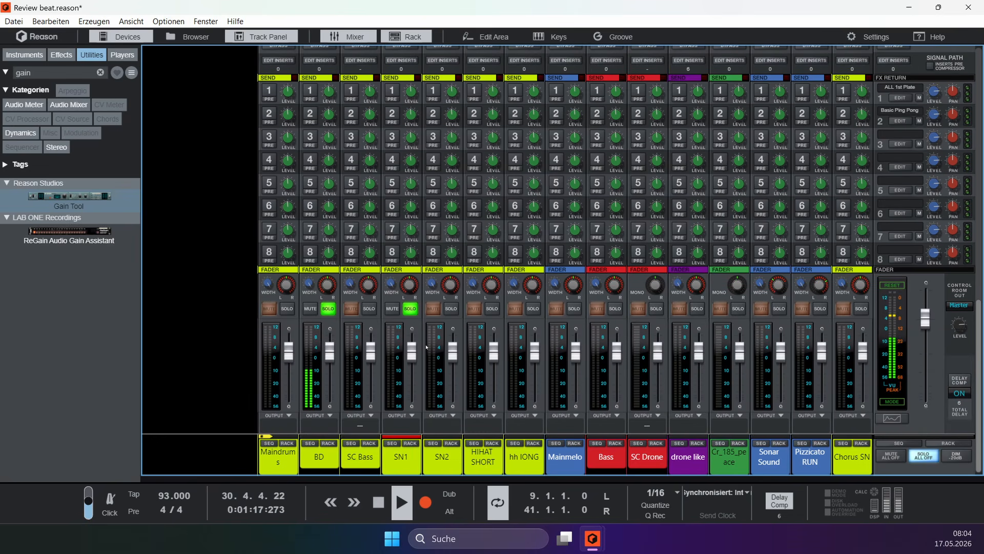
pyautogui.press('space')
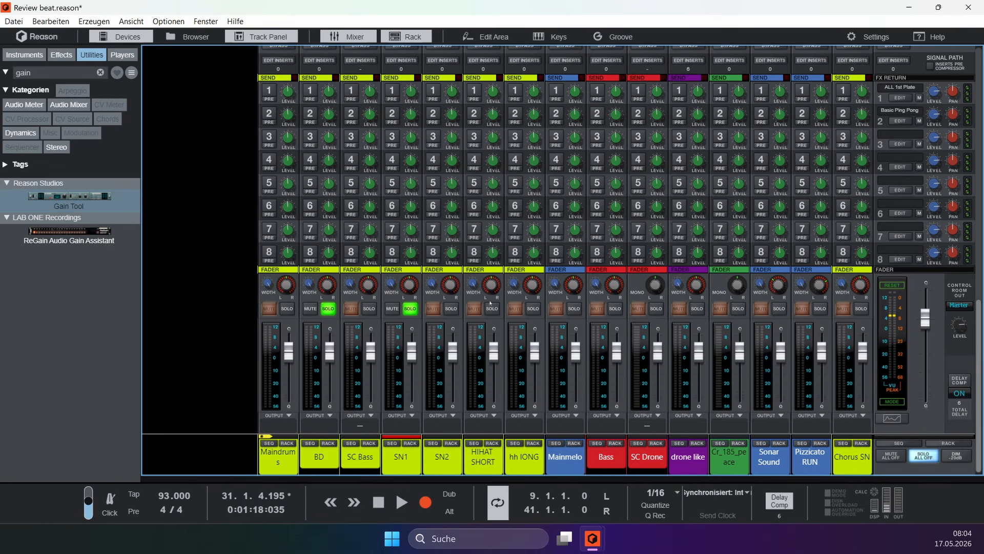
# Step: Solo the SN2 channel and lower its input gain while checking its level during playback
pyautogui.scroll(15, 491, 302)
pyautogui.scroll(-10, 543, 173)
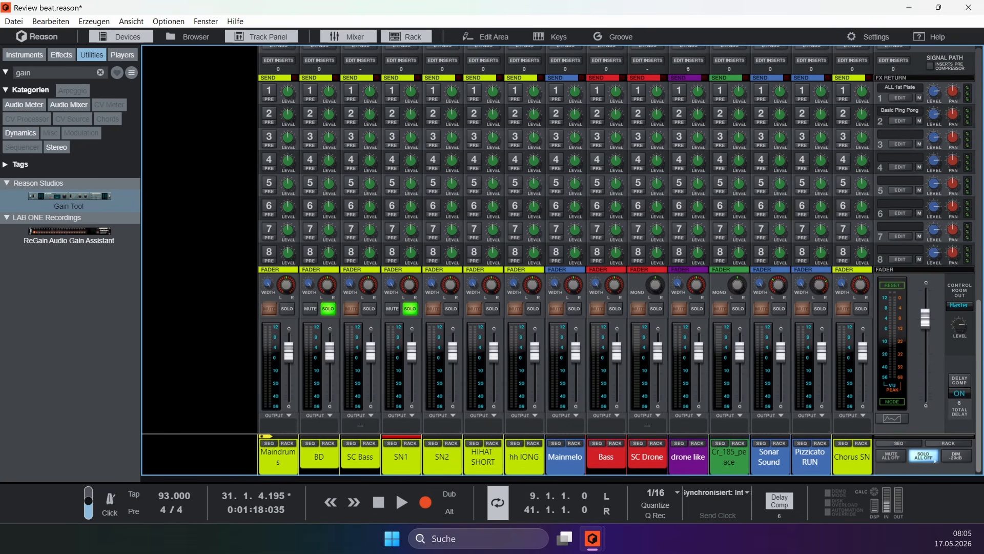
pyautogui.scroll(10, 412, 352)
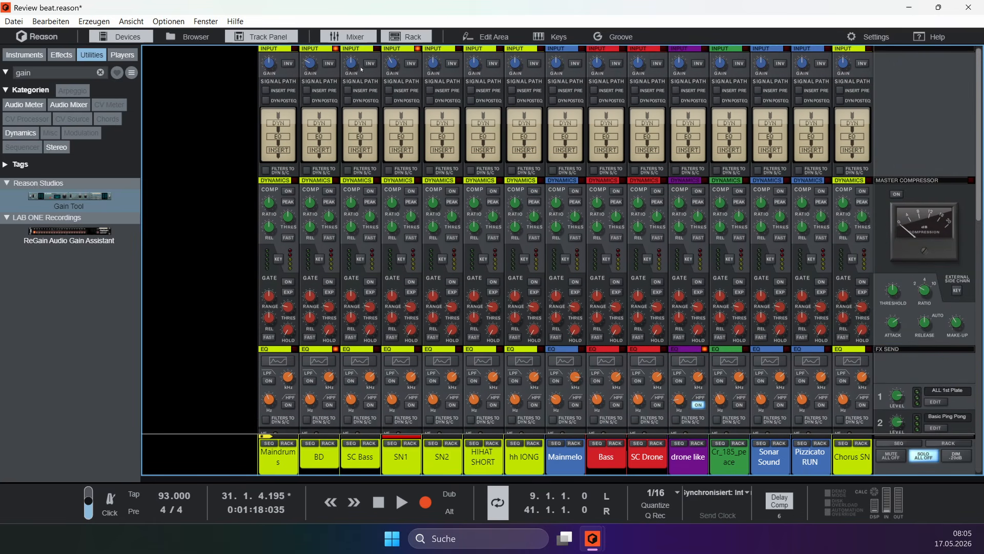
pyautogui.scroll(-10, 419, 103)
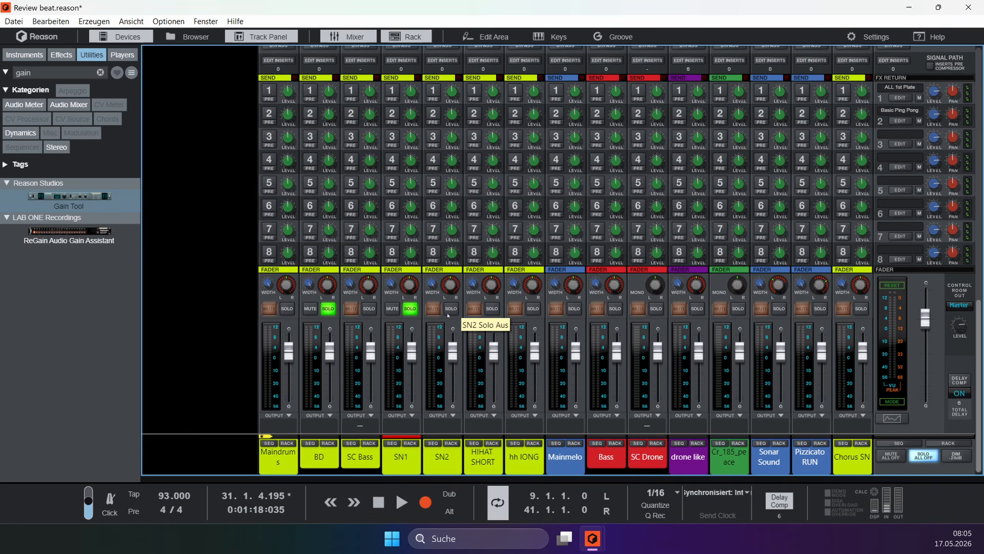
pyautogui.click(451, 308)
pyautogui.press('space')
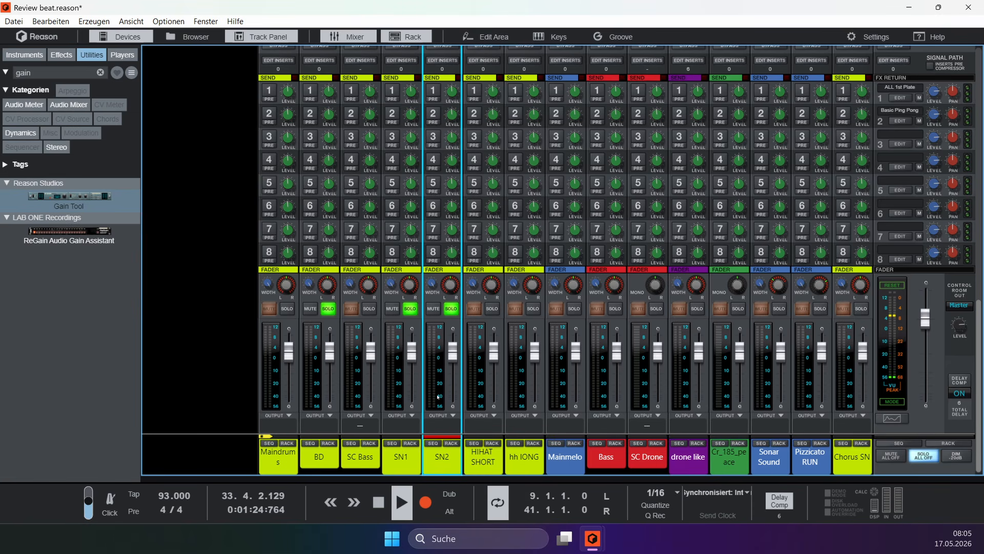
pyautogui.scroll(5, 436, 188)
pyautogui.scroll(10, 437, 188)
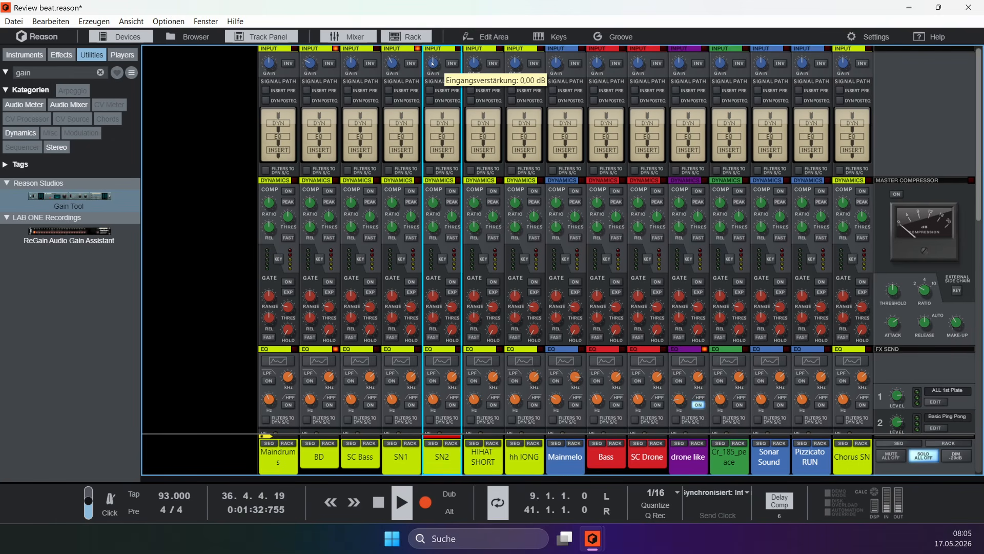
pyautogui.scroll(-3, 432, 65)
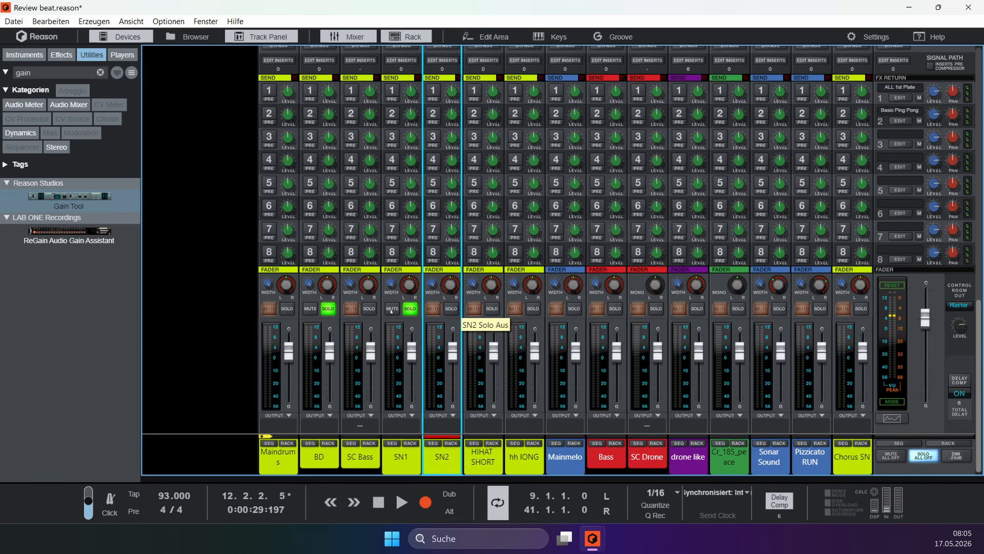
# Step: Solo the HIHAT SHORT channel and play the loop to check its level
pyautogui.click(492, 309)
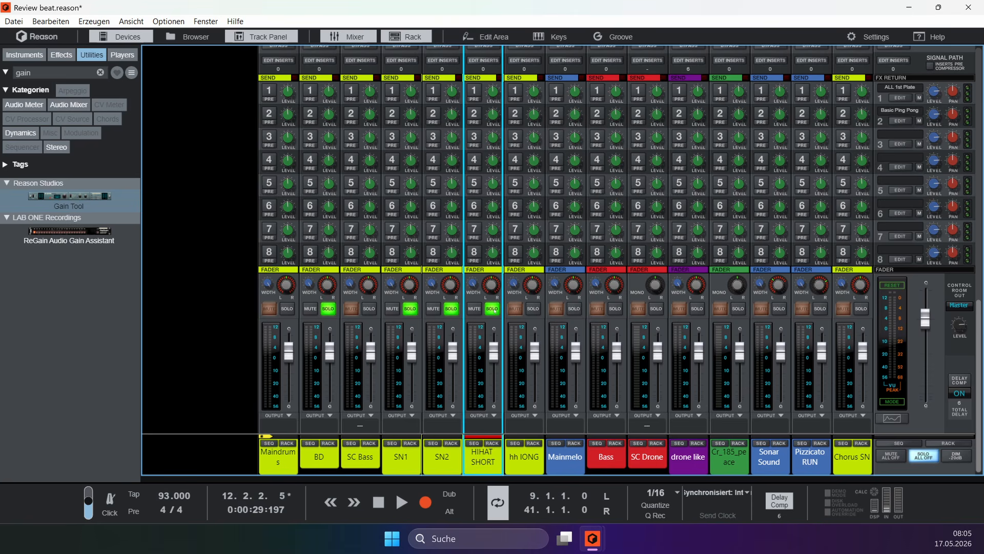
pyautogui.press('space')
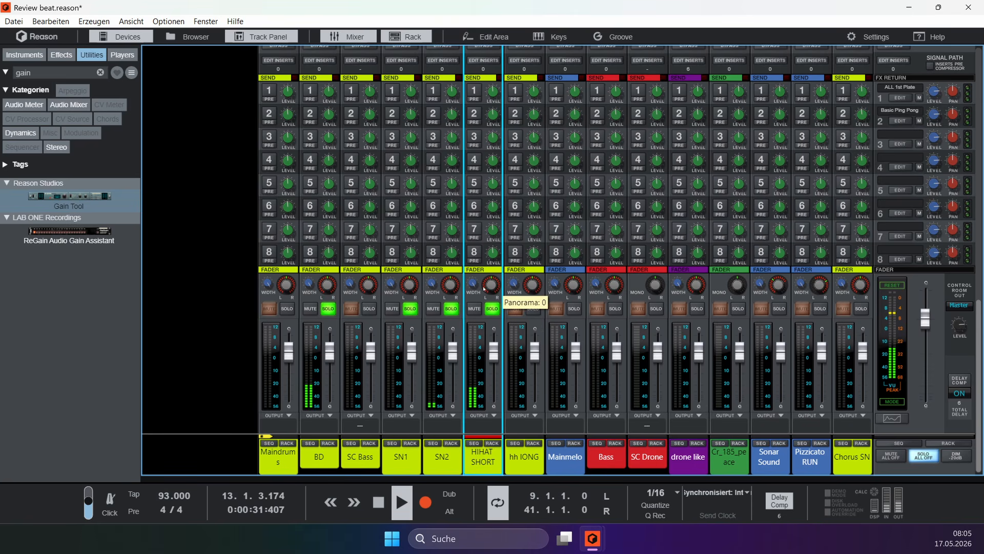
pyautogui.scroll(10, 500, 287)
pyautogui.scroll(-10, 504, 287)
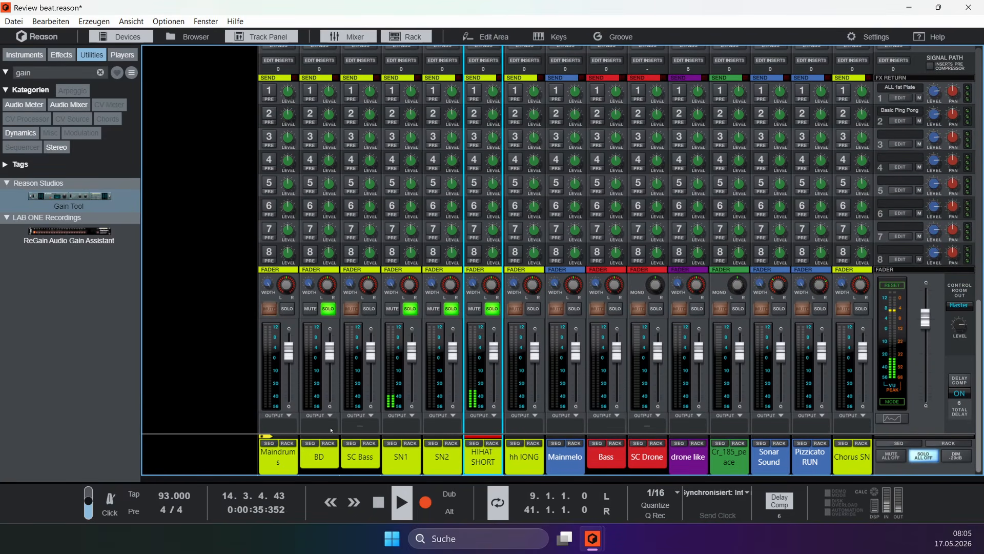
# Step: Move the Gain Tool from SN1's insert effects to the HIHAT SHORT channel in the rack and stop playback after checking its meters
pyautogui.click(452, 444)
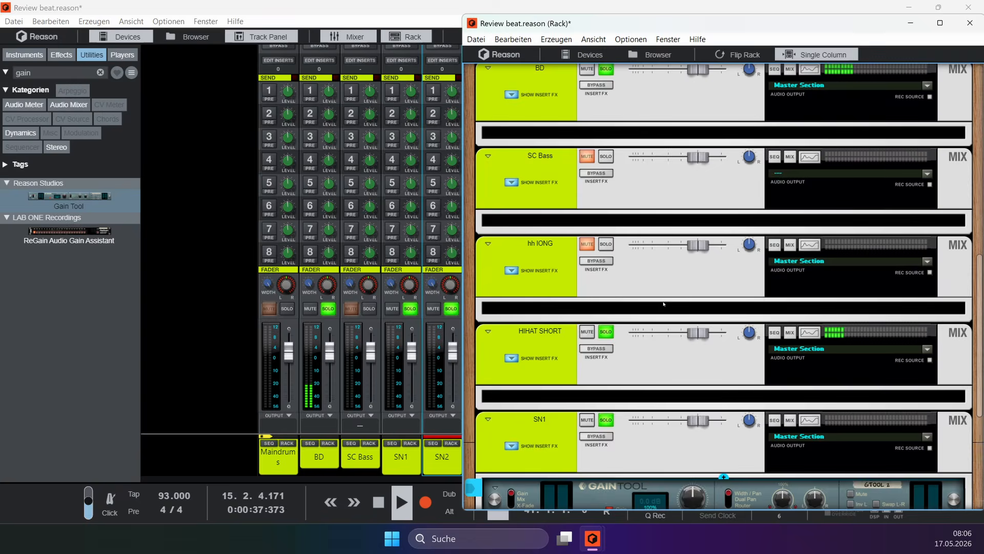
pyautogui.scroll(-1, 661, 310)
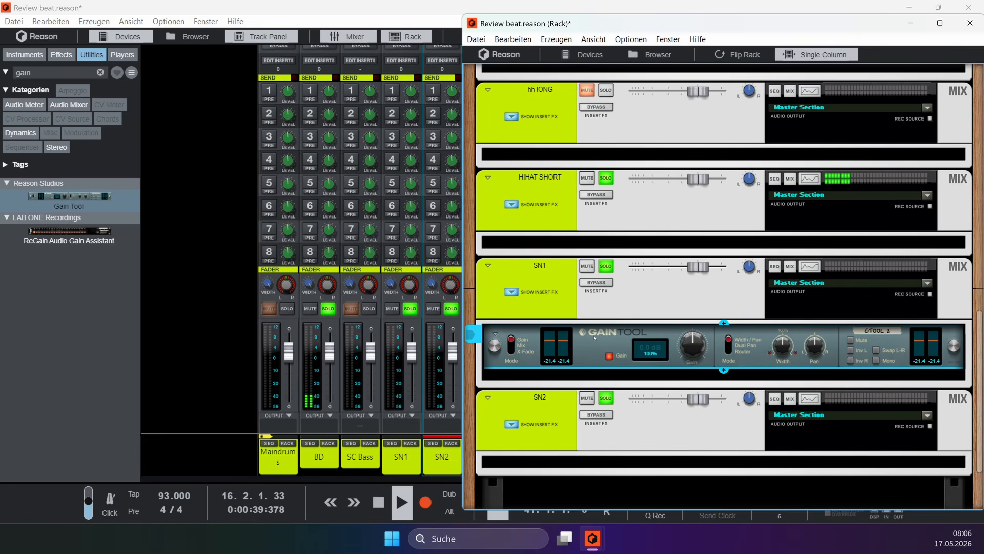
pyautogui.moveTo(595, 338); pyautogui.dragTo(740, 242)
pyautogui.press('space')
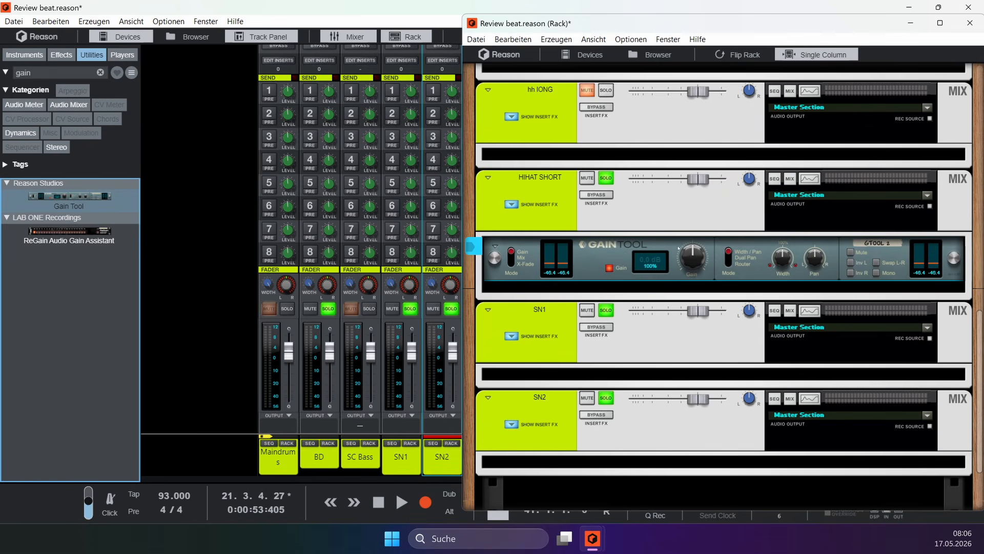
# Step: Minimize the rack window and lower the HIHAT SHORT channel's input gain slightly in the mixer
pyautogui.click(911, 22)
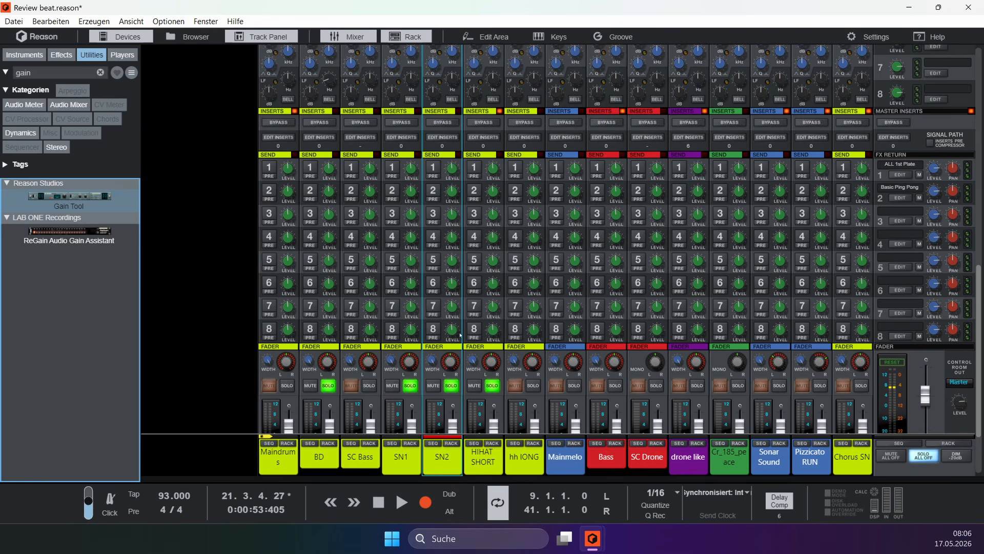
pyautogui.scroll(10, 460, 335)
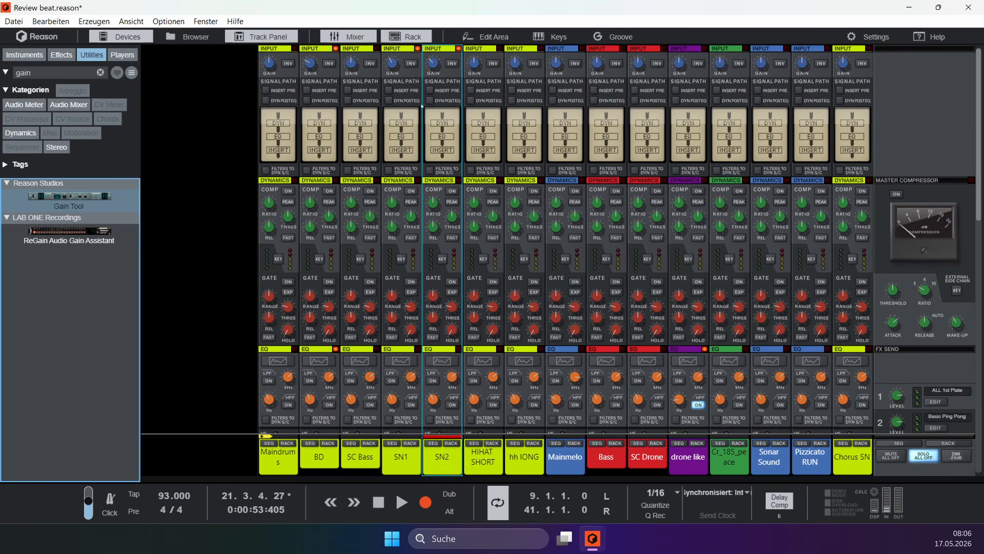
pyautogui.click(475, 62)
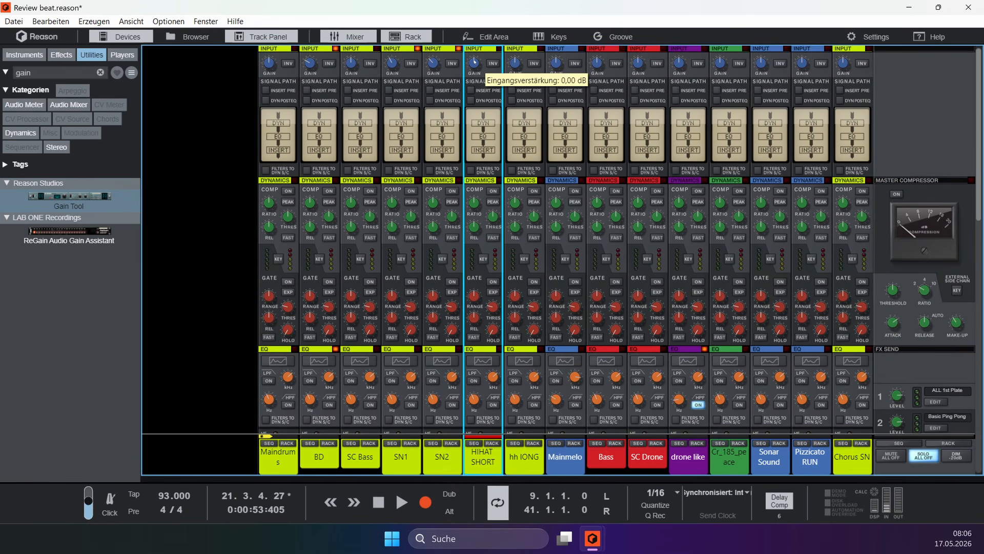
pyautogui.moveTo(475, 61); pyautogui.dragTo(480, 76)
pyautogui.scroll(-10, 482, 79)
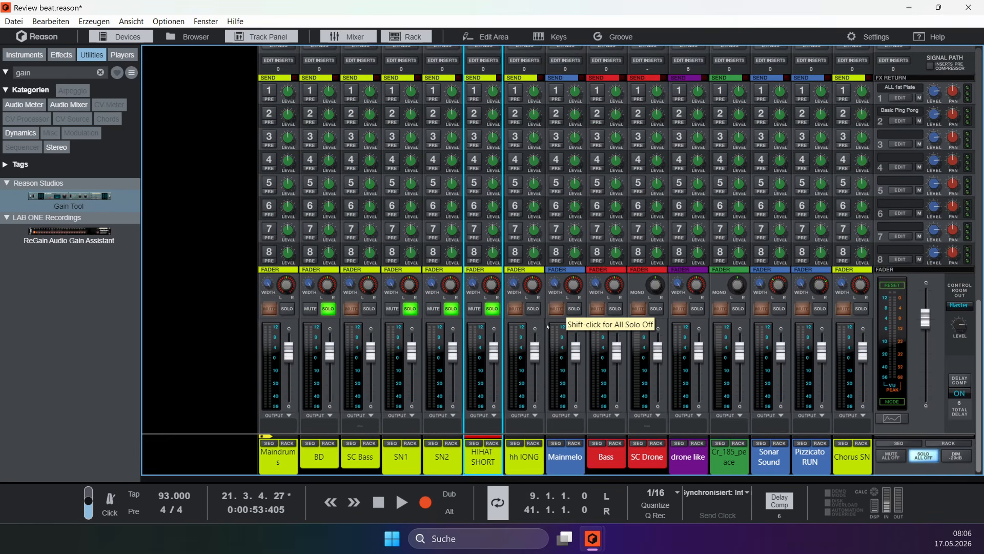
# Step: Solo the hh lONG channel and lower its input gain slightly in the enlarged mixer while the section from bar 33 plays
pyautogui.click(533, 309)
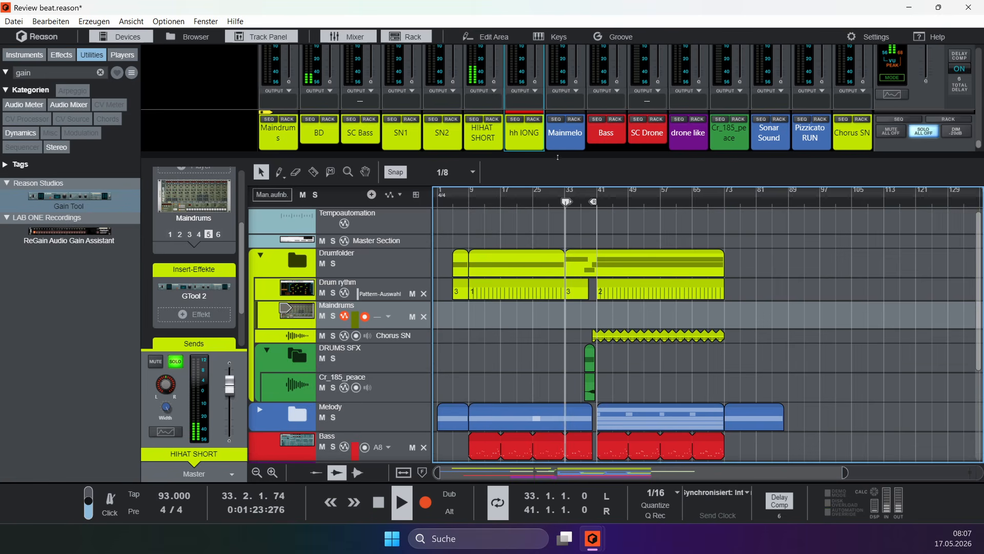
pyautogui.moveTo(561, 155); pyautogui.dragTo(558, 471)
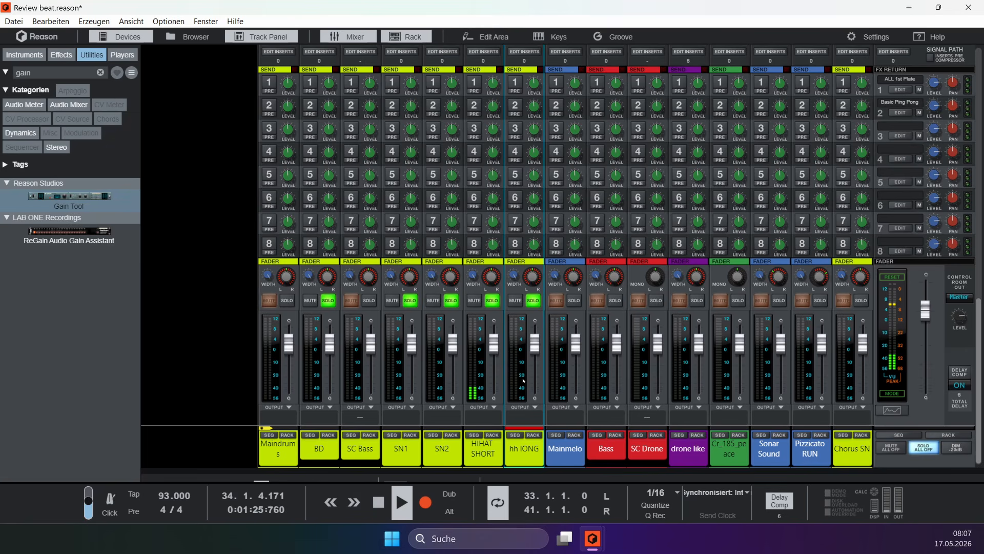
pyautogui.scroll(3, 549, 368)
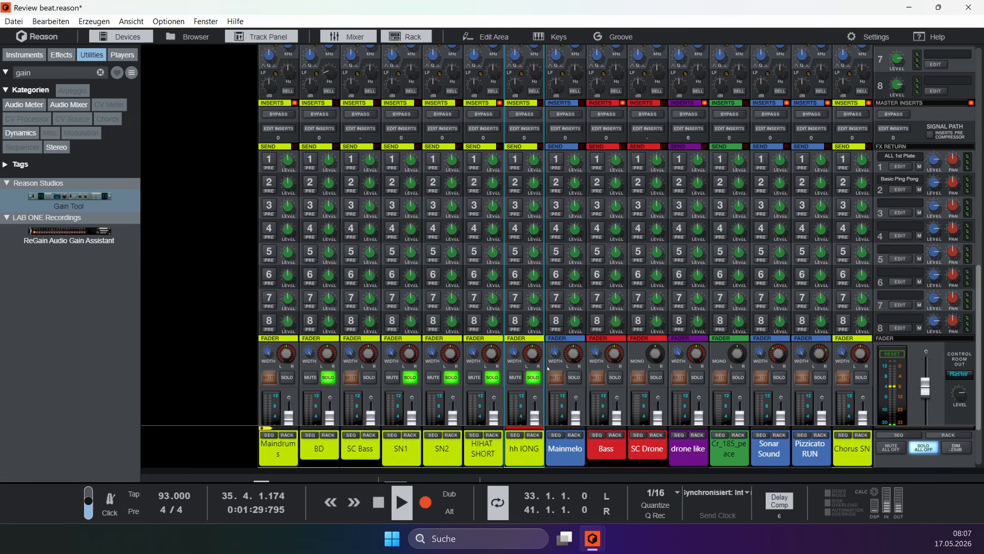
pyautogui.scroll(10, 548, 368)
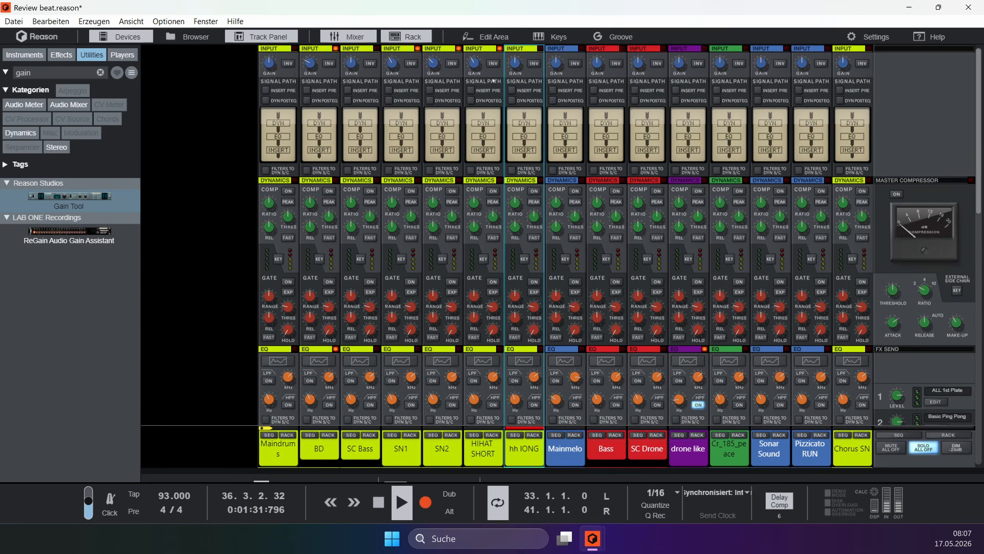
pyautogui.moveTo(515, 67); pyautogui.dragTo(518, 73)
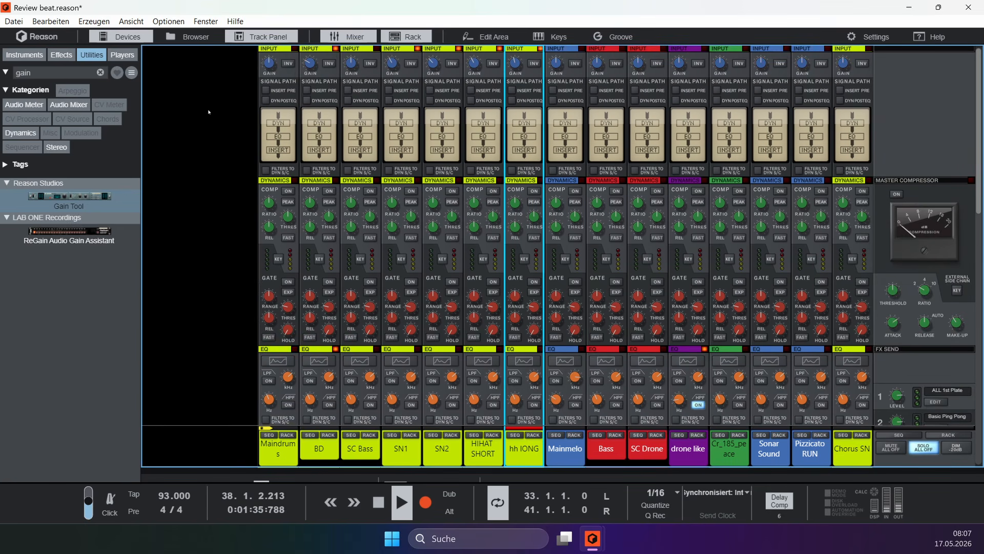
# Step: Solo the Mainmelo channel and lower its input gain to about -5.71 dB during playback
pyautogui.scroll(-15, 742, 305)
pyautogui.scroll(-5, 742, 306)
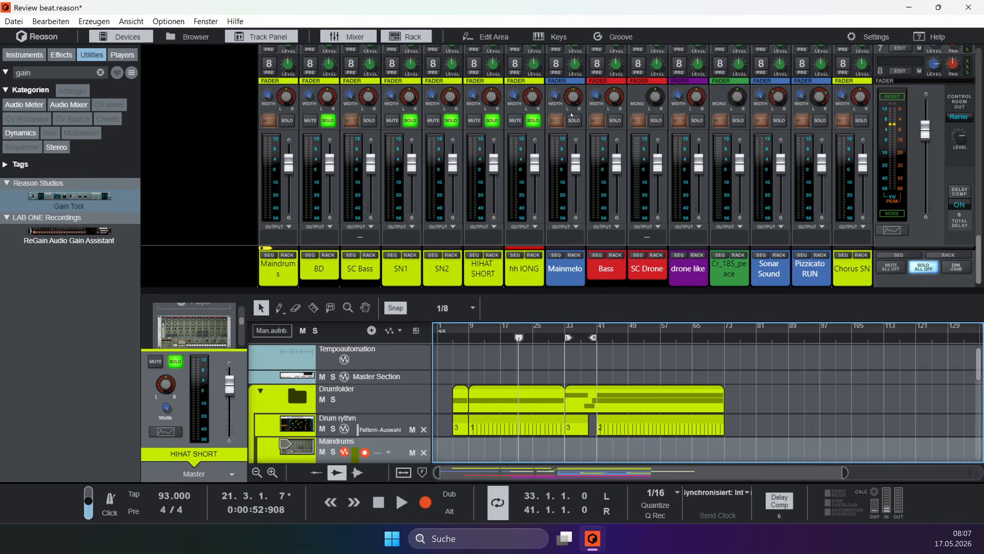
pyautogui.click(576, 226)
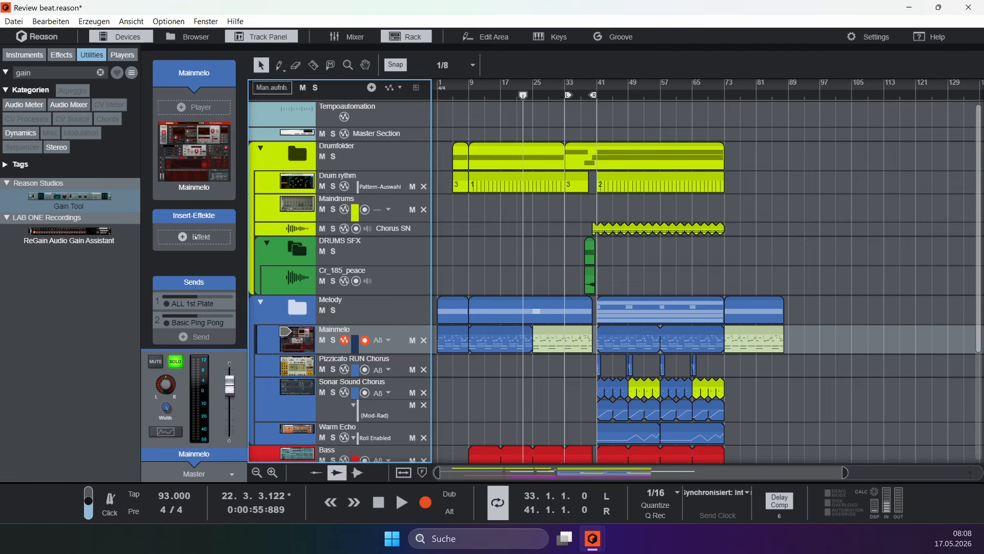
pyautogui.press('F5')
pyautogui.scroll(12, 577, 66)
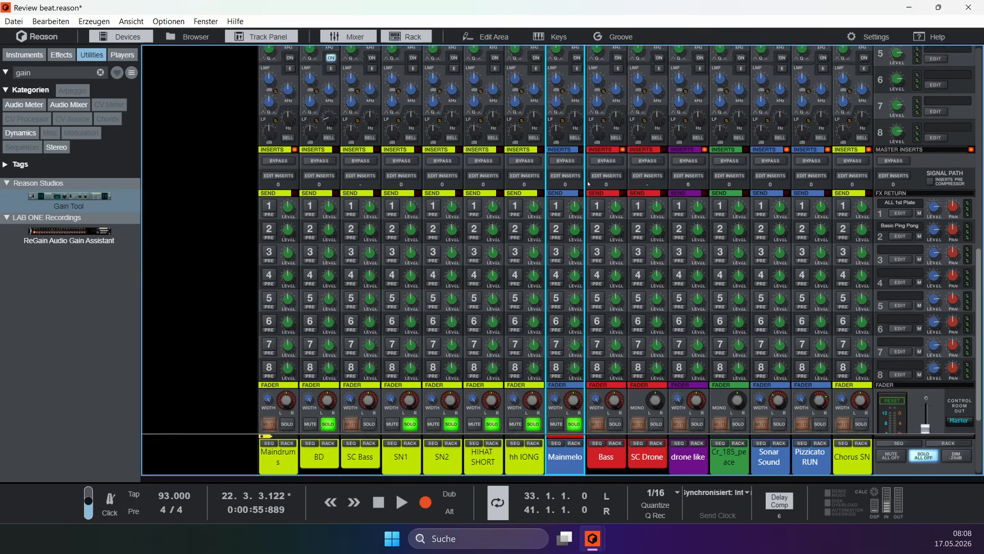
pyautogui.press('space')
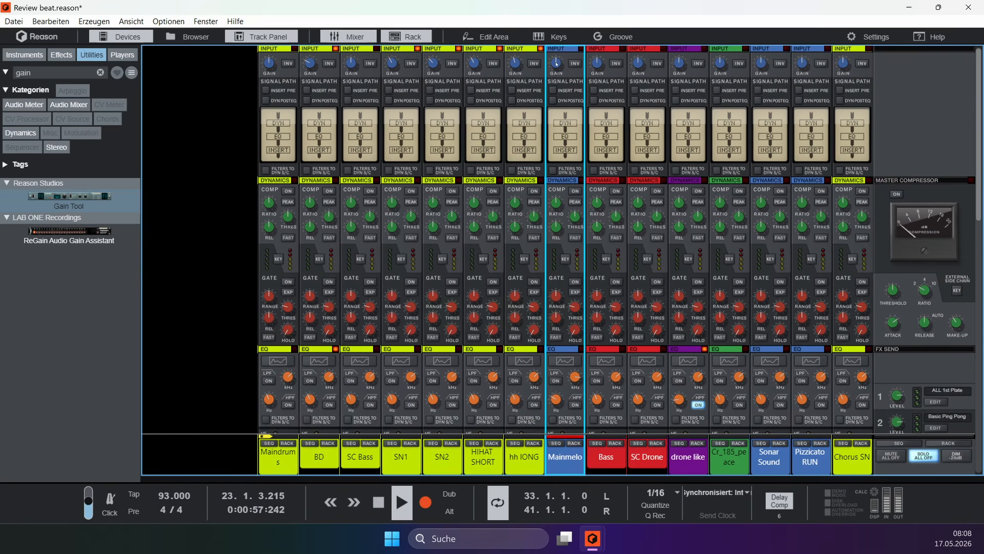
pyautogui.moveTo(557, 64); pyautogui.dragTo(558, 70)
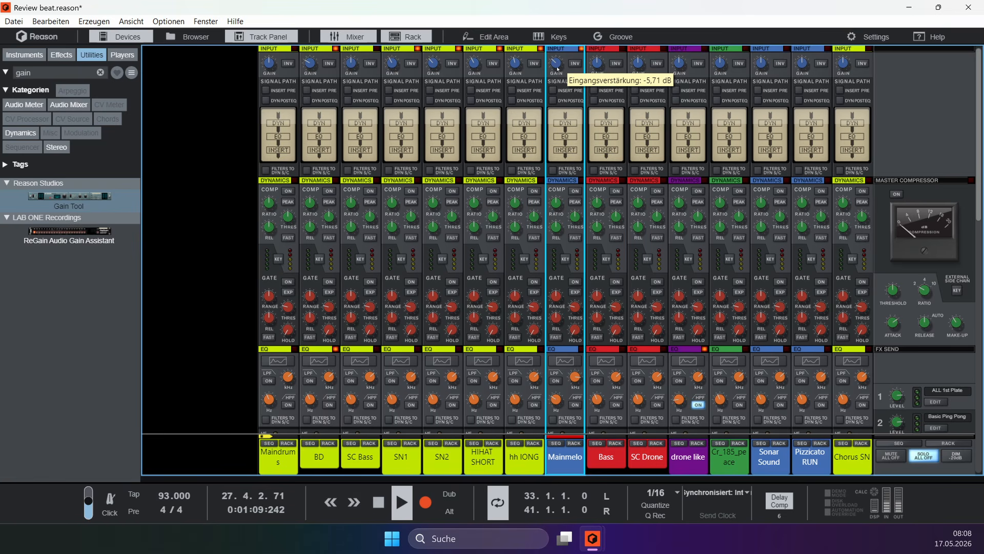
# Step: Solo the Bass channel in the mixer and restart playback with it included
pyautogui.scroll(-10, 558, 68)
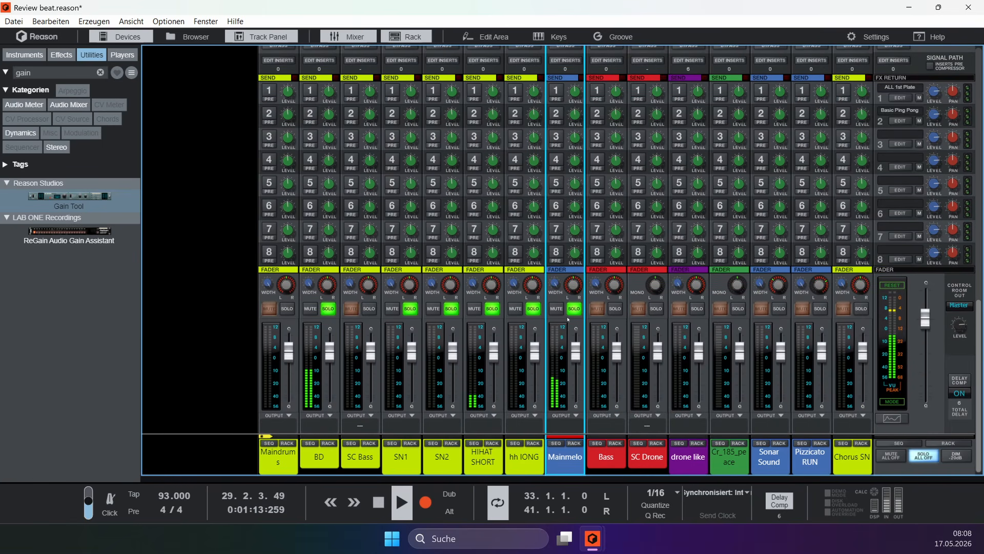
pyautogui.press('space')
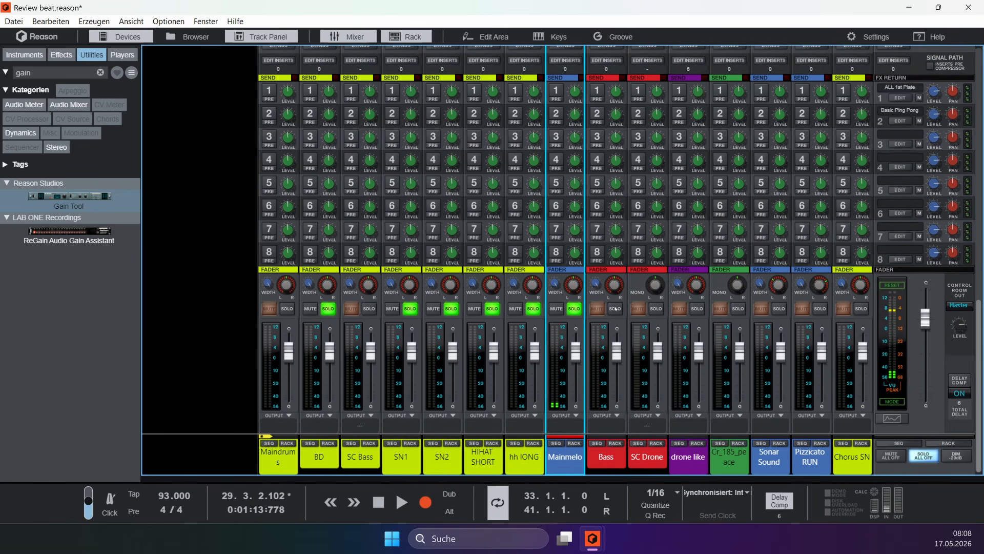
pyautogui.click(616, 309)
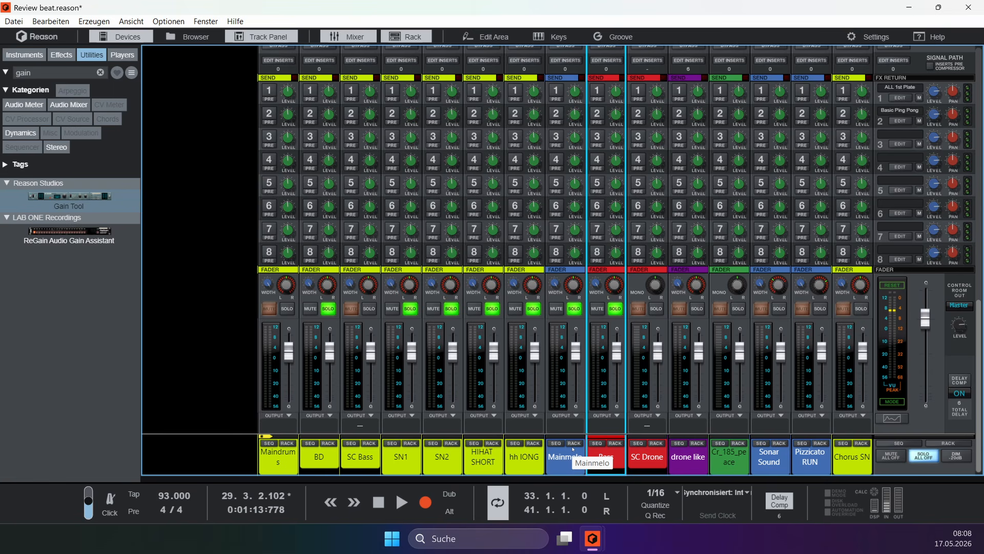
pyautogui.press('space')
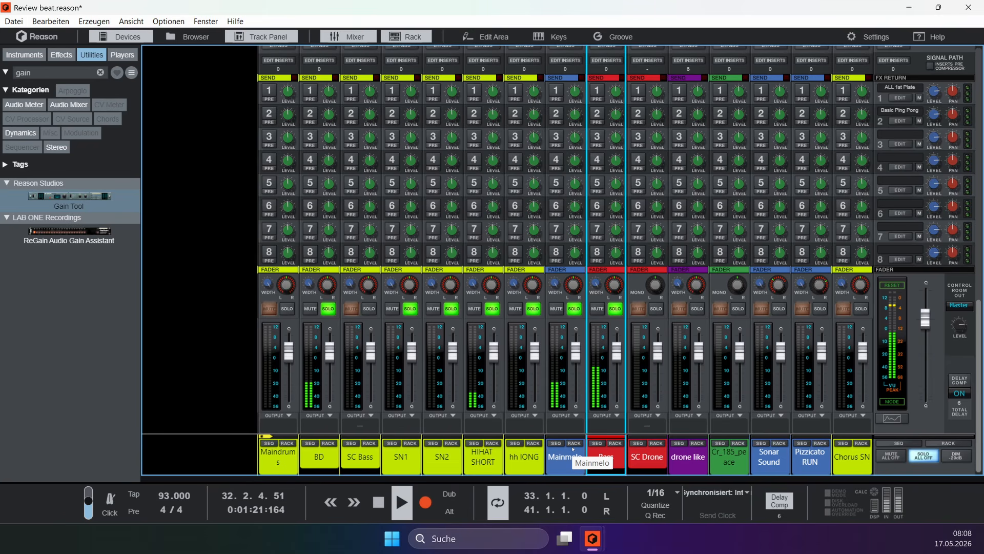
# Step: Stop playback and add a Gain Tool after the Sidechain Tool in the Bass channel's insert effects
pyautogui.click(612, 444)
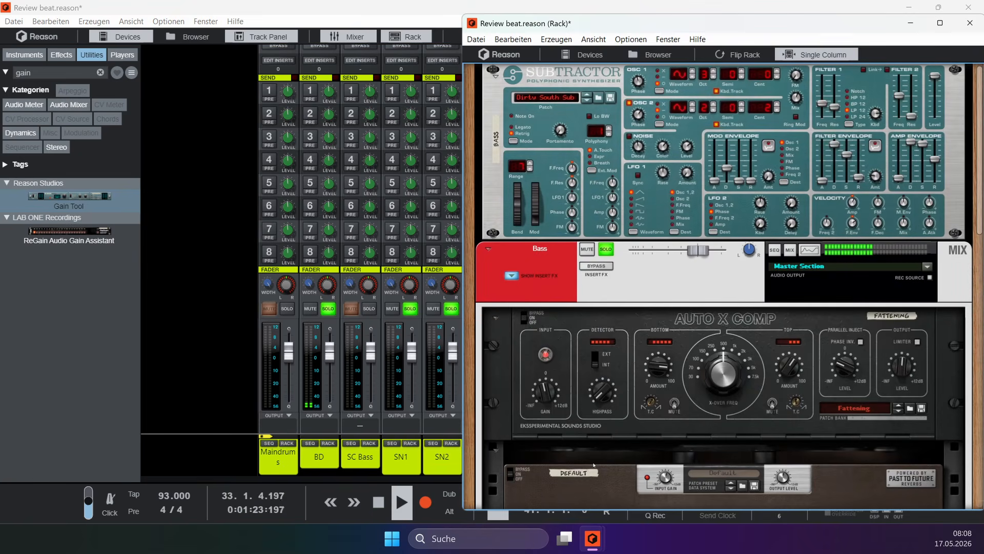
pyautogui.press('space')
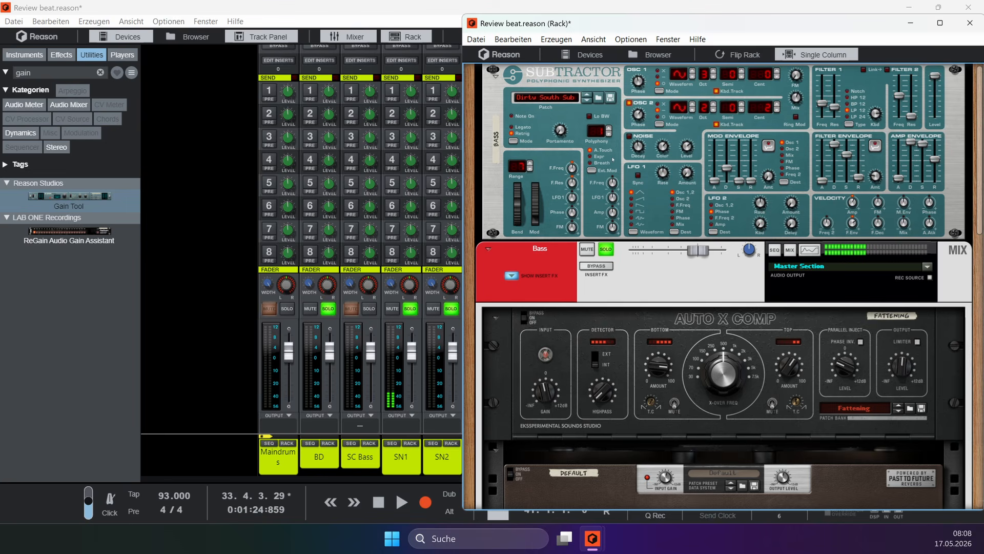
pyautogui.scroll(-5, 725, 317)
pyautogui.scroll(2, 725, 313)
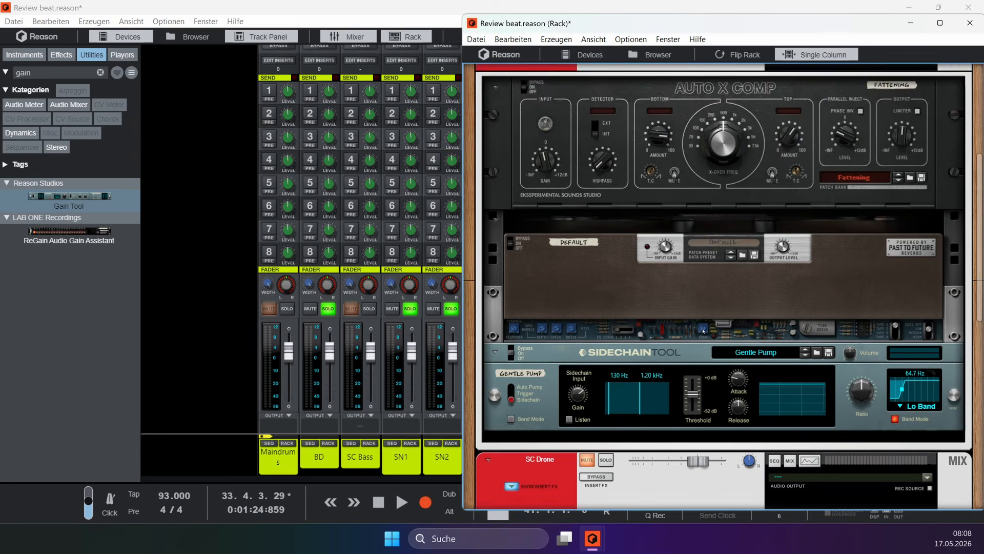
pyautogui.scroll(-3, 725, 313)
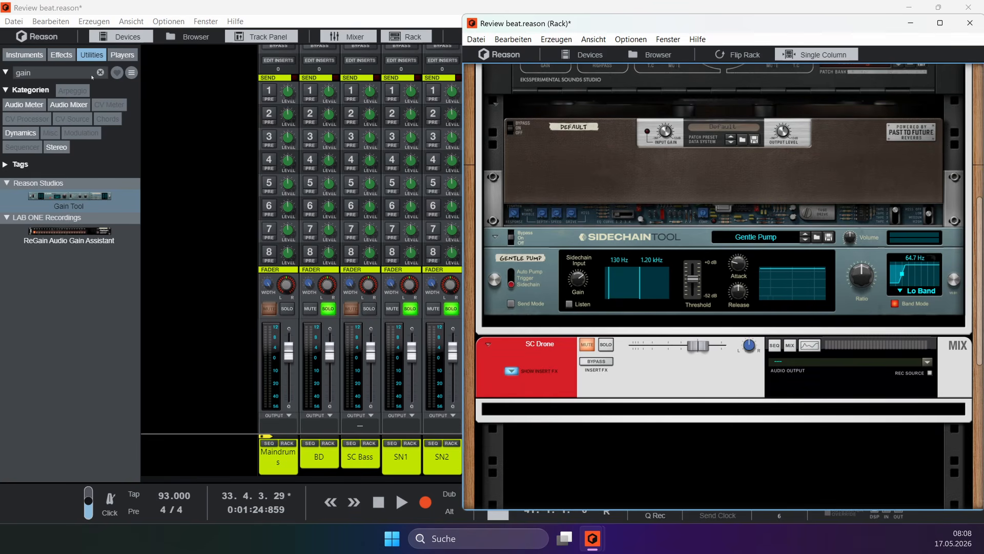
pyautogui.moveTo(68, 199); pyautogui.dragTo(838, 320)
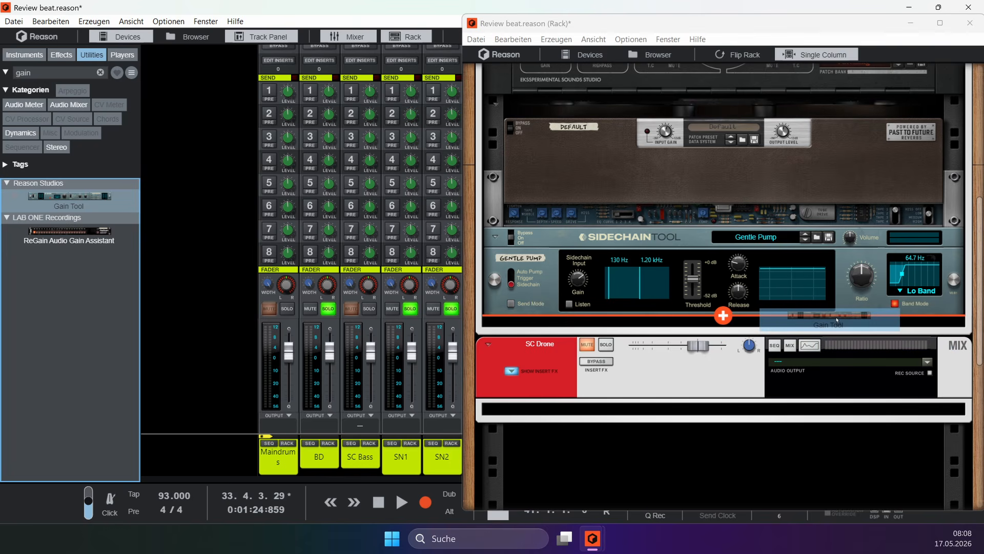
pyautogui.moveTo(837, 320); pyautogui.dragTo(837, 321)
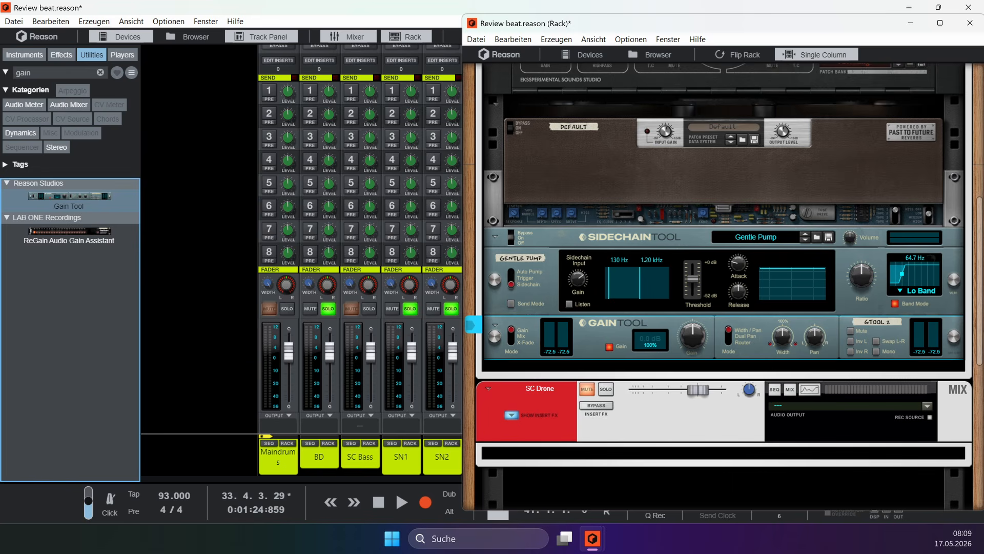
pyautogui.click(837, 321)
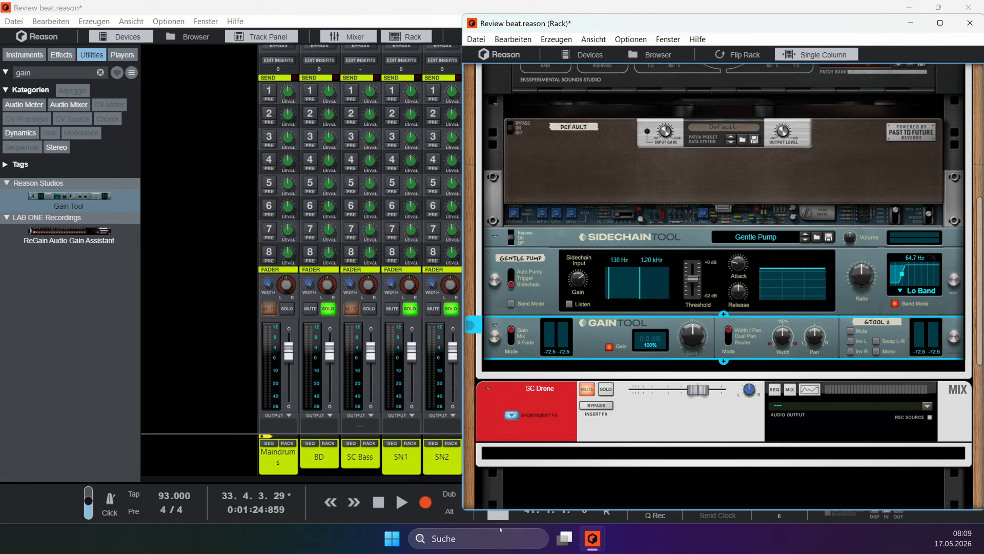
# Step: Play the section to read the Bass channel's level on the Gain Tool meters, then stop and minimize the rack window
pyautogui.press('space')
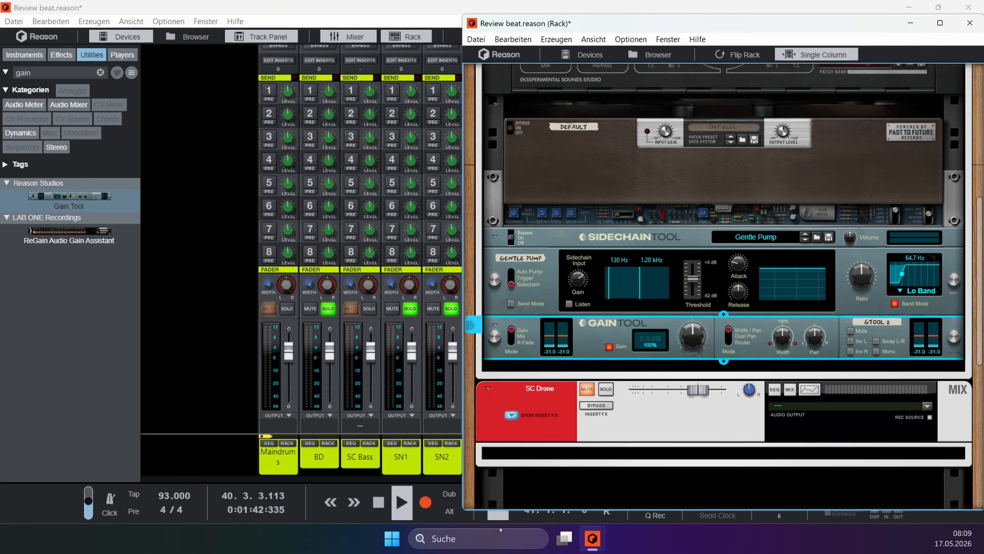
pyautogui.press('space')
pyautogui.click(911, 23)
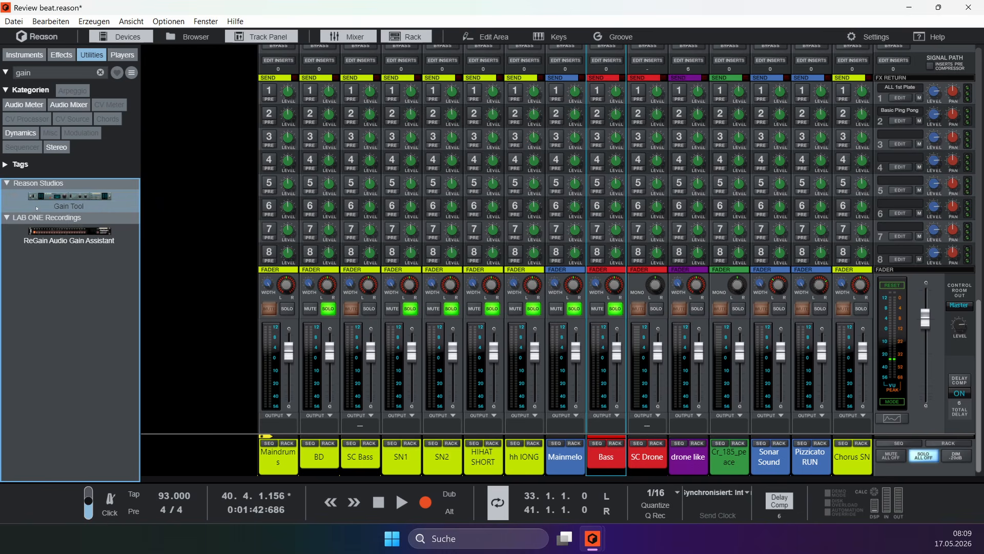
# Step: Delete the Gain Tool from the Bass channel's insert effects and close the rack window
pyautogui.click(615, 443)
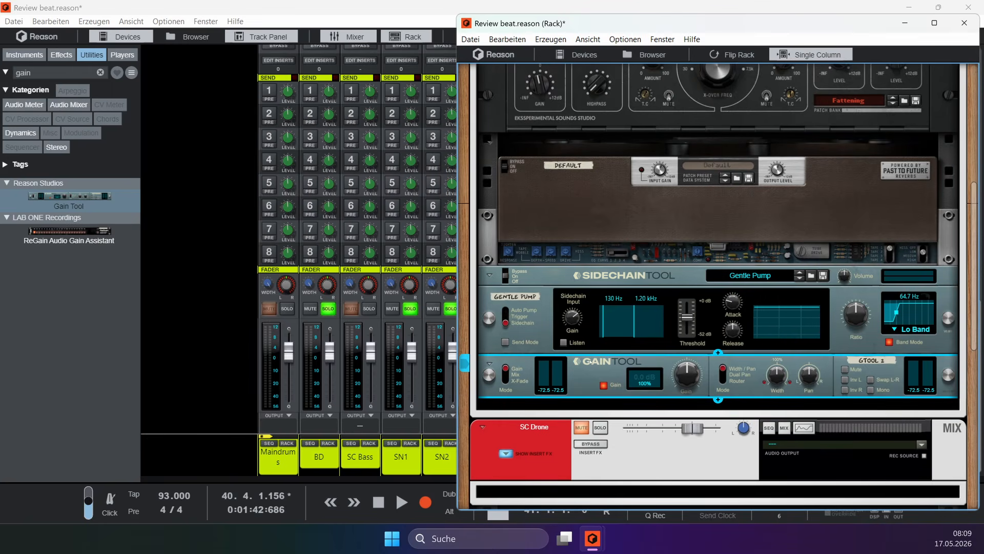
pyautogui.press('Delete')
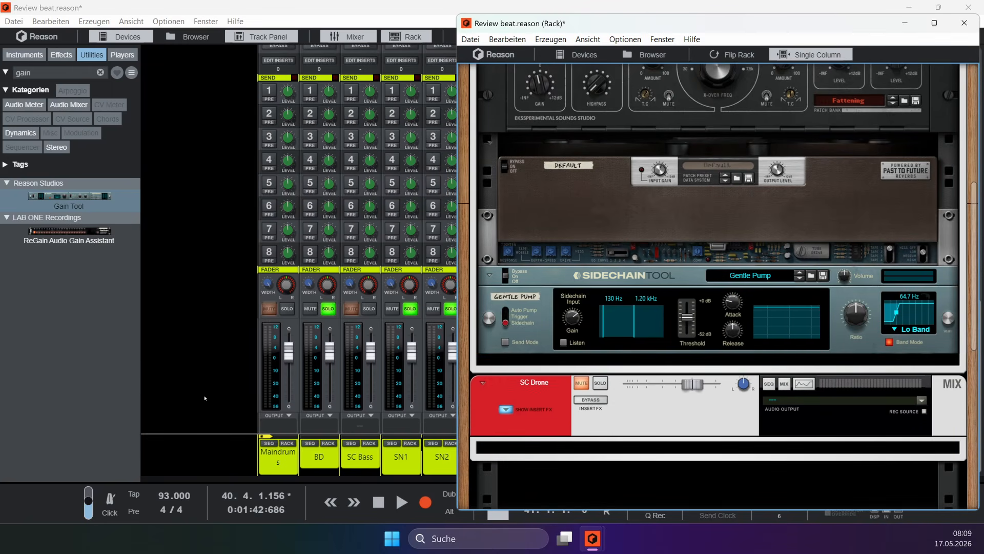
pyautogui.click(207, 331)
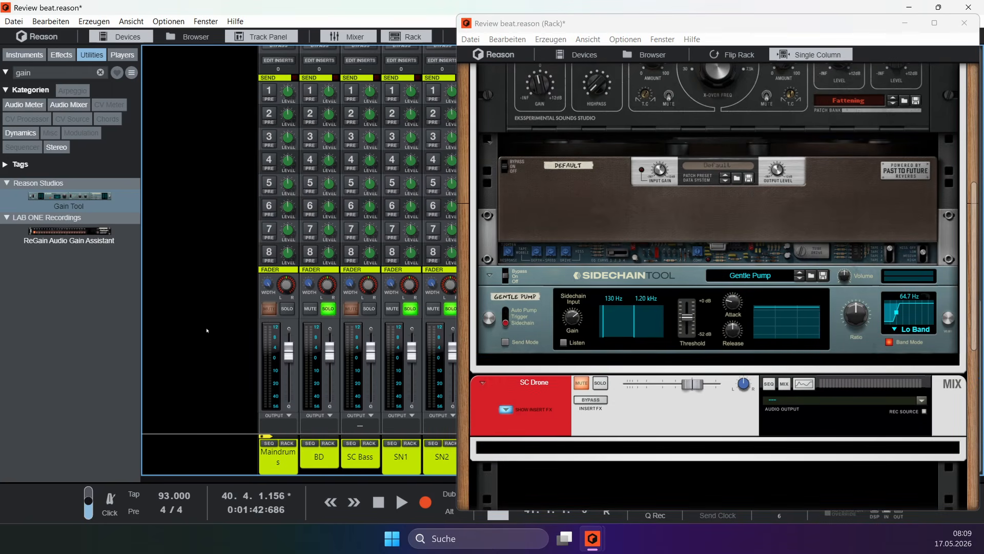
pyautogui.click(964, 23)
# Step: Lower the Bass channel's input gain to -3.71 dB in the mixer
pyautogui.scroll(5, 561, 298)
pyautogui.scroll(4, 560, 298)
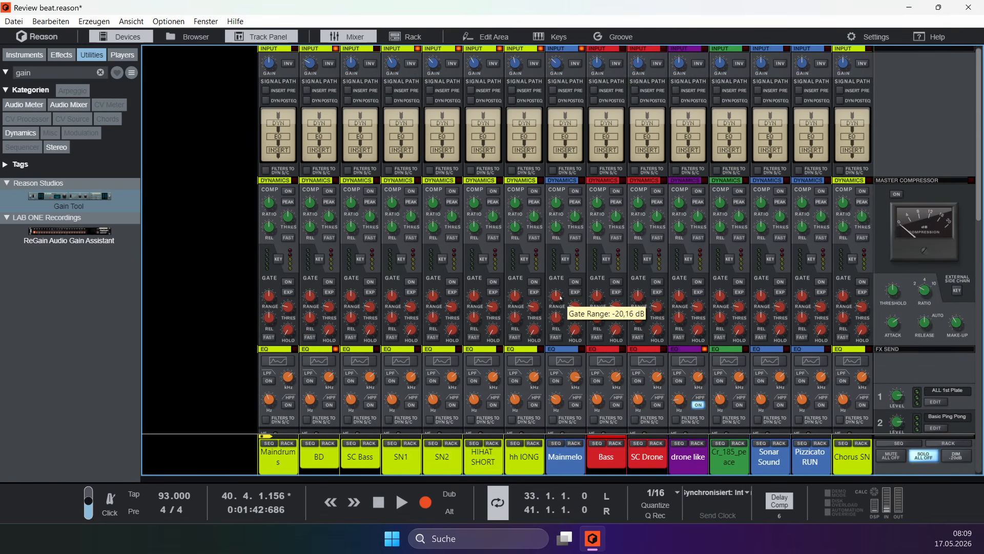
pyautogui.scroll(-8, 605, 369)
pyautogui.scroll(-3, 592, 385)
pyautogui.scroll(8, 566, 299)
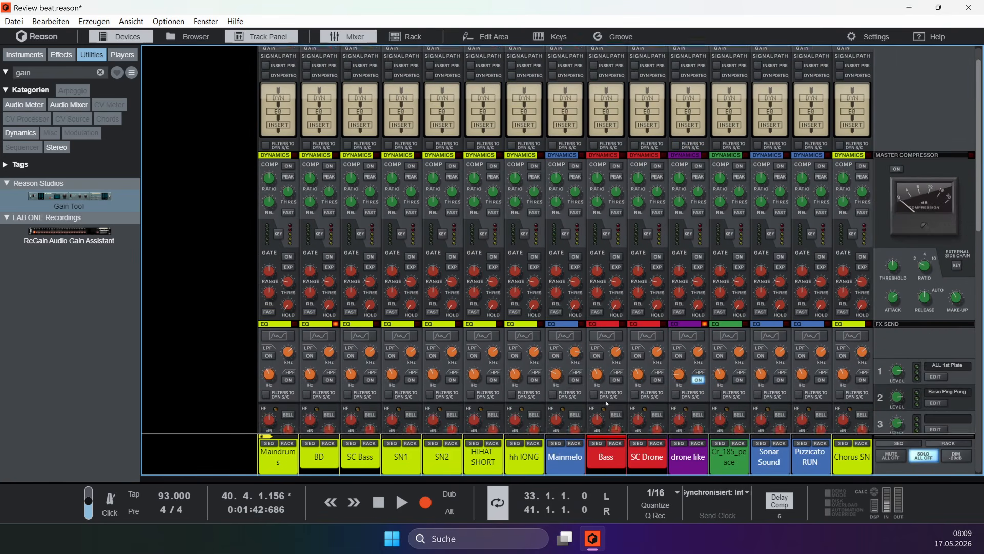
pyautogui.click(597, 62)
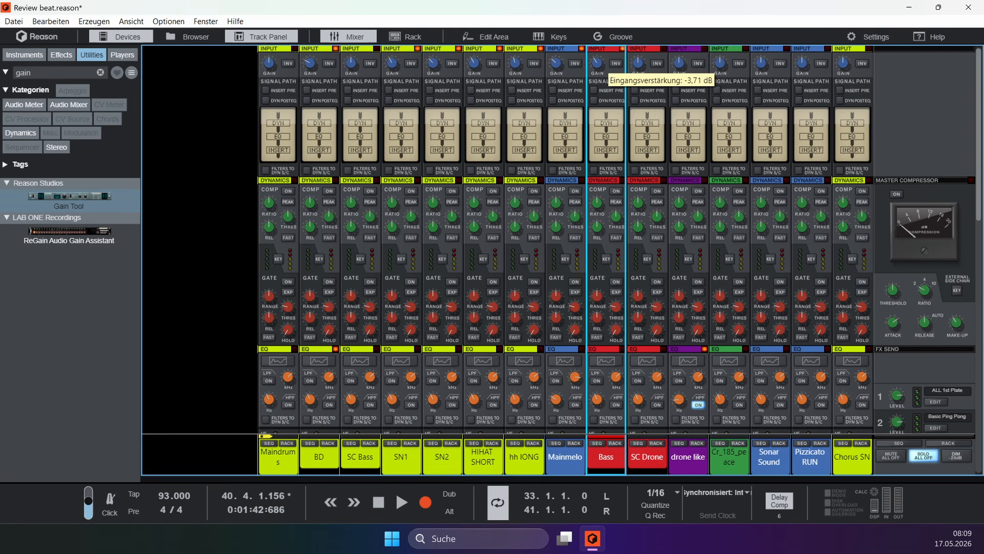
# Step: Start playback and reset the Bass channel's input gain to 0.00 dB
pyautogui.scroll(-8, 609, 206)
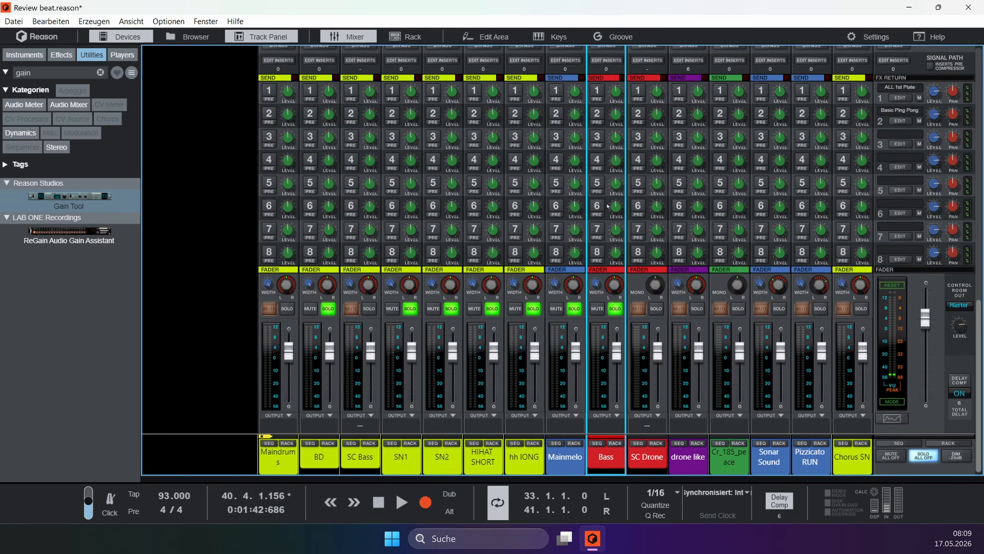
pyautogui.press('space')
pyautogui.scroll(8, 604, 67)
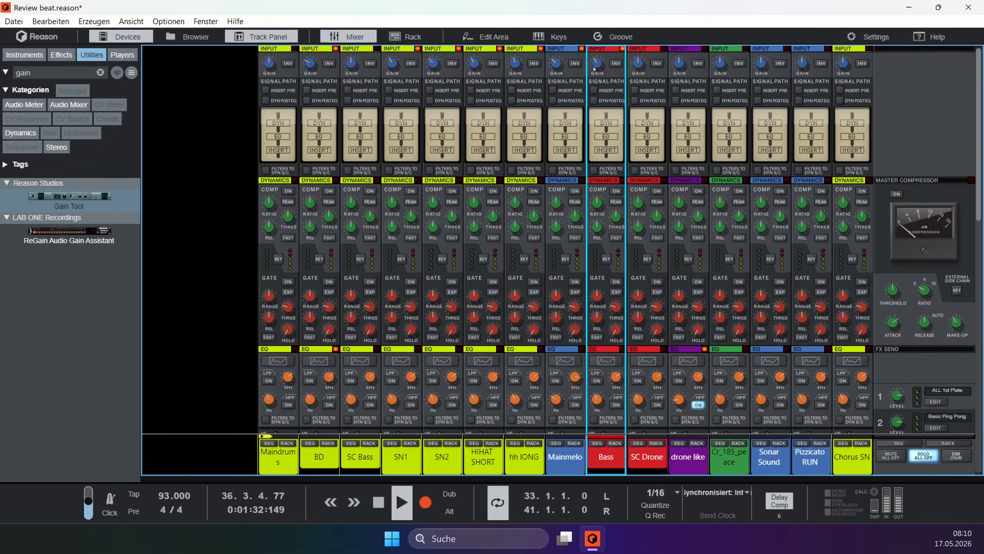
pyautogui.moveTo(604, 67)
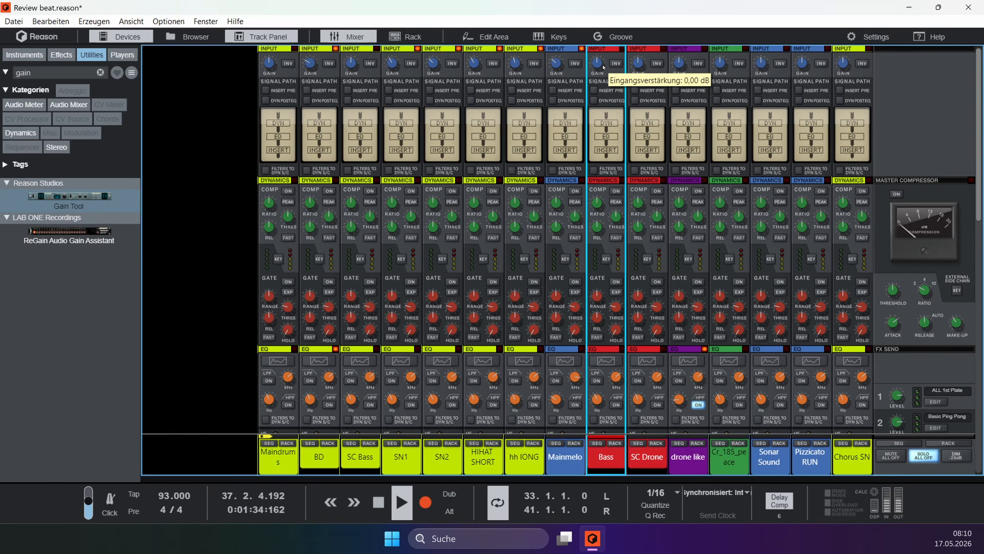
# Step: Insert a Gain Tool after the Bass channel's Sidechain Tool in the rack and set its gain to -3.7 dB
pyautogui.click(616, 443)
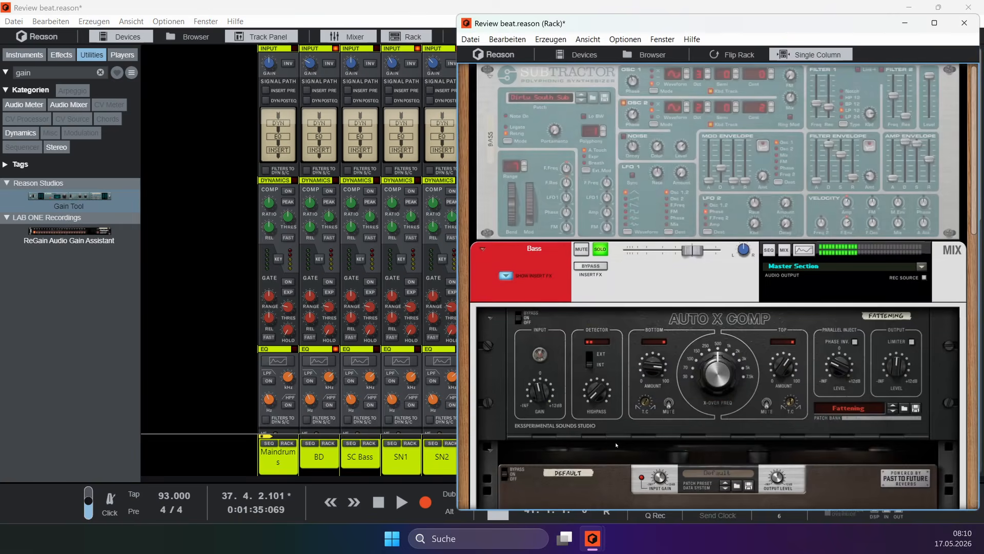
pyautogui.scroll(-10, 615, 444)
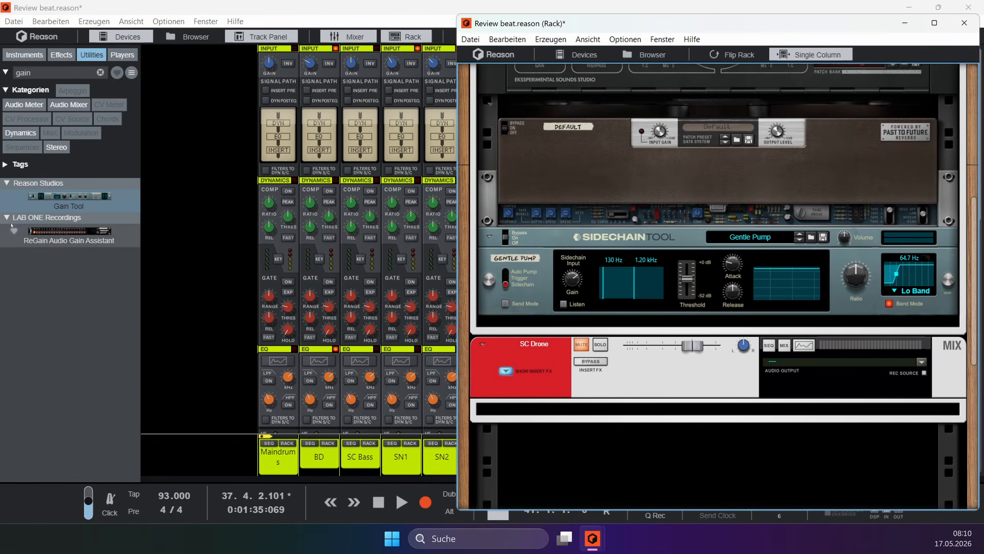
pyautogui.moveTo(69, 197); pyautogui.dragTo(713, 319)
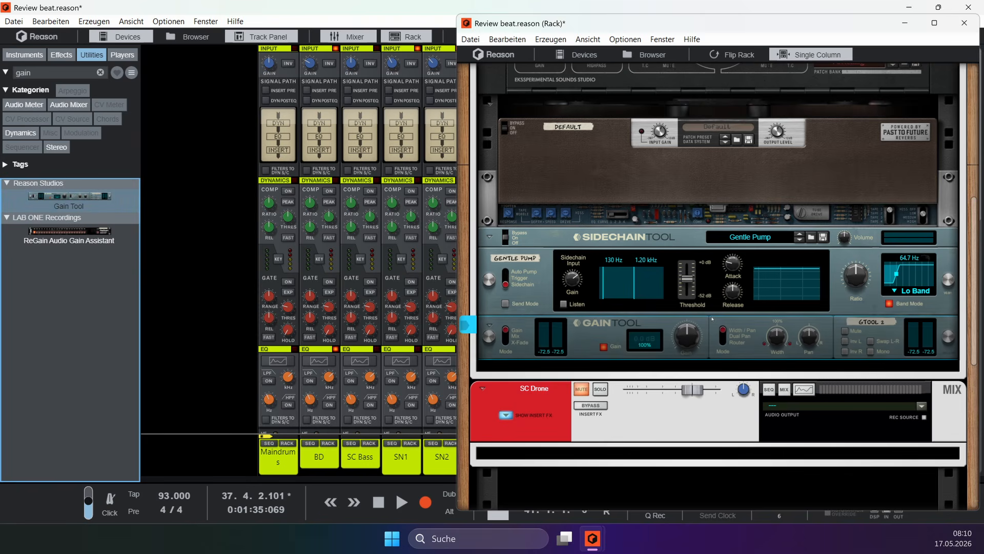
pyautogui.click(691, 337)
pyautogui.moveTo(692, 336); pyautogui.dragTo(691, 345)
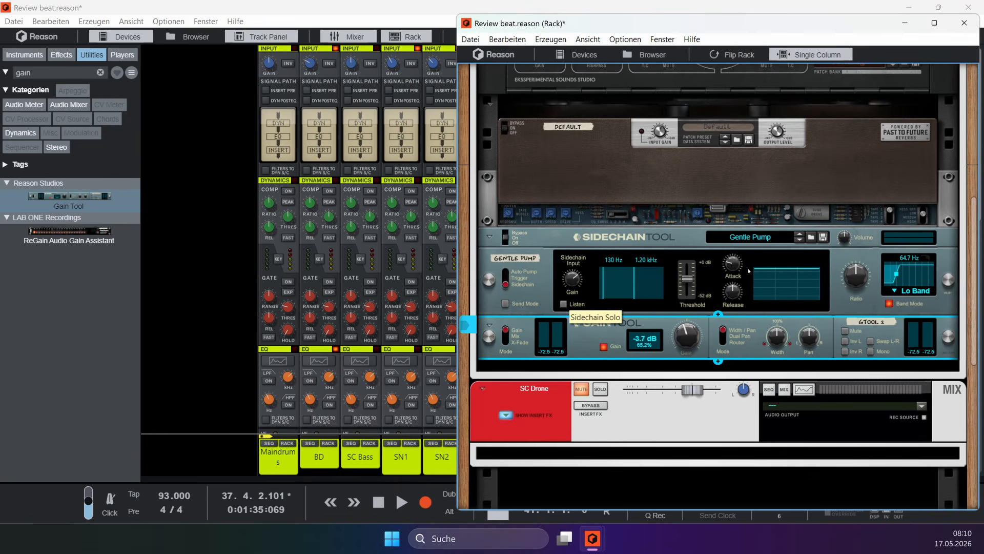
# Step: Play the section to compare the Bass Gain Tool's input and output meters, then stop and close the rack window
pyautogui.press('space')
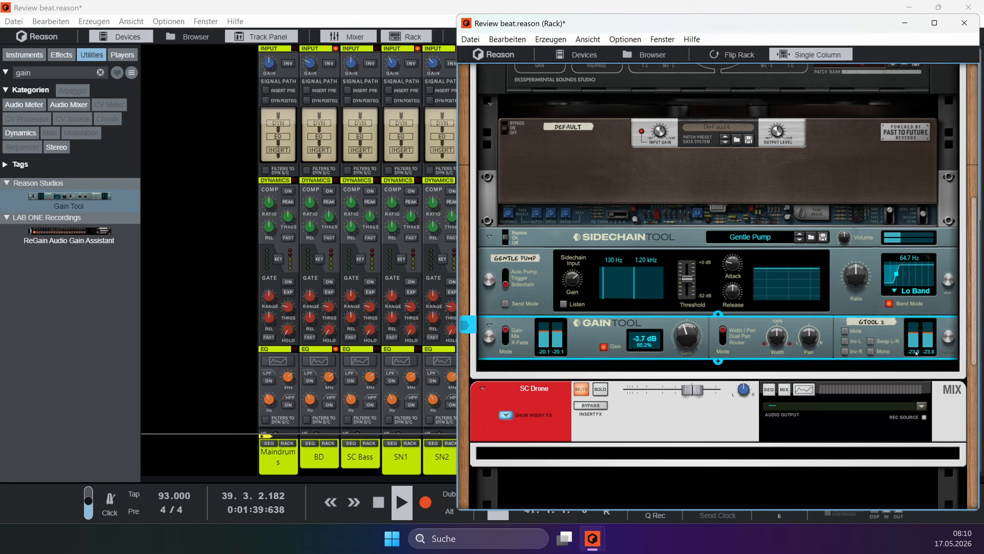
pyautogui.press('space')
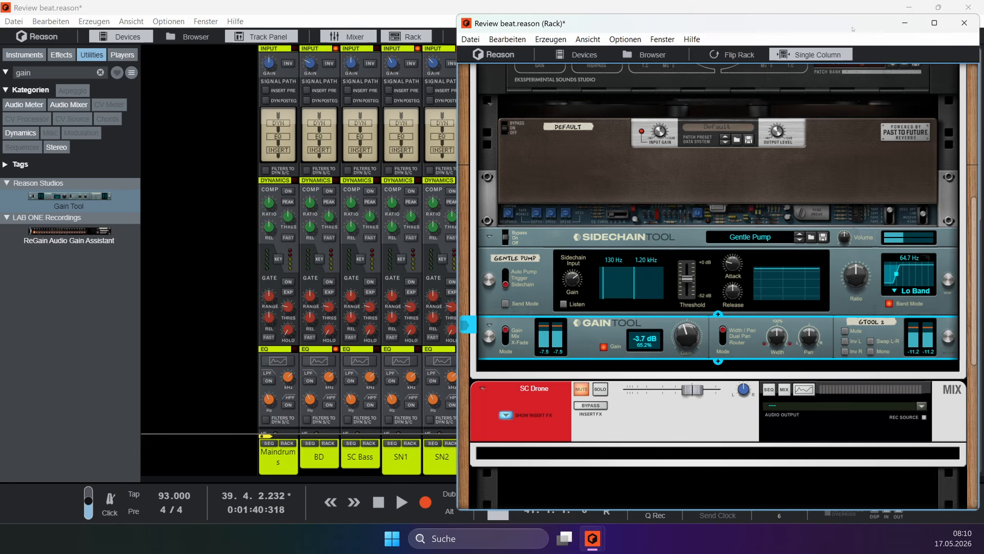
pyautogui.click(964, 23)
# Step: Skip the SC Drone and SC Bass channels and solo the drone like channel in the mixer
pyautogui.scroll(-10, 650, 458)
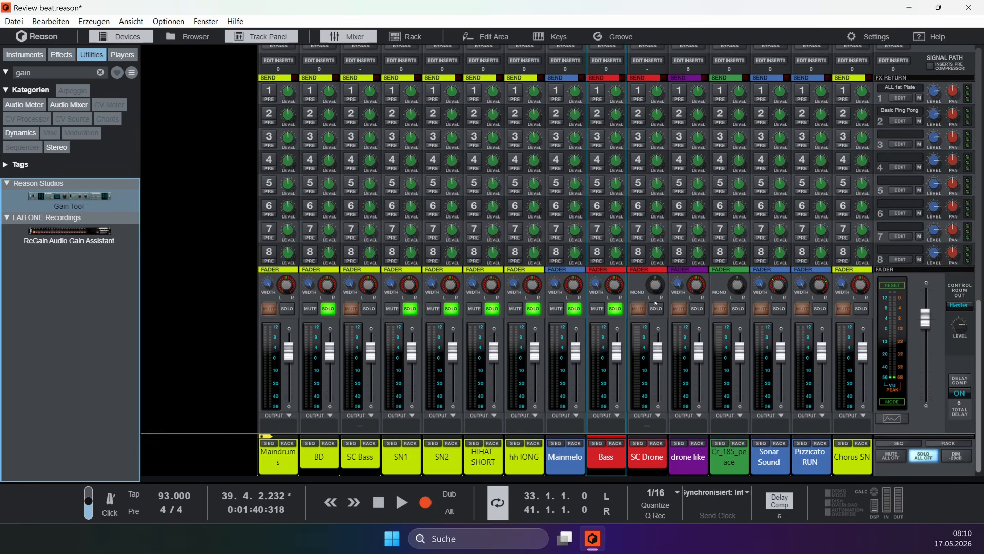
pyautogui.click(650, 458)
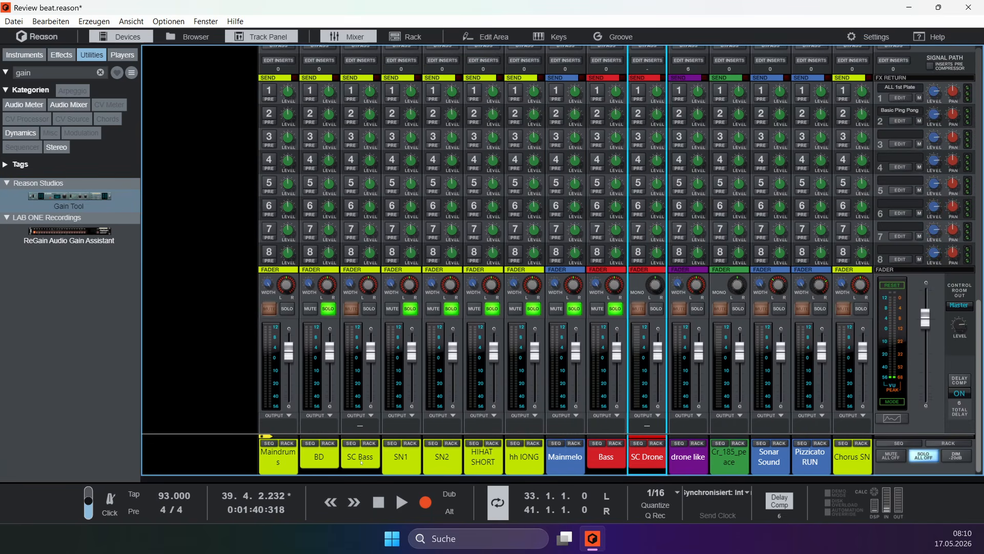
pyautogui.click(361, 462)
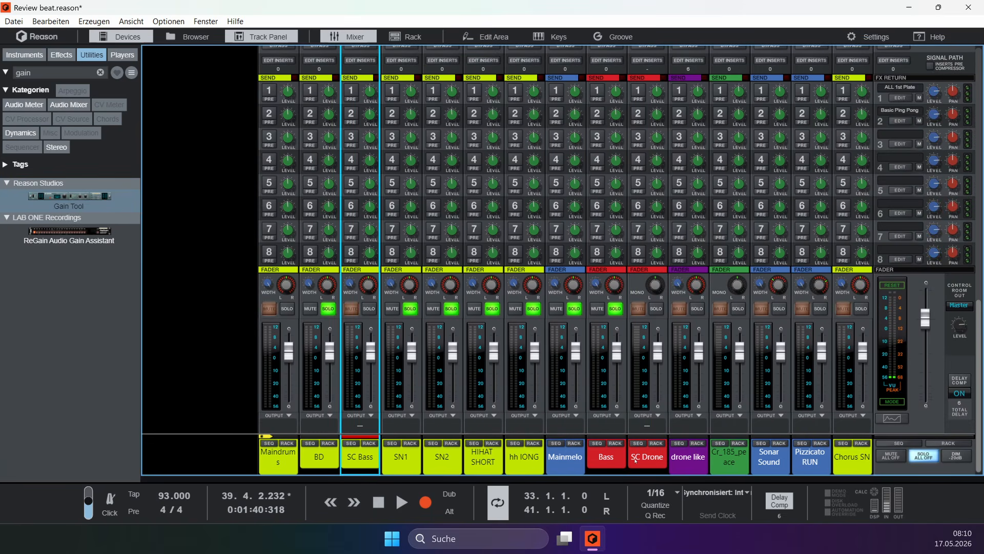
pyautogui.click(636, 461)
pyautogui.click(361, 457)
pyautogui.click(689, 456)
pyautogui.click(693, 309)
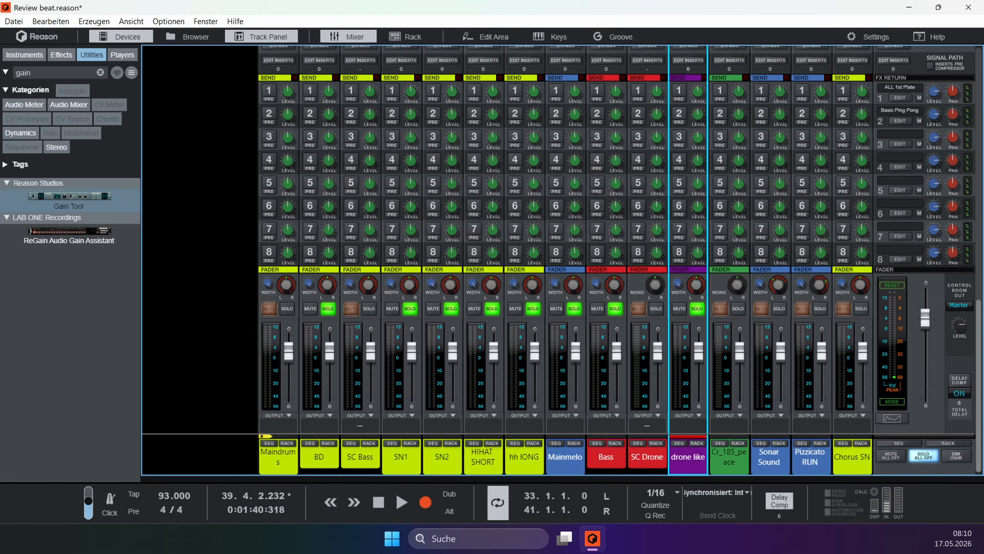
# Step: Start playback from inside the bar 33 to 41 loop in the sequencer and enlarge the mixer again to watch the drone like channel's level
pyautogui.moveTo(572, 479); pyautogui.dragTo(573, 125)
pyautogui.scroll(-6, 576, 390)
pyautogui.scroll(6, 582, 407)
pyautogui.click(581, 165)
pyautogui.press('space')
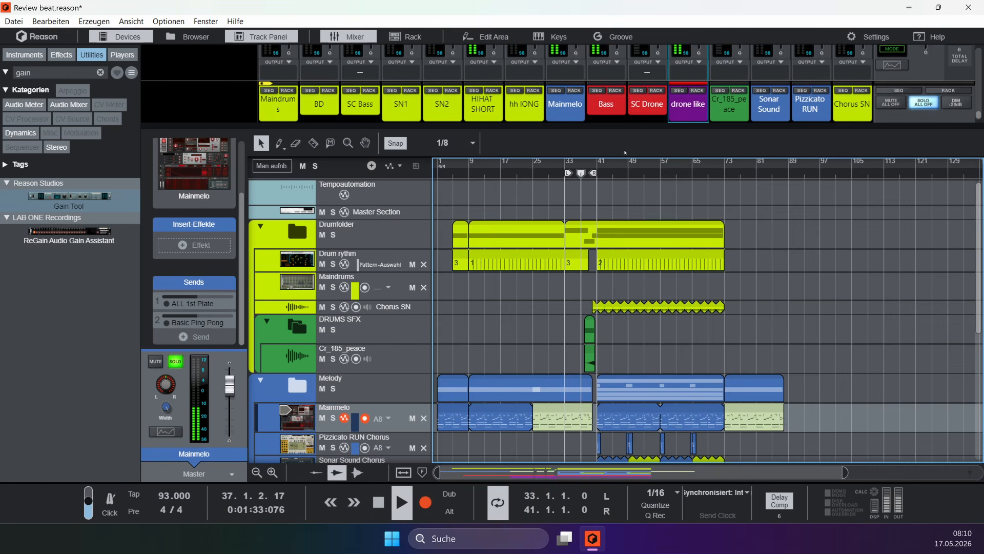
pyautogui.moveTo(660, 126); pyautogui.dragTo(671, 479)
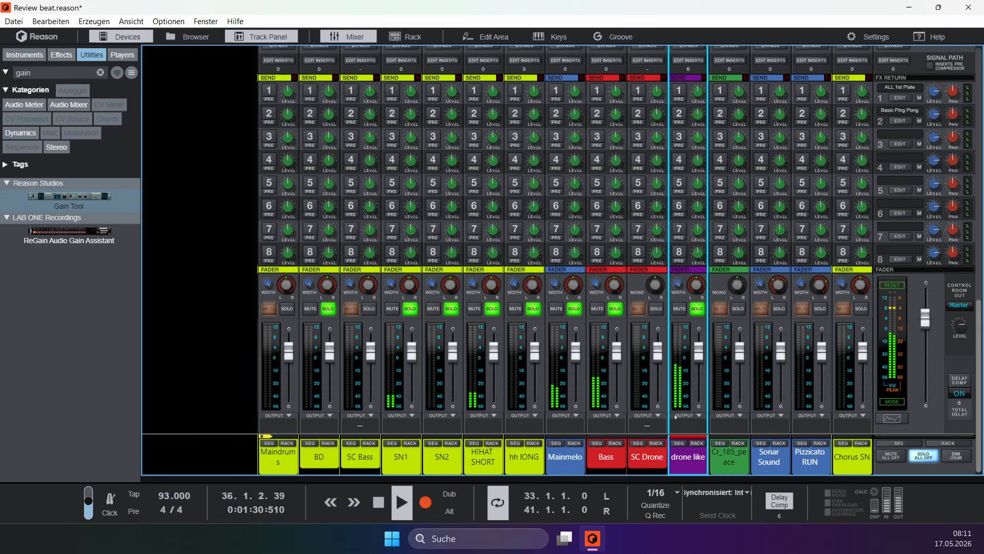
# Step: Insert a Gain Tool after the Sidechain Tool on the drone like channel and play the section to check its levels
pyautogui.press('space')
pyautogui.click(697, 443)
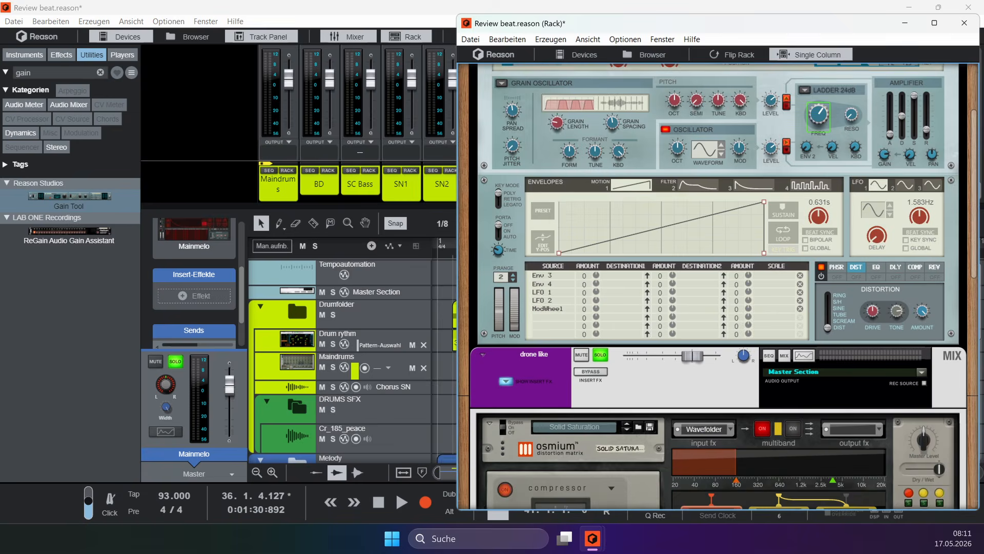
pyautogui.scroll(-5, 709, 339)
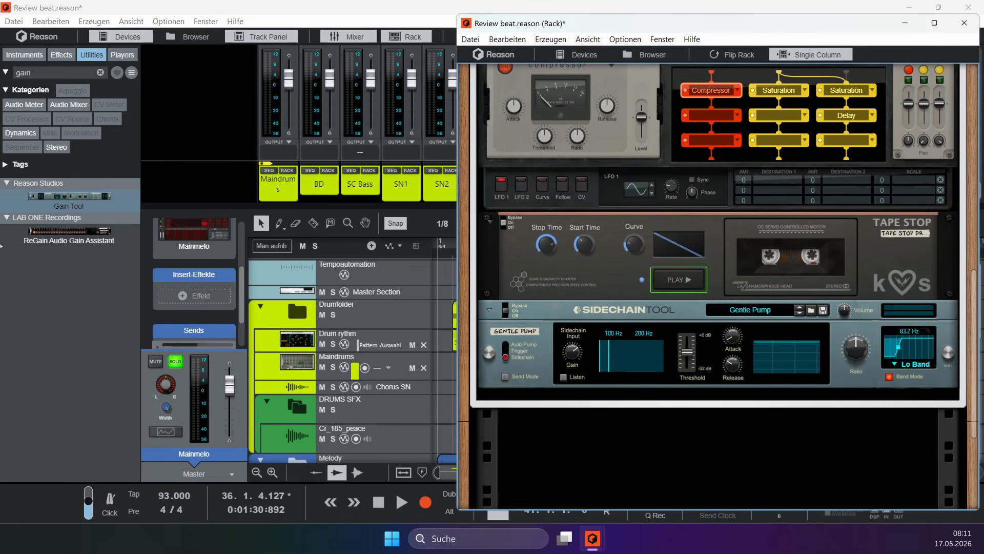
pyautogui.moveTo(100, 210); pyautogui.dragTo(718, 395)
pyautogui.press('space')
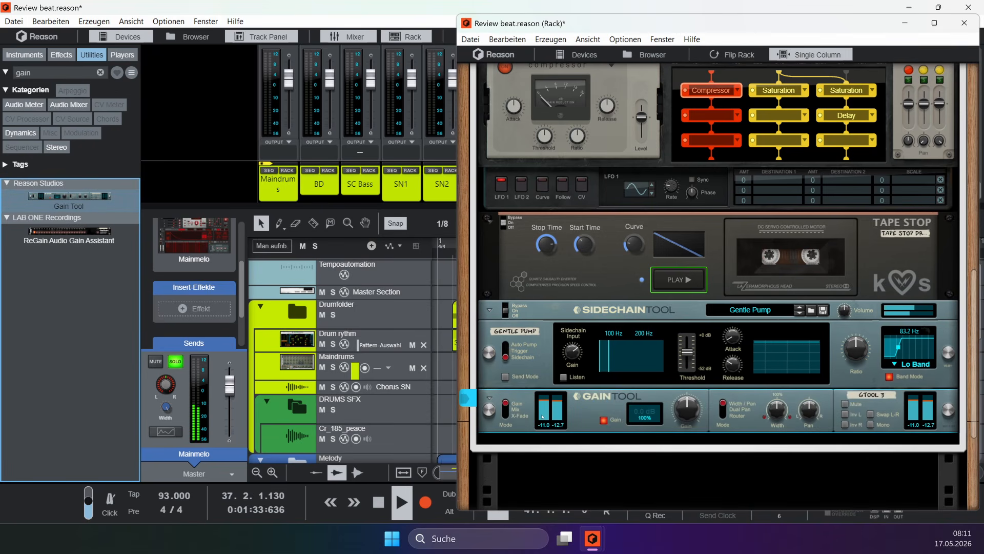
# Step: Reopen the rack, compare the input and output meters of the Bass channel's Gain Tool during playback, and close the rack
pyautogui.moveTo(529, 23); pyautogui.dragTo(630, 30)
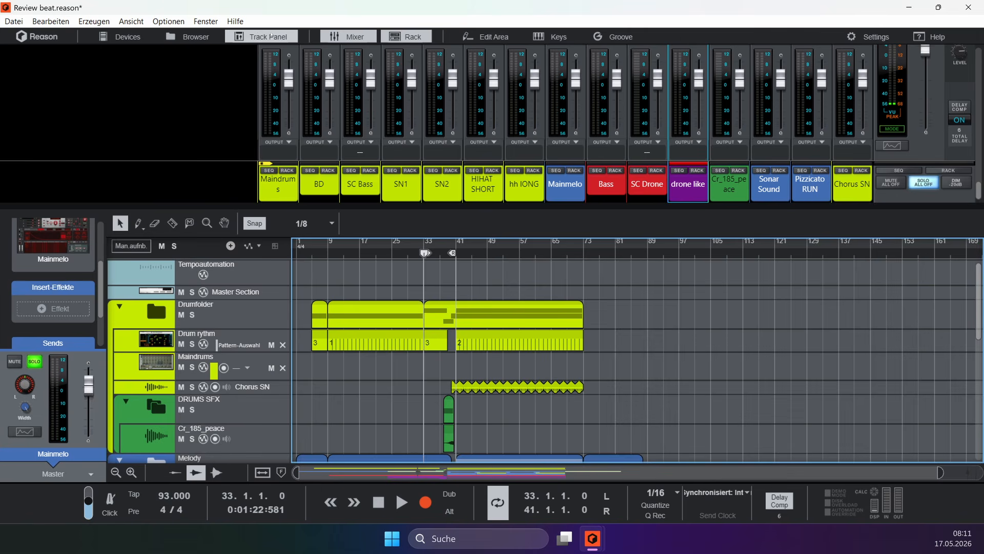
pyautogui.click(409, 37)
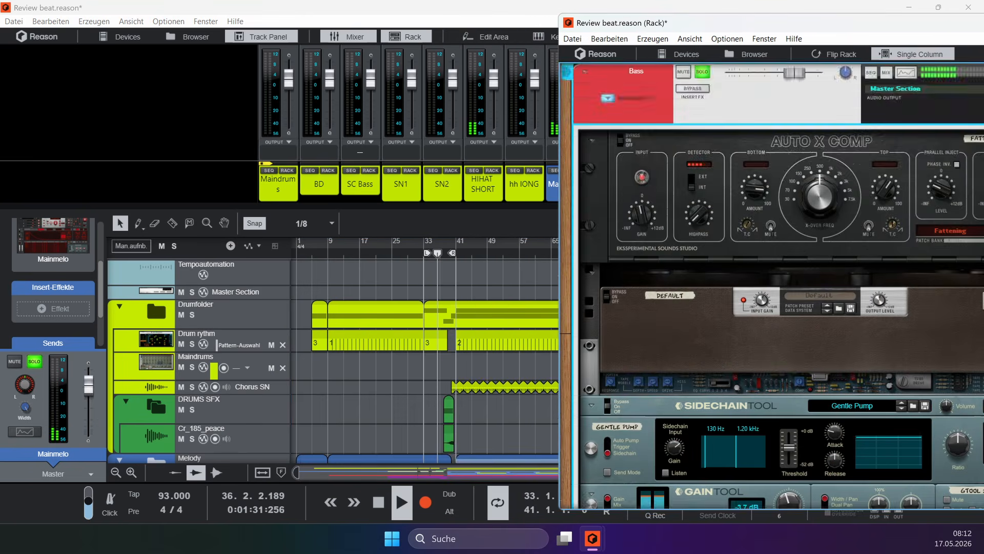
pyautogui.scroll(-5, 769, 308)
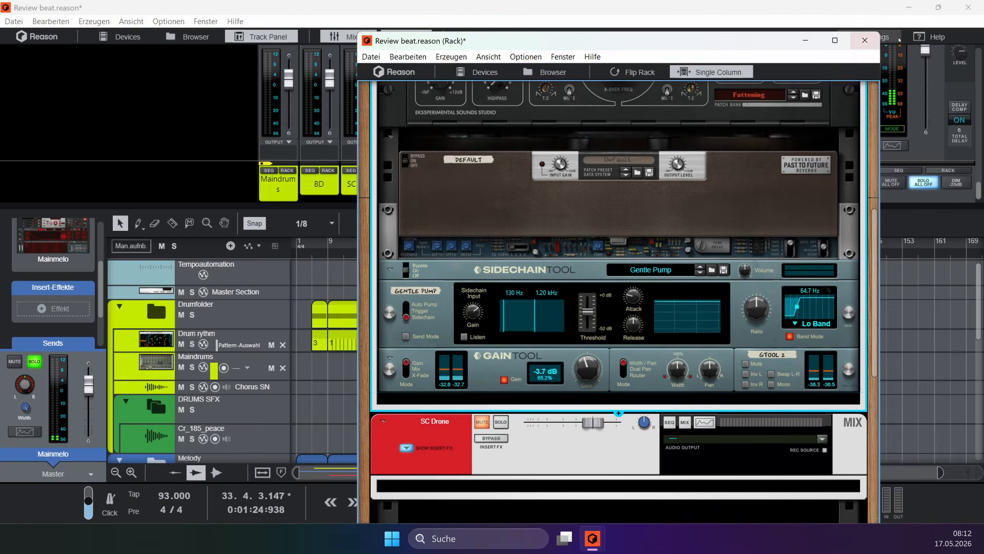
pyautogui.click(865, 40)
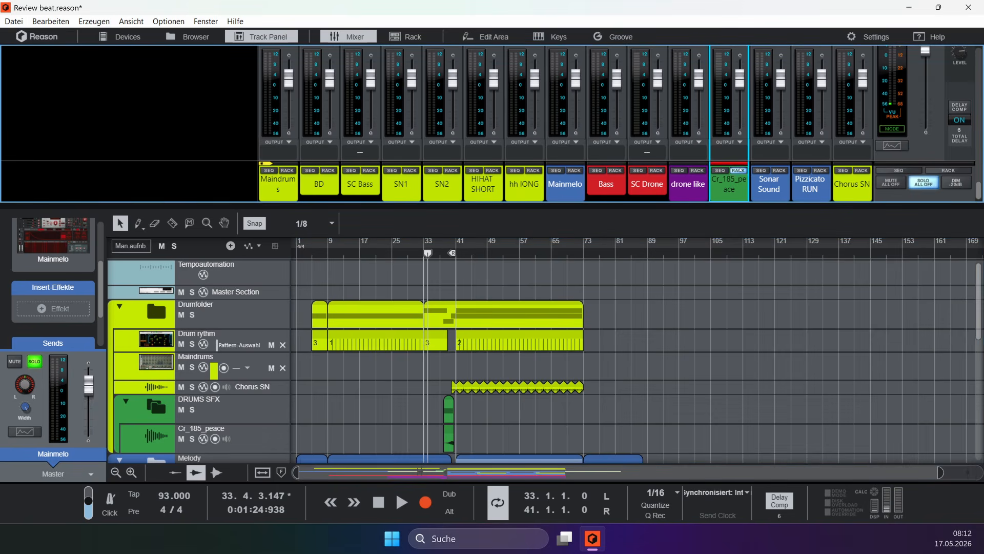
# Step: Insert a Gain Tool on the Cr_185_peace audio channel and check its levels during playback
pyautogui.click(740, 170)
pyautogui.click(866, 34)
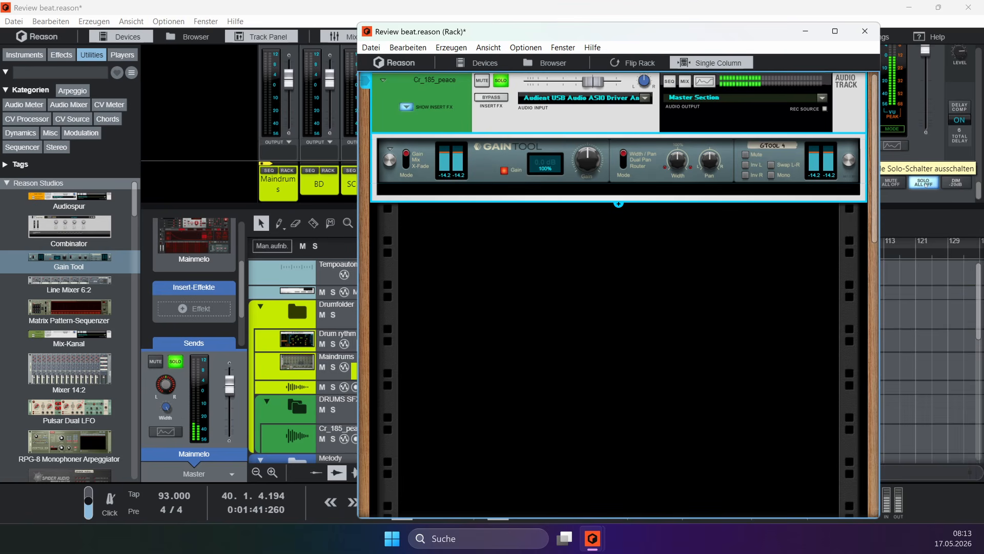
pyautogui.press('space')
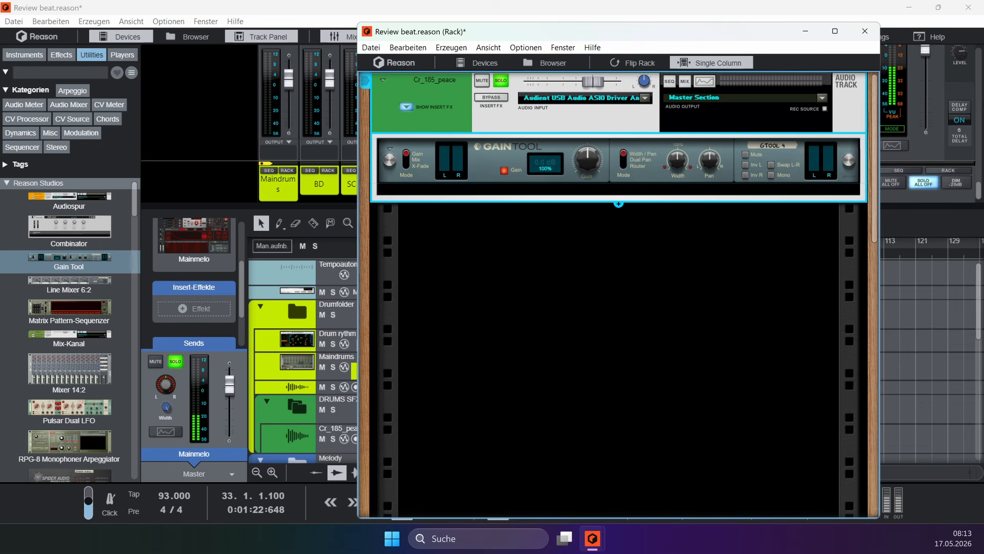
# Step: Close the rack and set the level of the Cr_185_peace audio clip to -15.11 dB
pyautogui.click(865, 31)
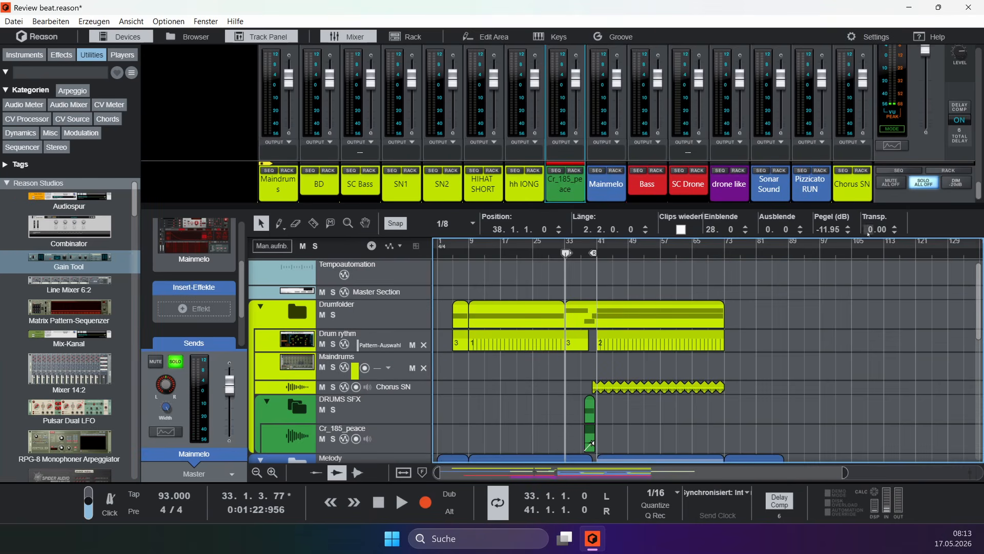
pyautogui.doubleClick(830, 232)
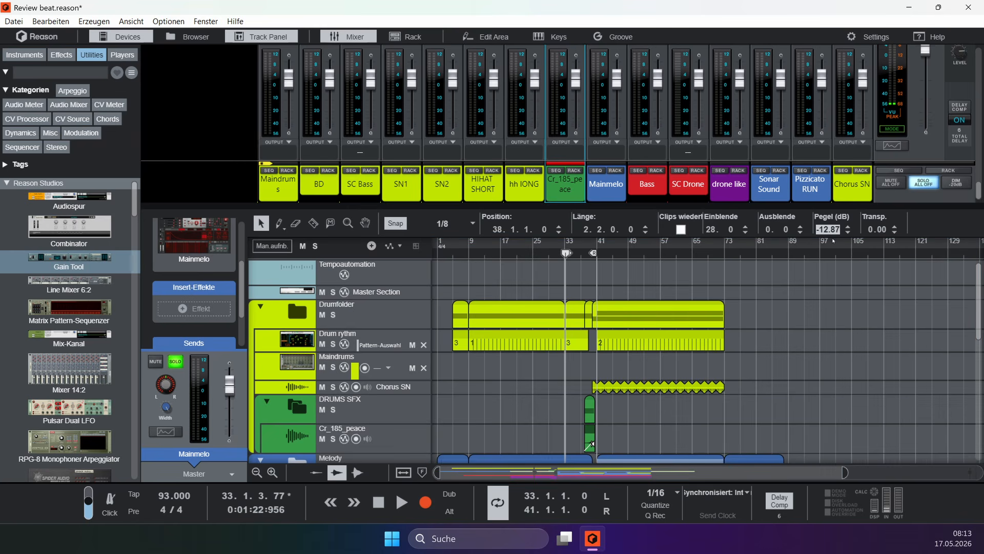
pyautogui.press('Return')
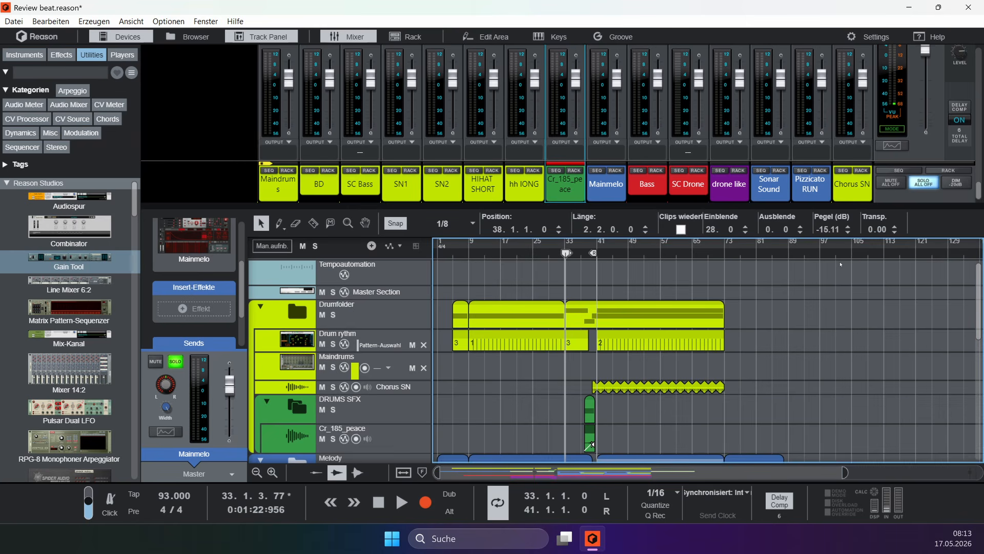
# Step: Move the Chorus SN channel next to hh lONG in the mixer and play its section looped from 41.2.1.0 to 73.1.3.0
pyautogui.click(414, 387)
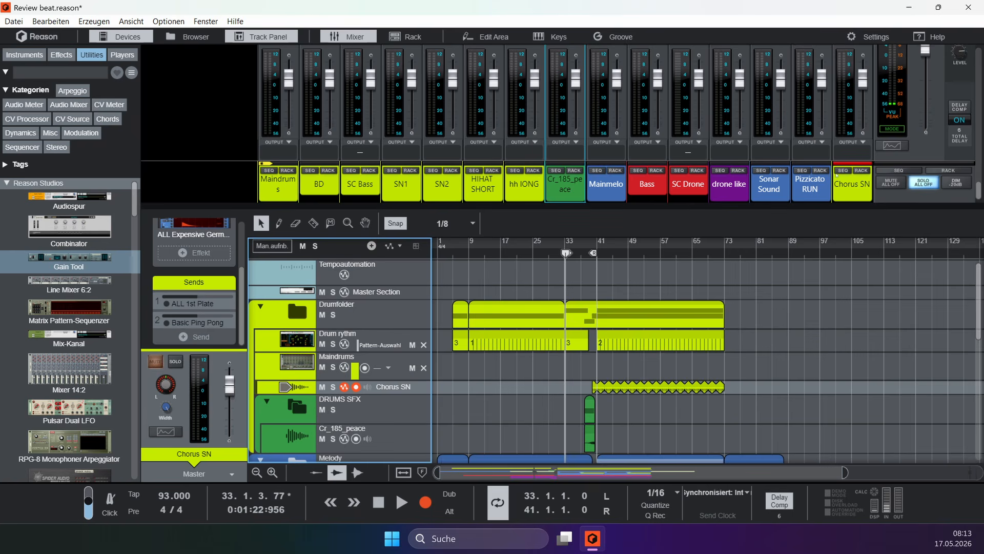
pyautogui.moveTo(863, 189); pyautogui.dragTo(534, 189)
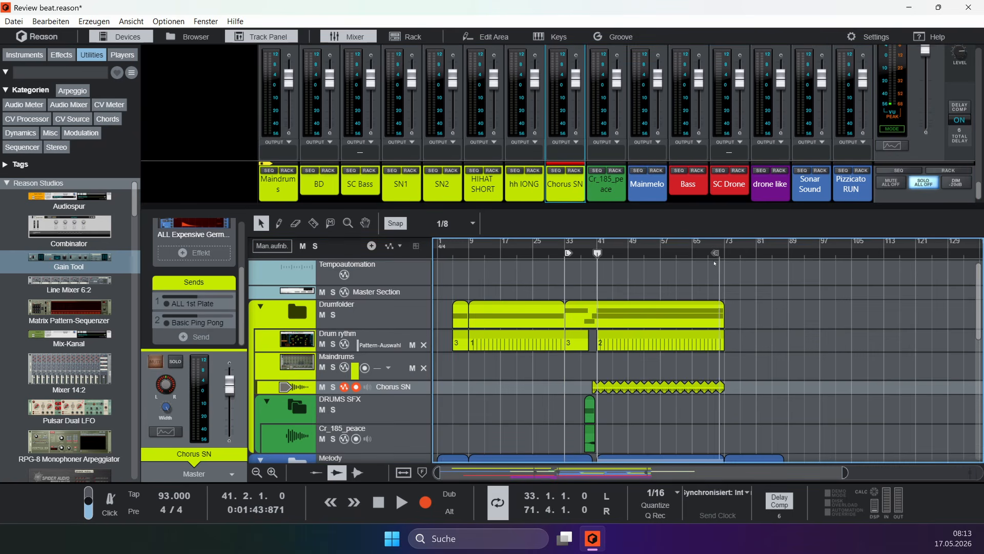
pyautogui.moveTo(717, 253); pyautogui.dragTo(721, 252)
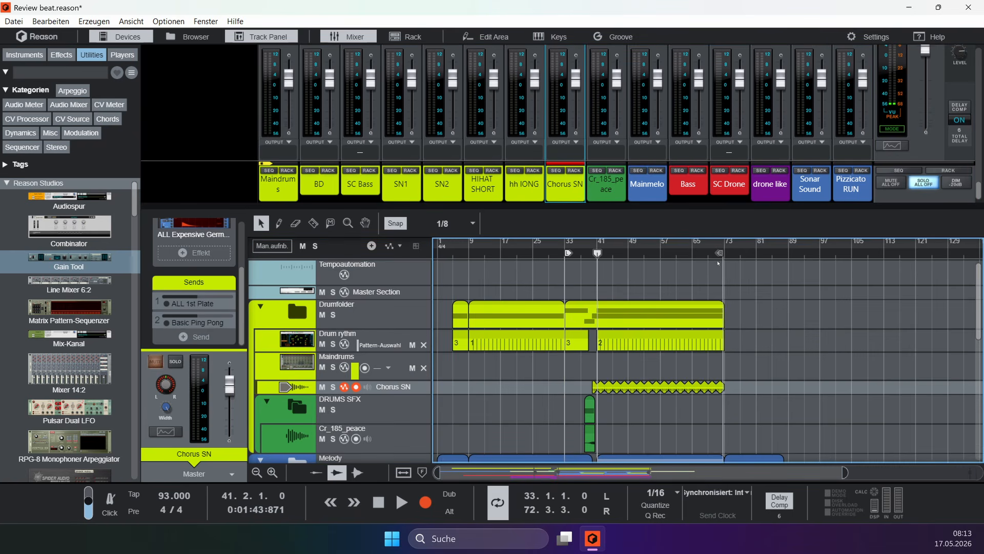
pyautogui.press('space')
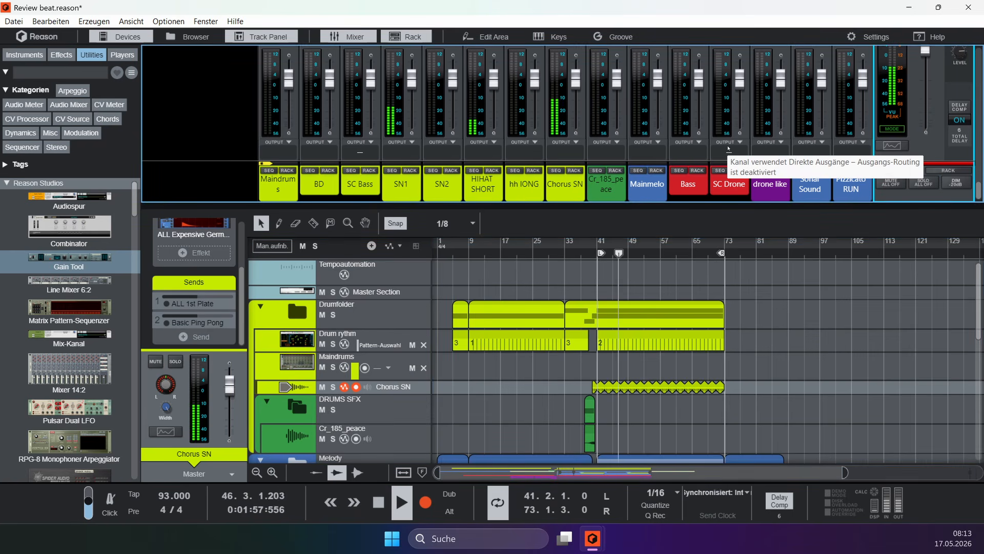
pyautogui.scroll(2, 691, 85)
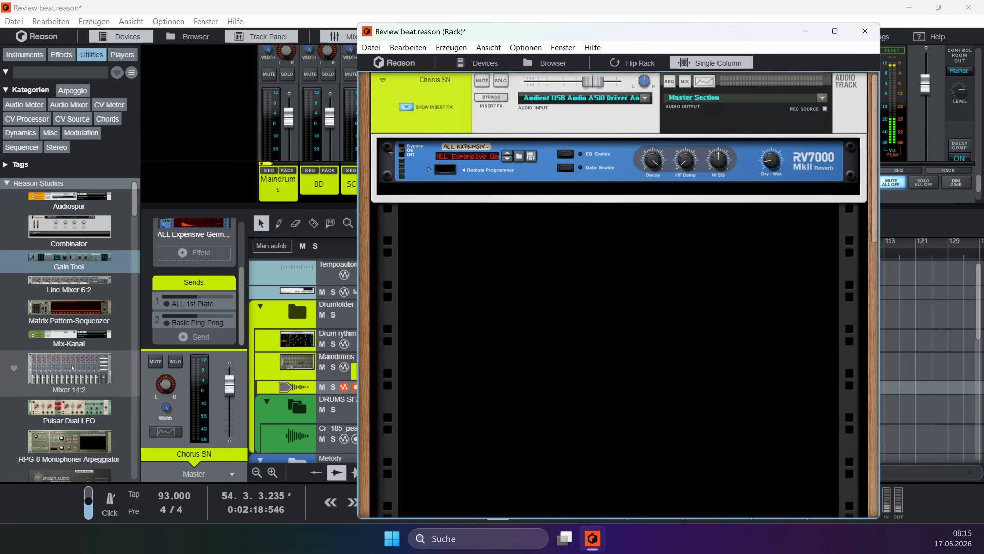
# Step: Insert a Gain Tool after the Chorus SN channel's RV7000, lower its gain to -5.7 dB and fine-tune it against the playback levels
pyautogui.moveTo(69, 259); pyautogui.dragTo(377, 193)
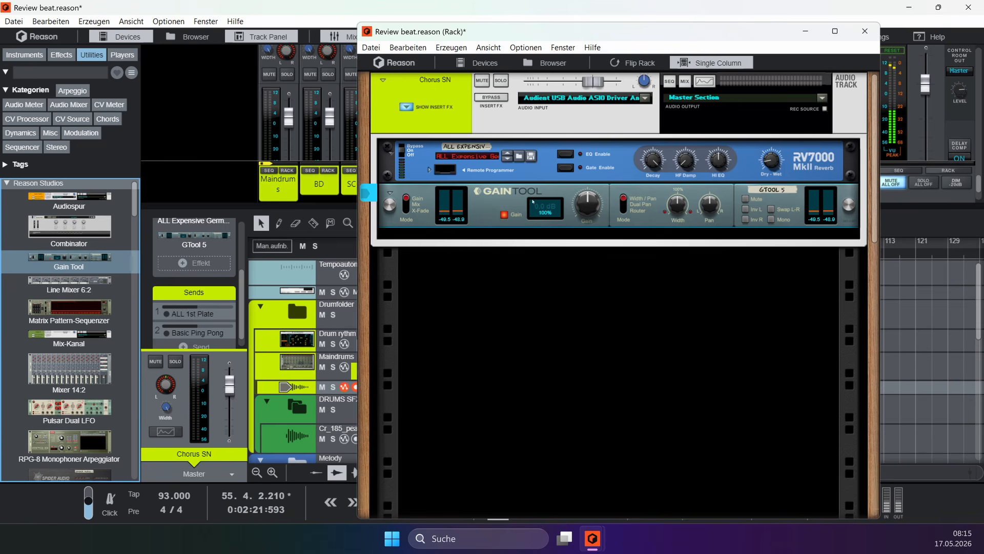
pyautogui.moveTo(580, 205); pyautogui.dragTo(590, 212)
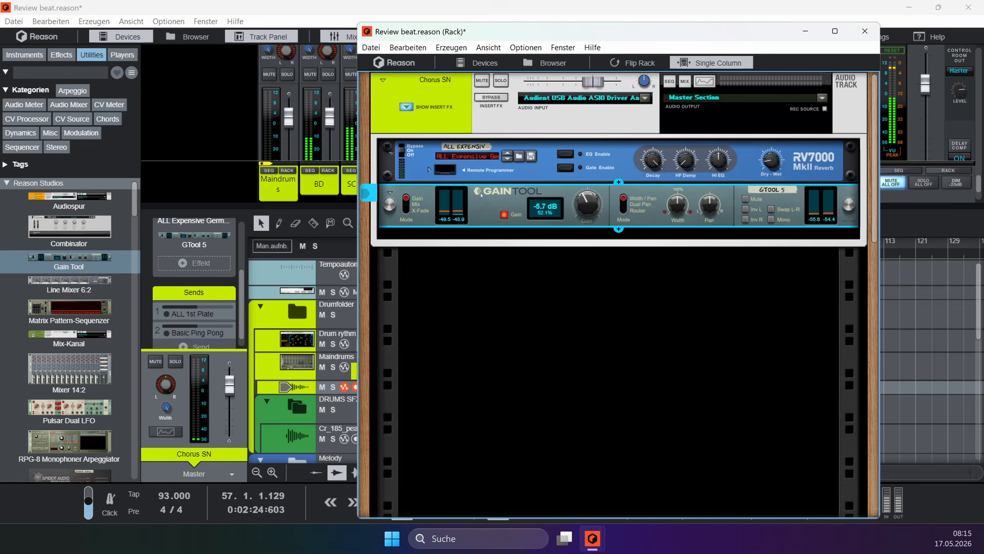
pyautogui.moveTo(590, 202)
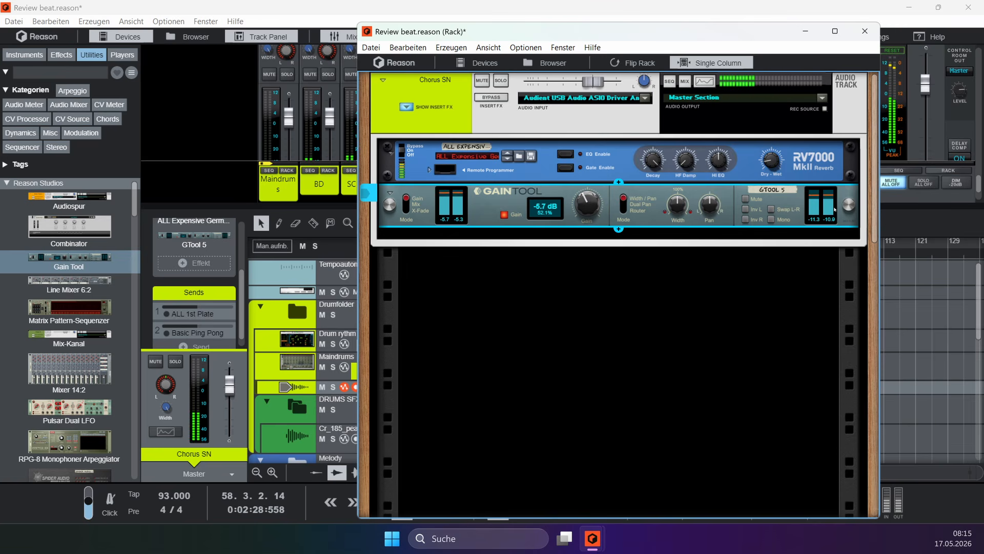
pyautogui.moveTo(589, 199); pyautogui.dragTo(600, 209)
pyautogui.press('space')
pyautogui.click(865, 31)
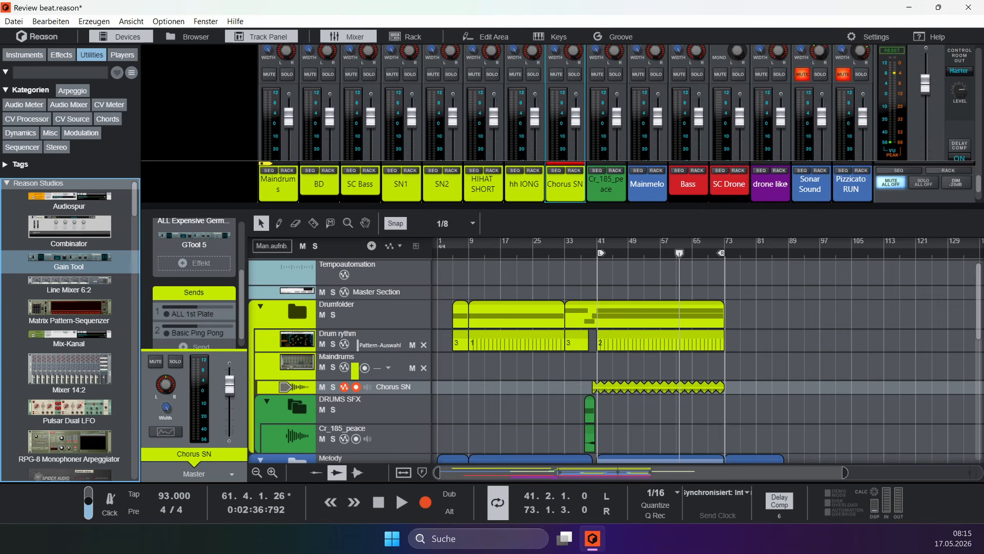
# Step: Solo the Sonar Sound channel, select its Sonar Sound Chorus track and show its devices in the rack
pyautogui.click(819, 76)
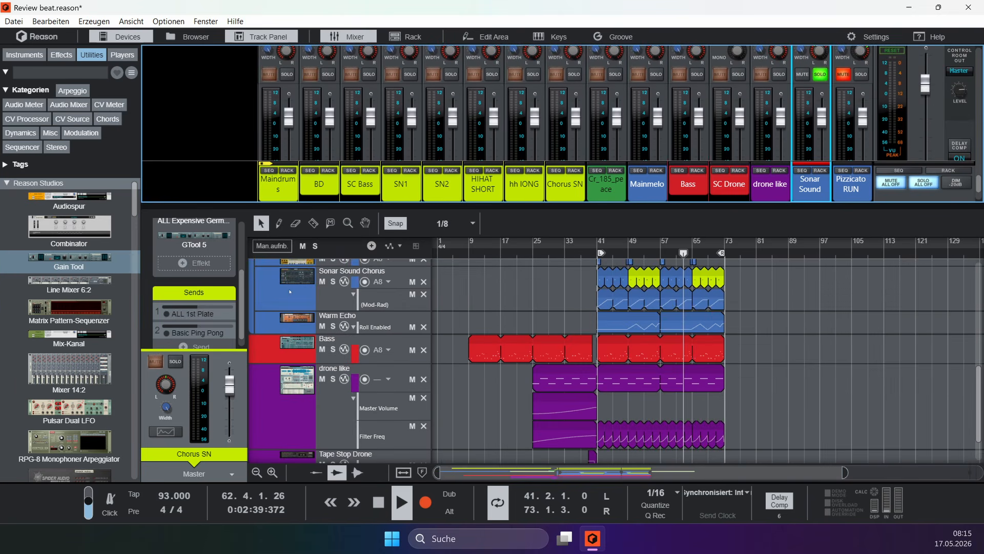
pyautogui.click(299, 277)
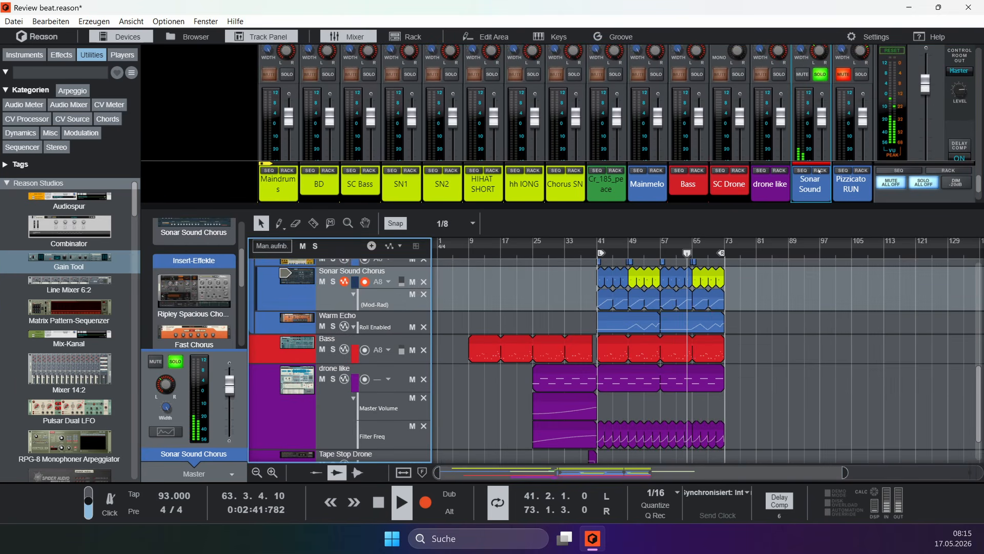
pyautogui.click(819, 171)
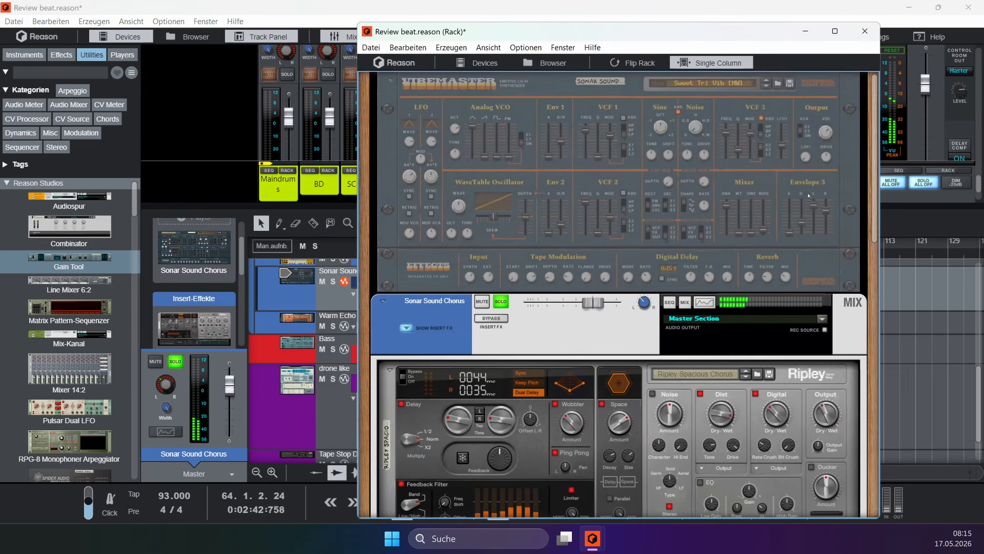
# Step: Insert a Gain Tool after The Echo on the Sonar Sound Chorus channel, set its gain to -2.1 dB and close the rack
pyautogui.scroll(-15, 725, 268)
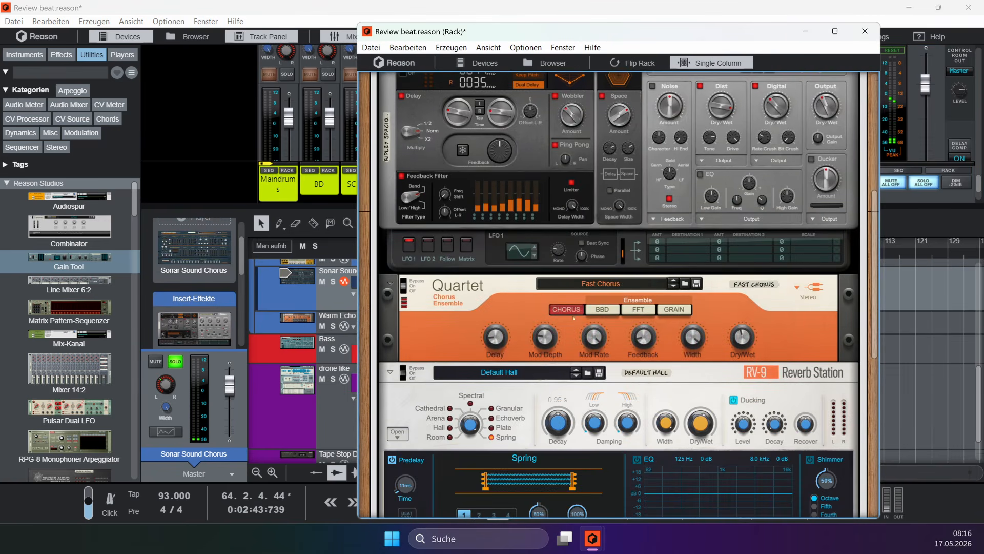
pyautogui.scroll(-3, 632, 314)
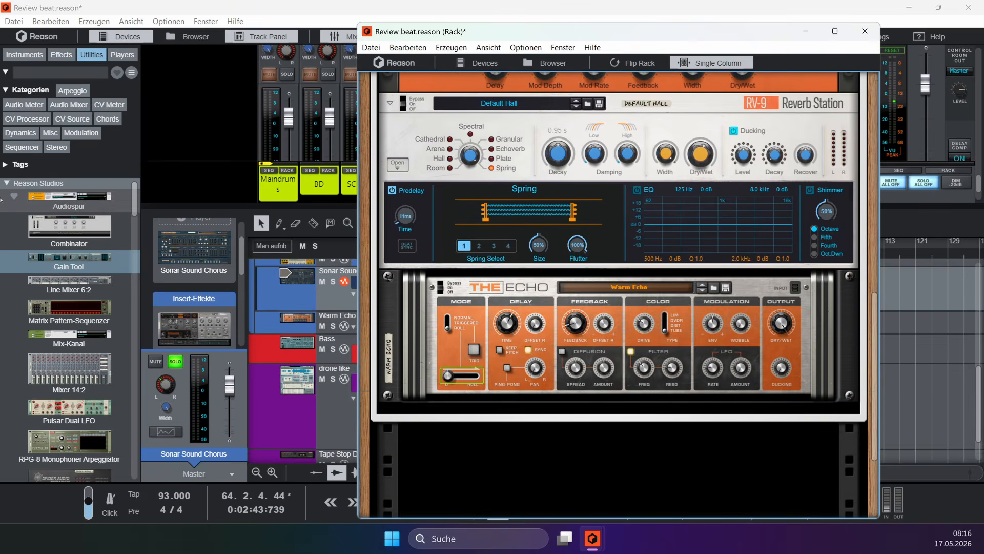
pyautogui.moveTo(69, 256); pyautogui.dragTo(780, 394)
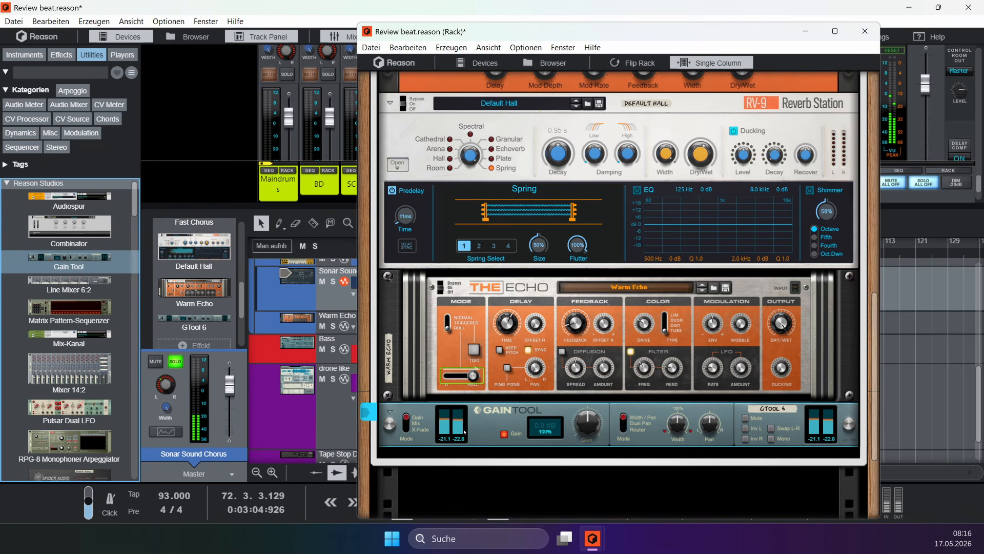
pyautogui.press('space')
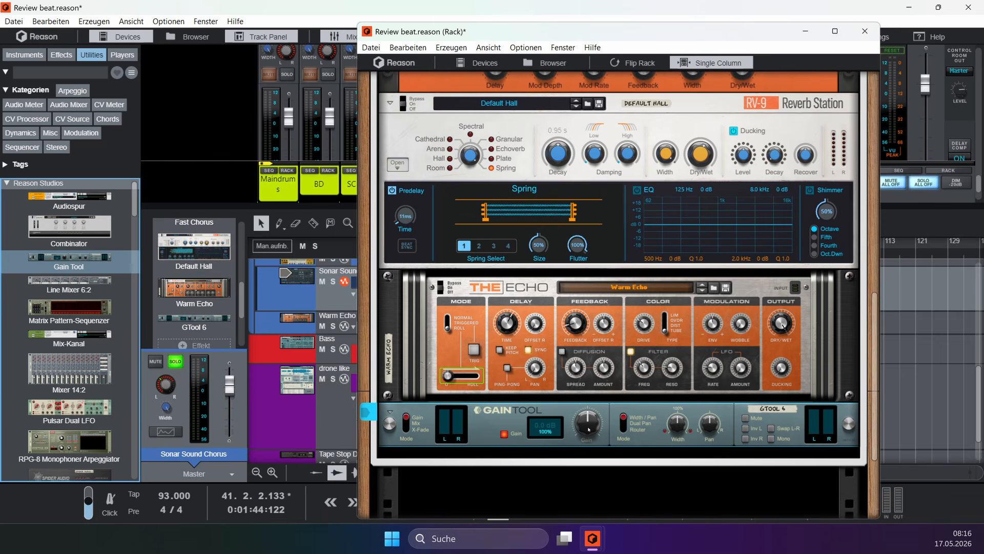
pyautogui.moveTo(588, 430); pyautogui.dragTo(590, 431)
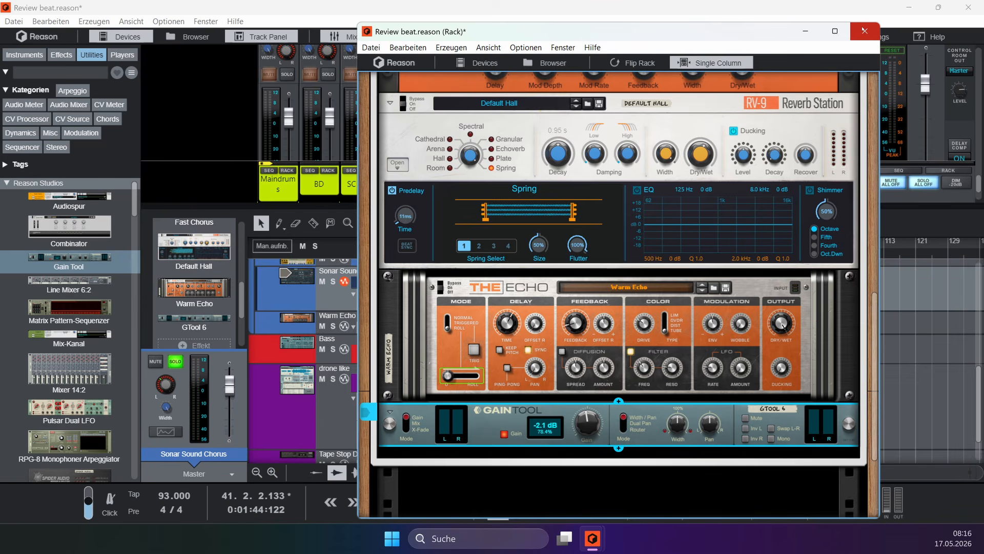
pyautogui.click(865, 31)
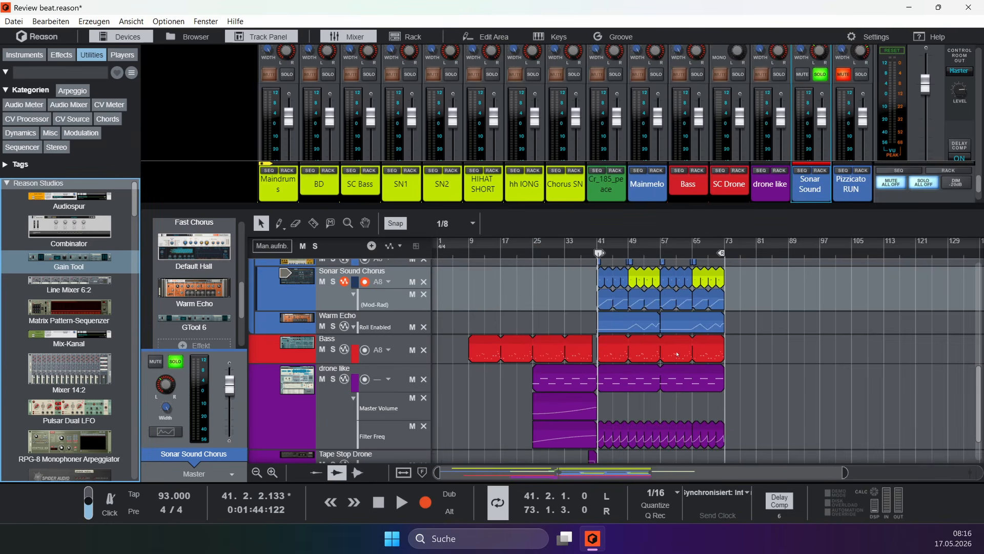
# Step: Solo the Pizzicato RUN channel and insert a Gain Tool after its second RV-9 Reverb Station in the rack
pyautogui.click(858, 76)
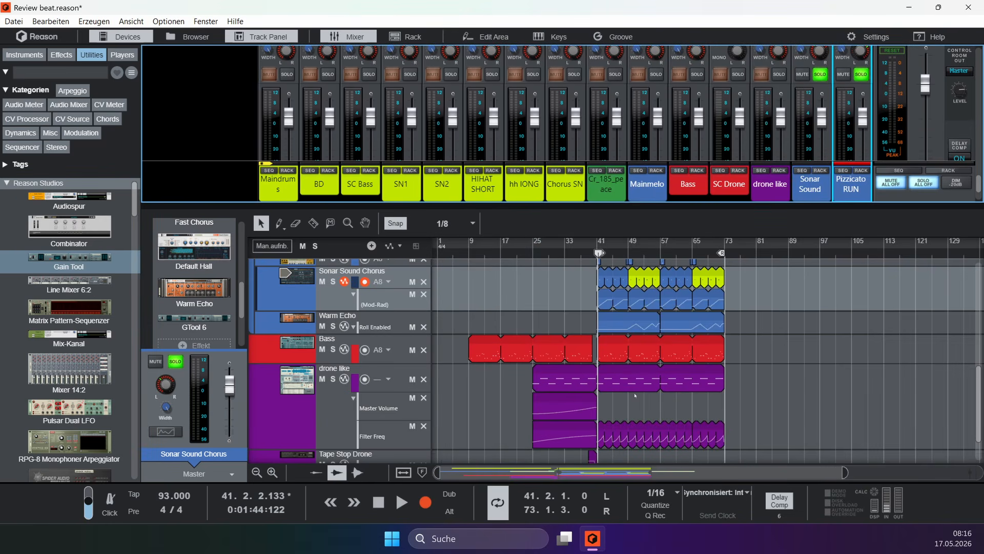
pyautogui.scroll(6, 635, 395)
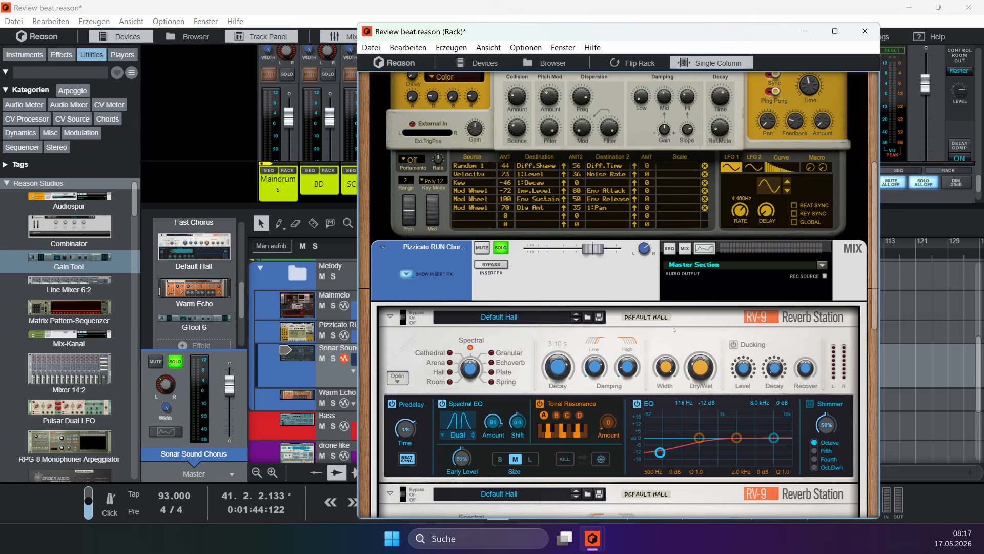
pyautogui.scroll(-3, 675, 331)
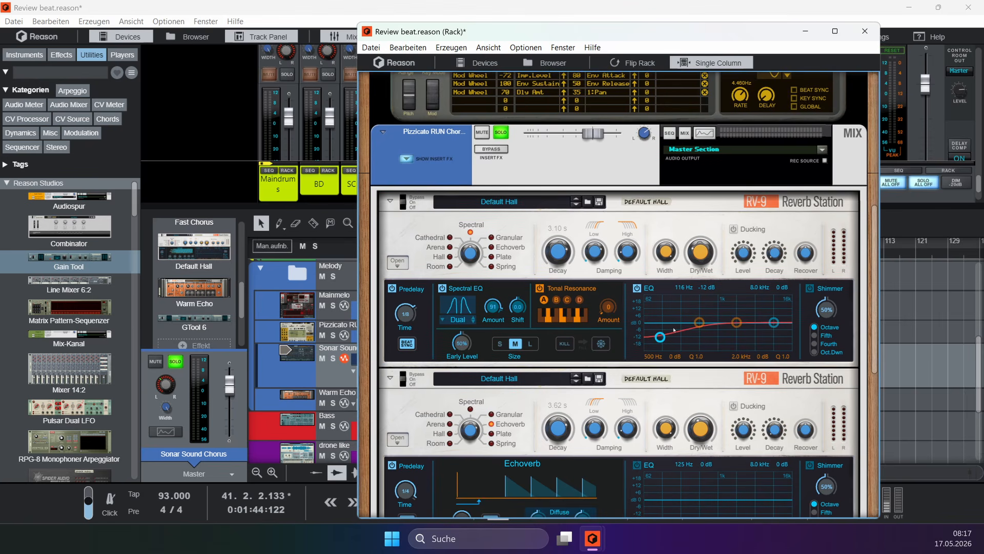
pyautogui.scroll(-2, 674, 330)
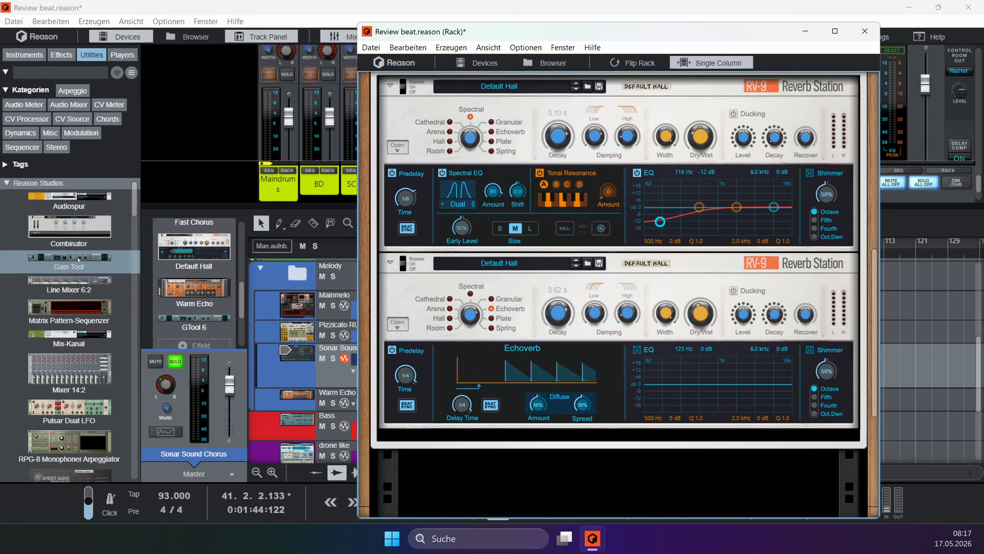
pyautogui.moveTo(78, 260); pyautogui.dragTo(749, 434)
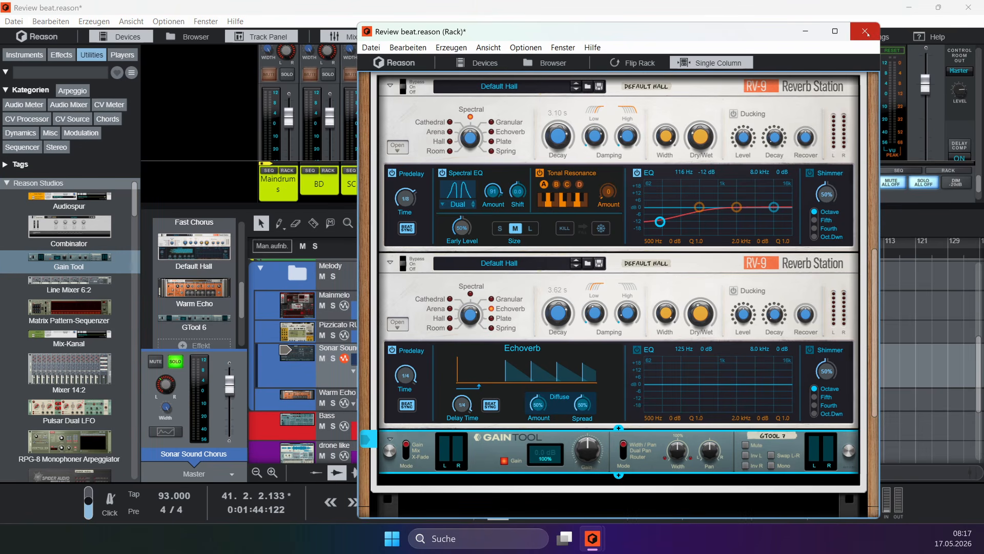
# Step: Play back the Pizzicato RUN channel from the chorus and lower its Gain Tool's gain to about -12.9 dB
pyautogui.moveTo(765, 37); pyautogui.dragTo(446, 36)
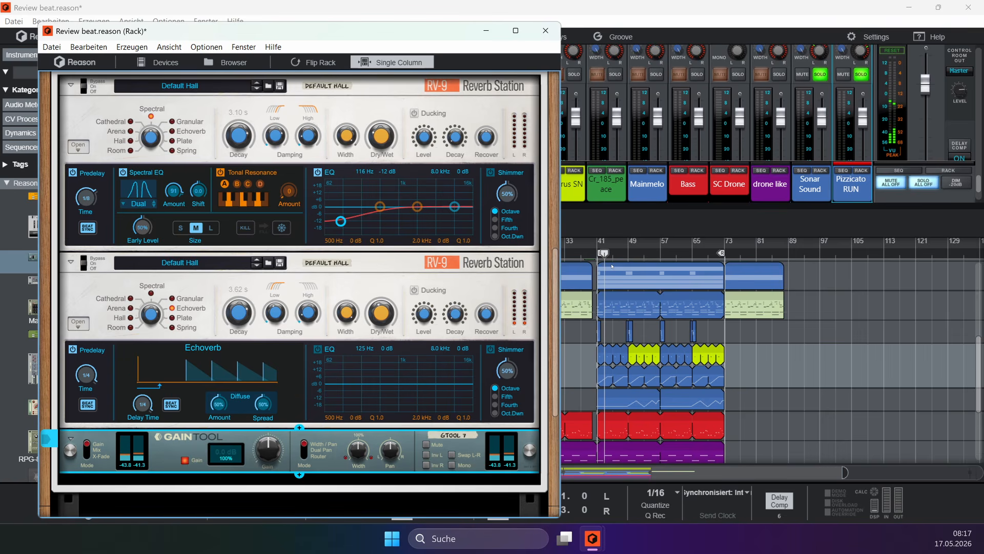
pyautogui.click(618, 254)
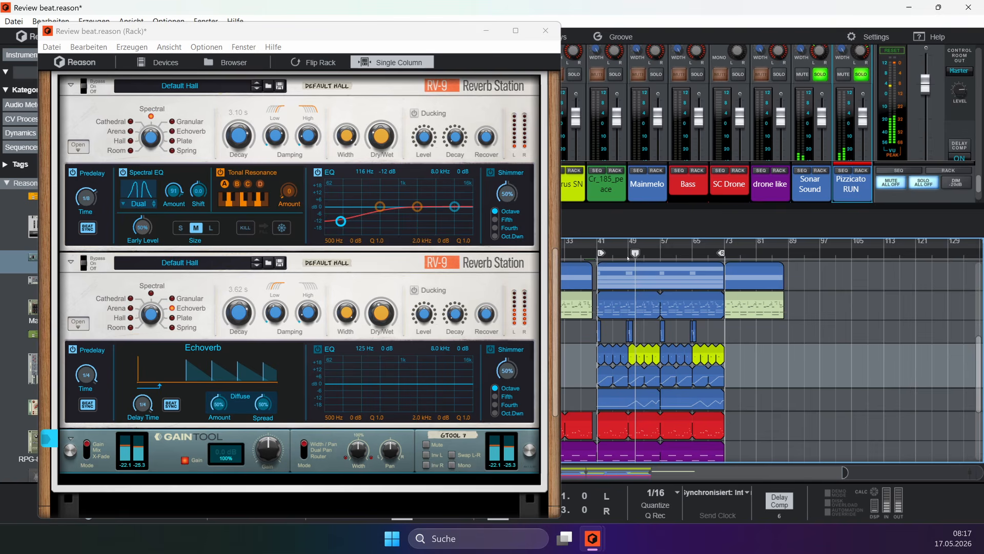
pyautogui.moveTo(637, 253); pyautogui.dragTo(652, 255)
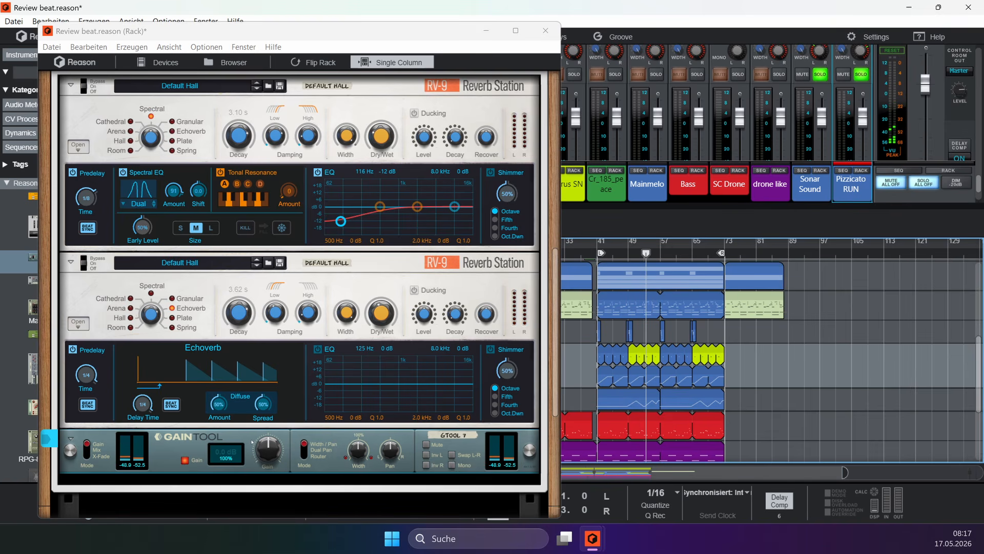
pyautogui.moveTo(256, 444); pyautogui.dragTo(270, 460)
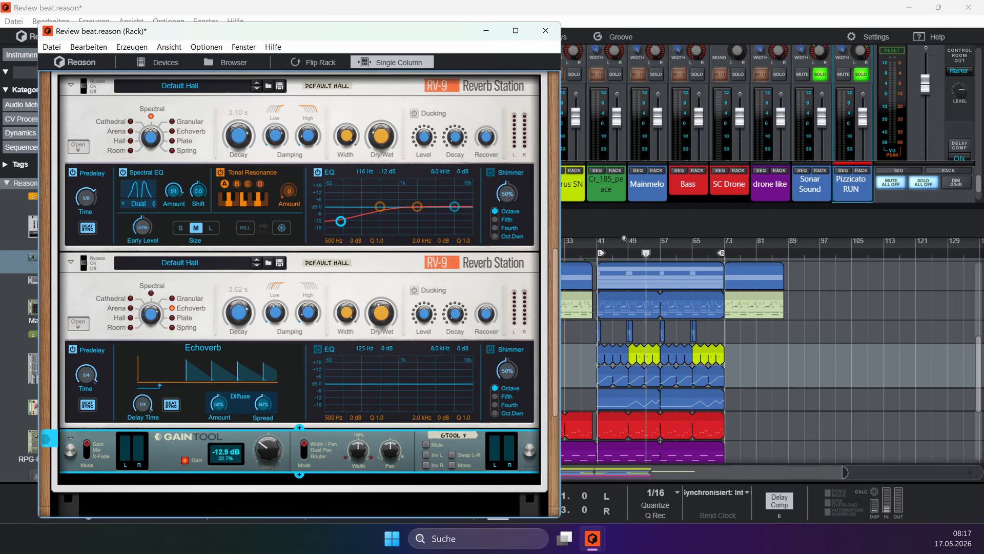
pyautogui.click(584, 254)
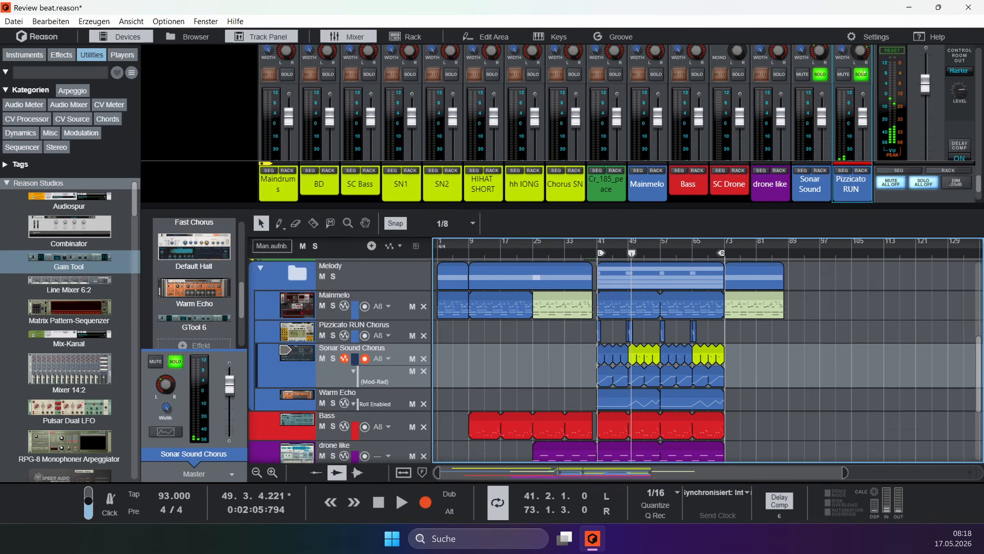
# Step: Turn off the solo on the Pizzicato RUN and Sonar Sound channels and clear all remaining mutes
pyautogui.click(865, 73)
pyautogui.click(821, 74)
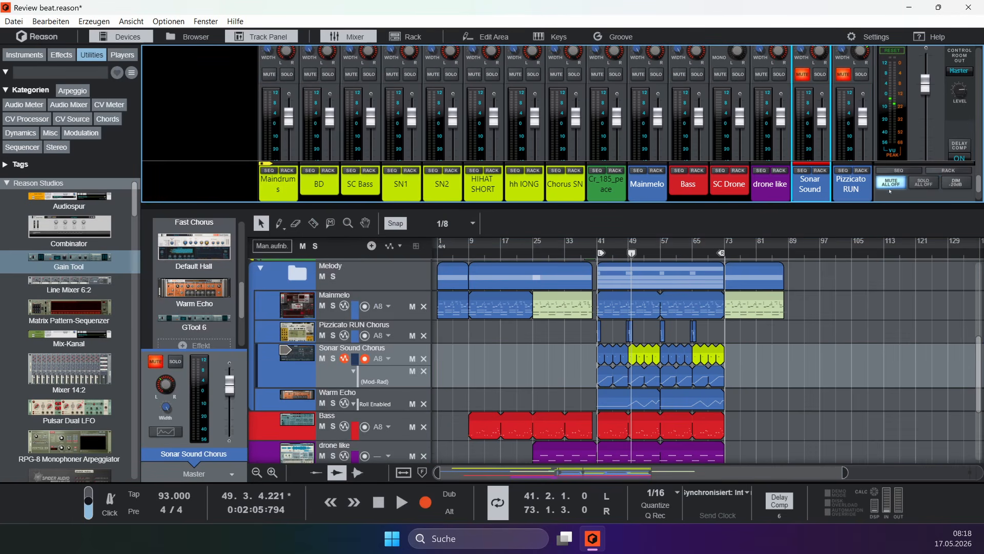
pyautogui.click(891, 182)
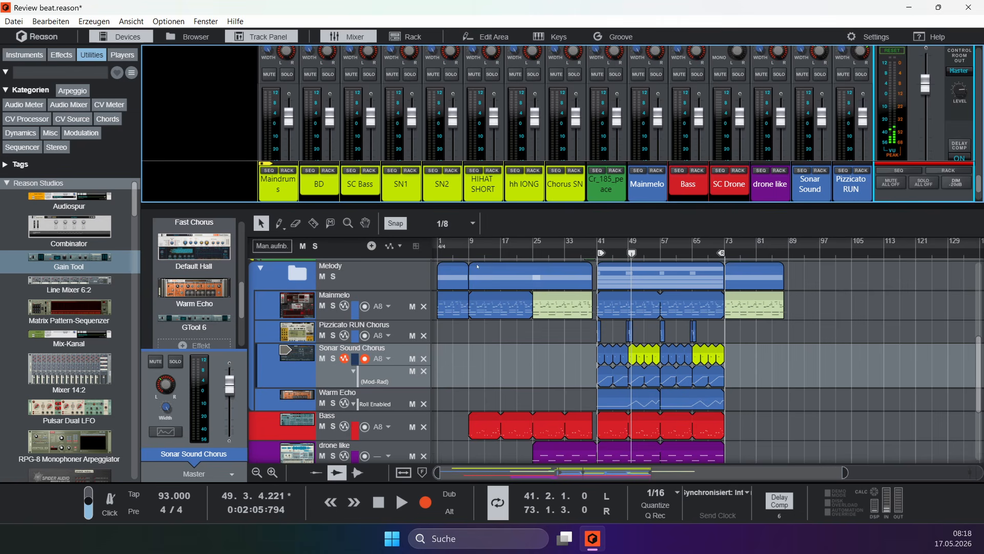
# Step: Extend the loop range to cover the whole arrangement from bar 1 to bar 89 and play it from the beginning
pyautogui.moveTo(453, 253); pyautogui.dragTo(437, 252)
pyautogui.moveTo(600, 253); pyautogui.dragTo(440, 253)
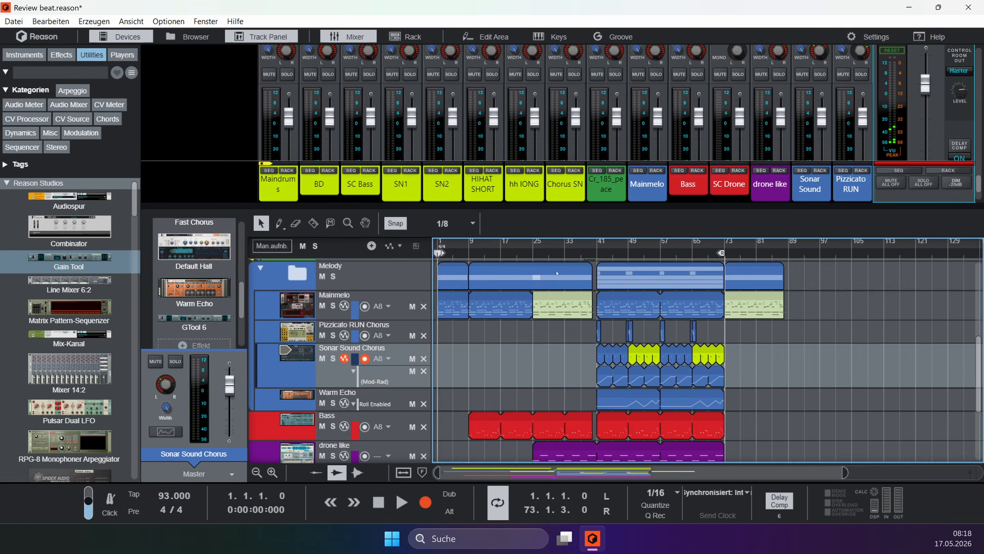
pyautogui.press('space')
pyautogui.moveTo(721, 254); pyautogui.dragTo(785, 254)
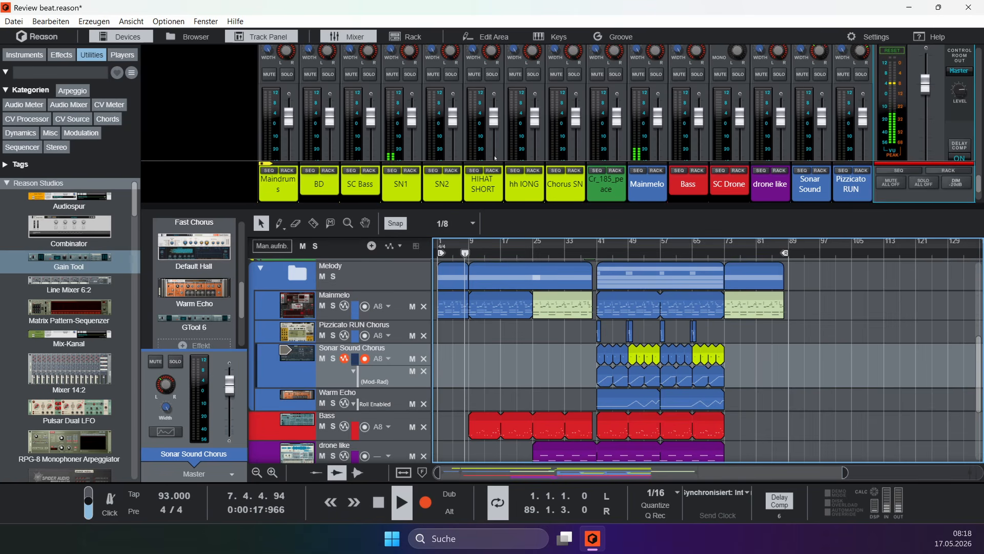
# Step: Lower the HIHAT SHORT channel's input gain to about -7.43 dB during playback and return to the mixer's faders
pyautogui.click(492, 172)
pyautogui.scroll(-15, 492, 175)
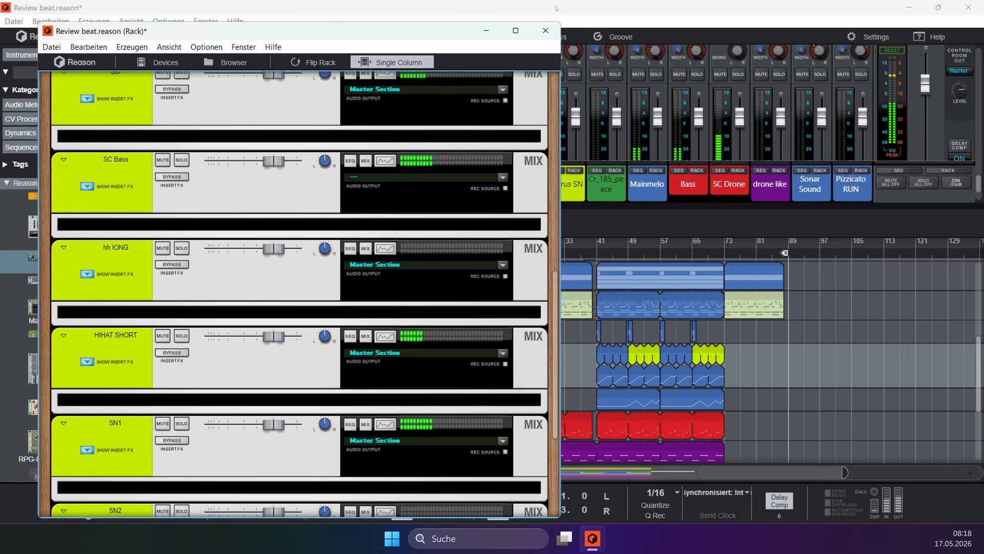
pyautogui.click(535, 32)
pyautogui.scroll(10, 493, 96)
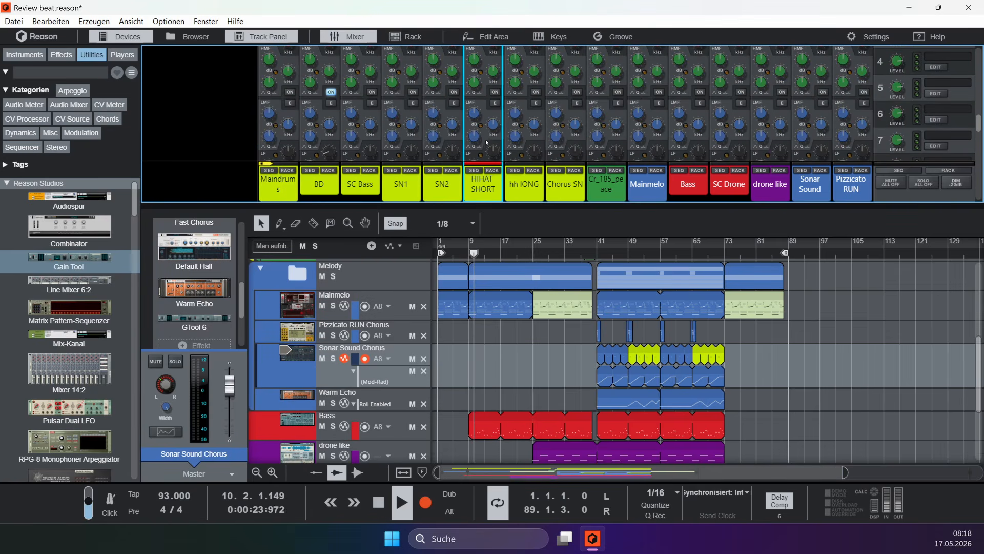
pyautogui.scroll(3, 493, 96)
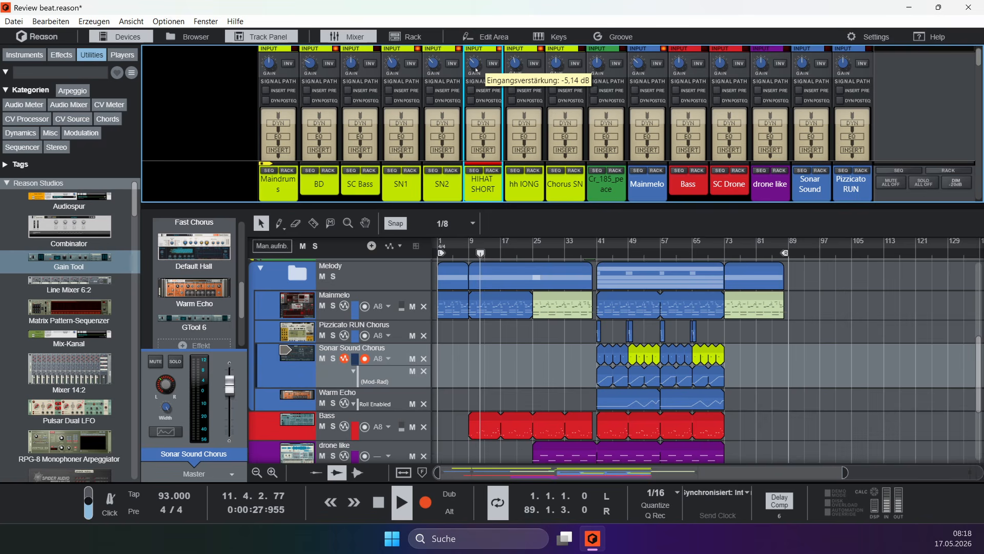
pyautogui.scroll(-3, 477, 70)
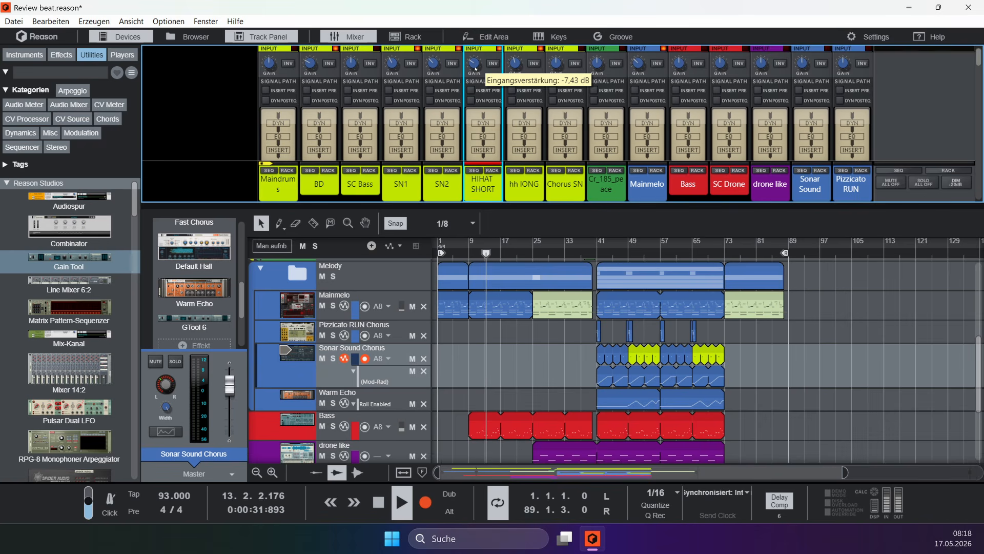
pyautogui.scroll(-5, 476, 69)
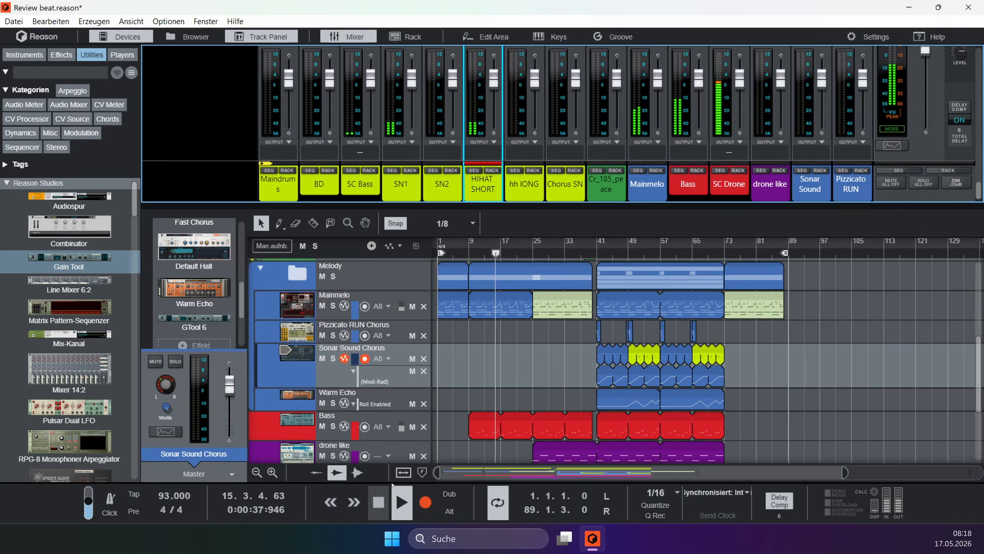
# Step: Enlarge the mixer area to show the full faders and continue playback from about bar 33
pyautogui.moveTo(588, 204); pyautogui.dragTo(588, 308)
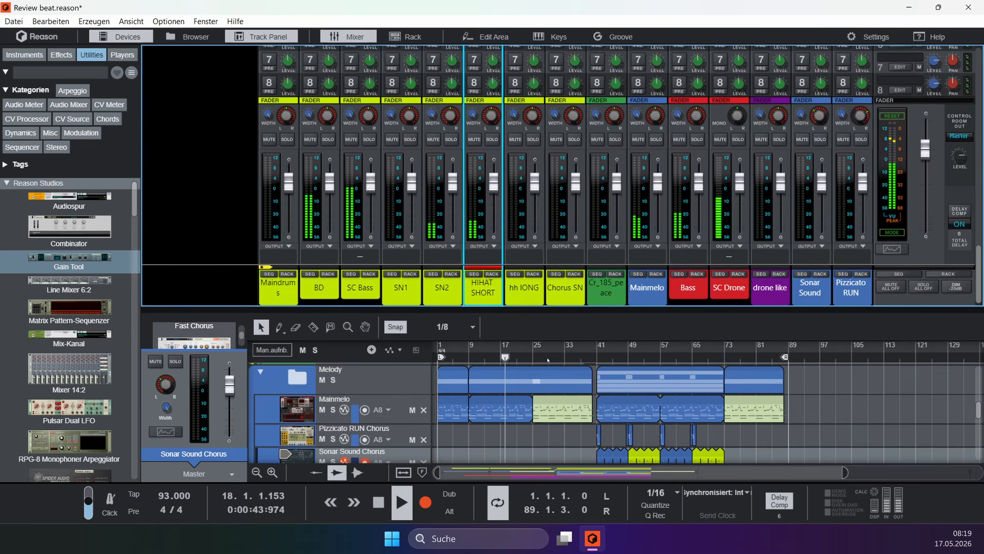
pyautogui.click(566, 350)
pyautogui.scroll(-5, 573, 451)
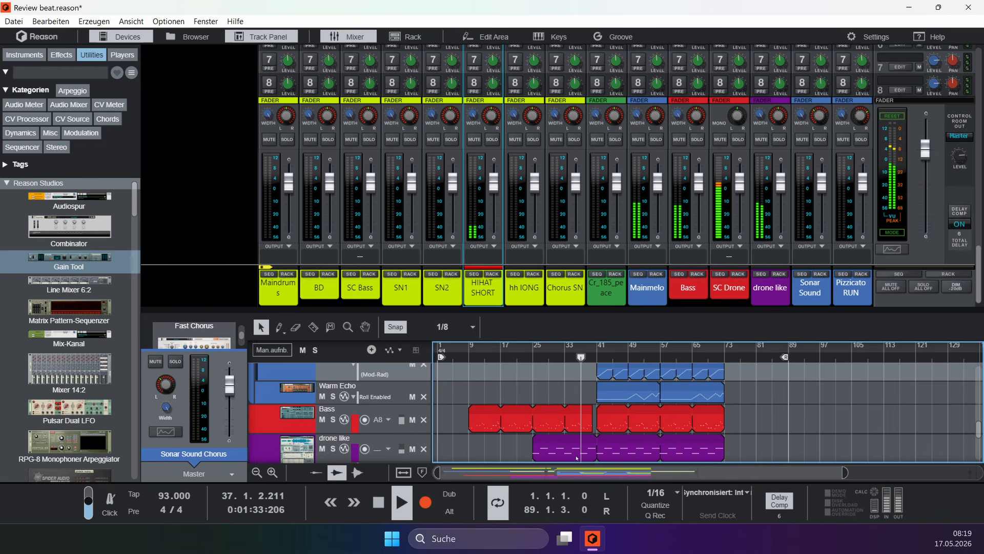
# Step: Show the drone like channel's devices in the rack and fine-tune its Sidechain Tool's ratio against the playback
pyautogui.click(781, 275)
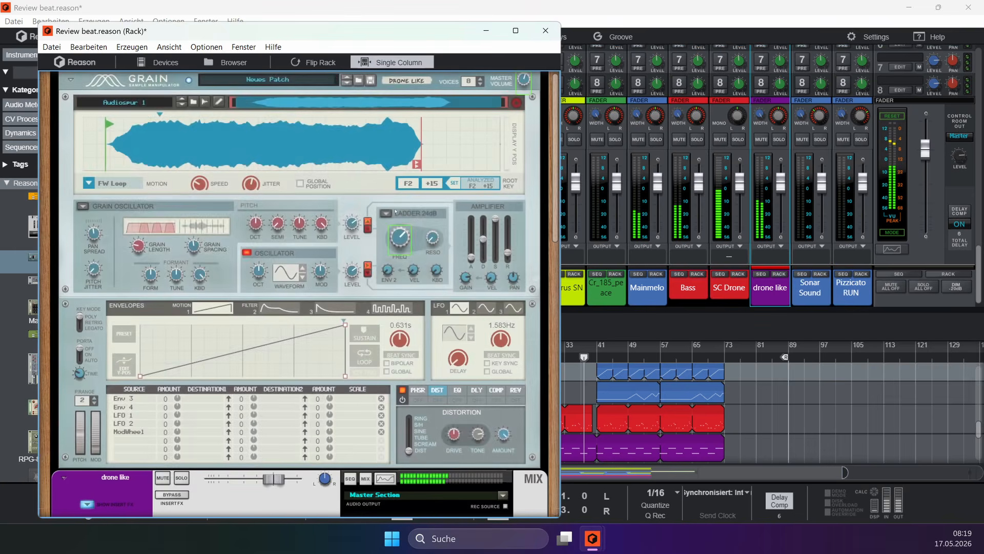
pyautogui.scroll(-10, 381, 324)
pyautogui.scroll(-3, 381, 324)
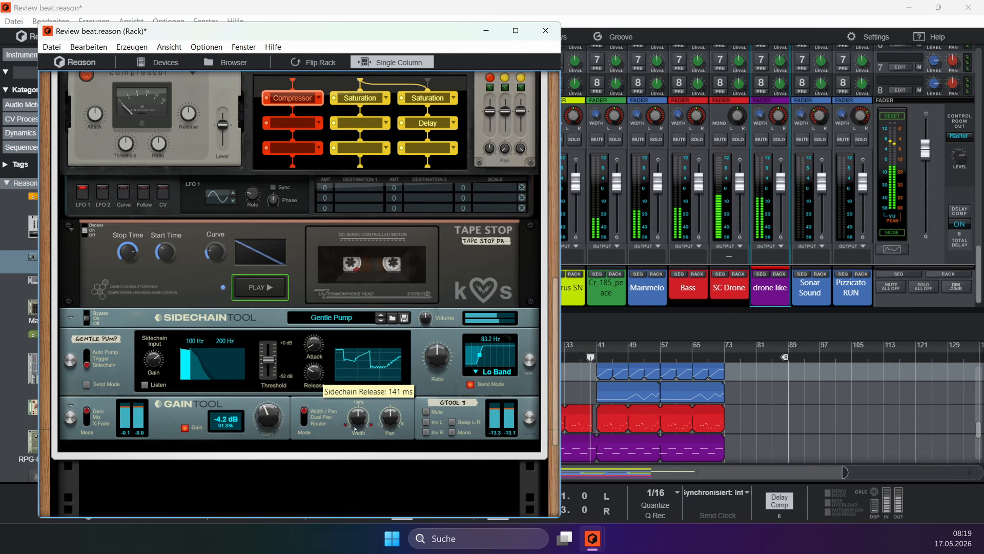
pyautogui.click(310, 351)
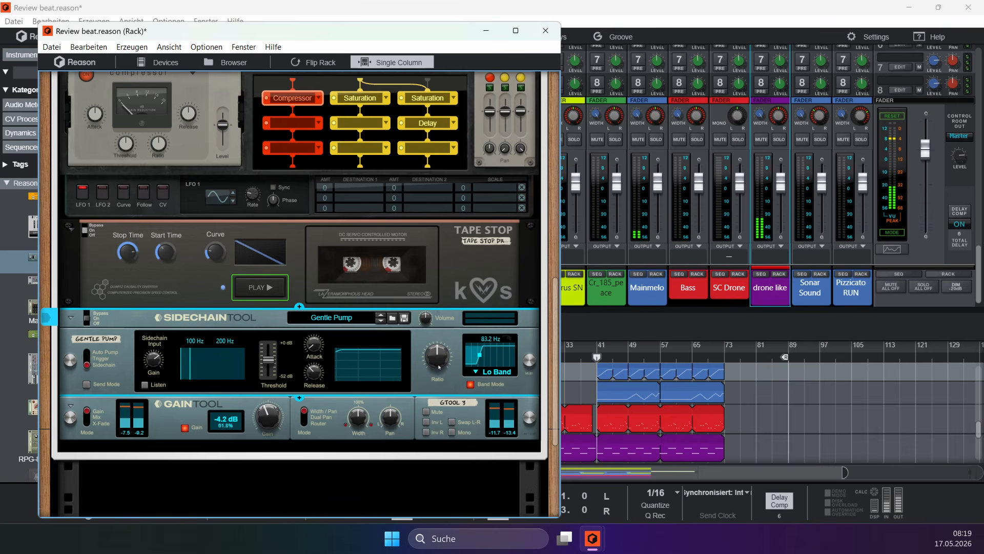
pyautogui.moveTo(439, 369); pyautogui.dragTo(439, 362)
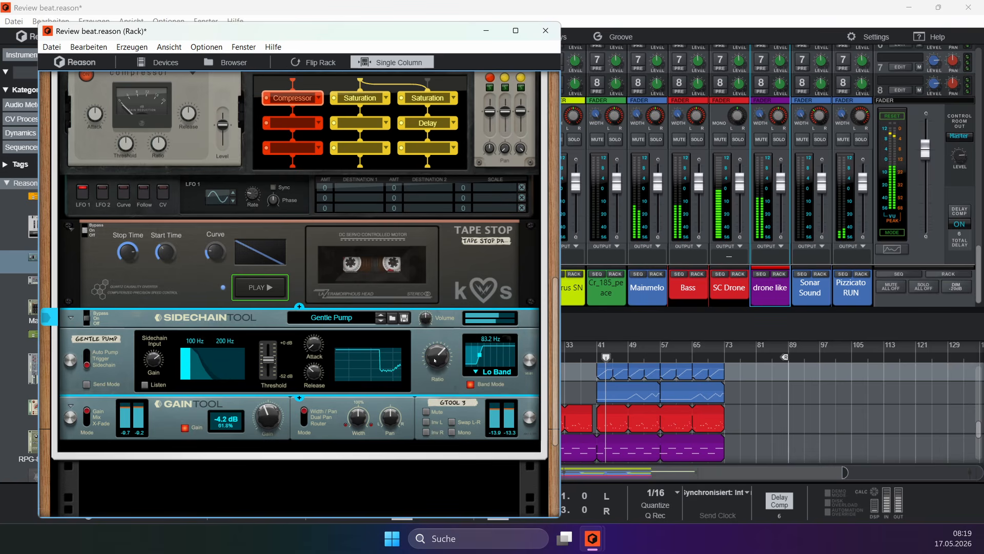
pyautogui.moveTo(315, 376)
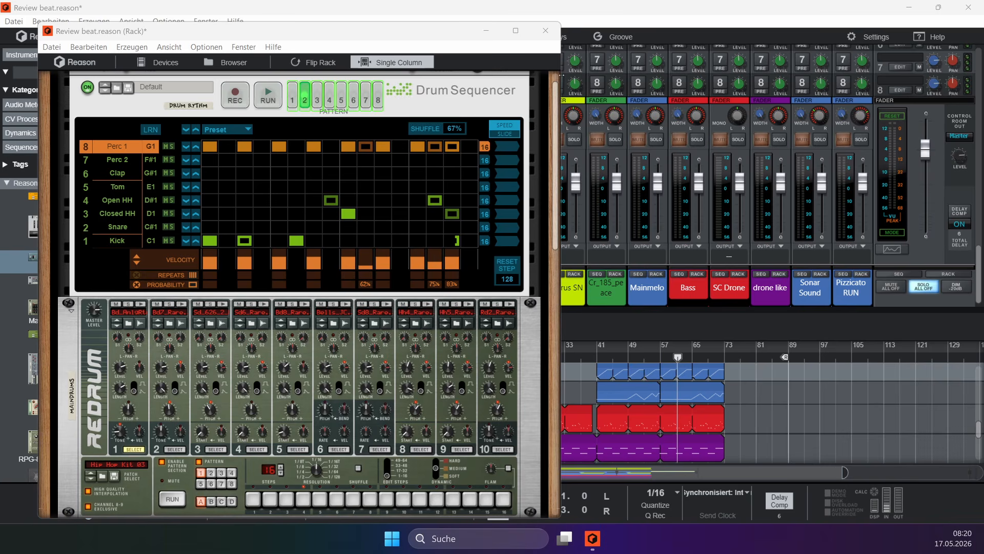
# Step: Close the rack and search the effect devices for "tape"
pyautogui.click(546, 30)
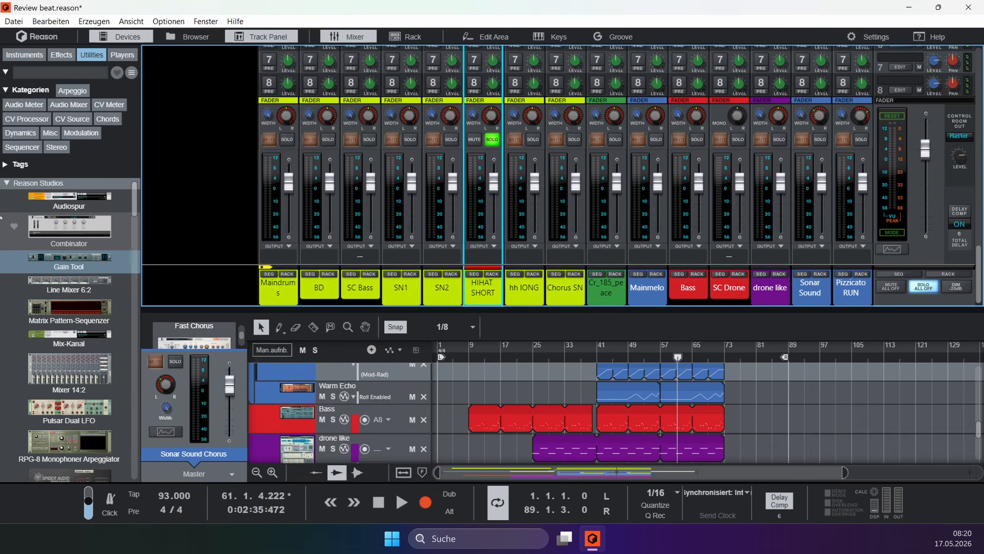
pyautogui.click(54, 69)
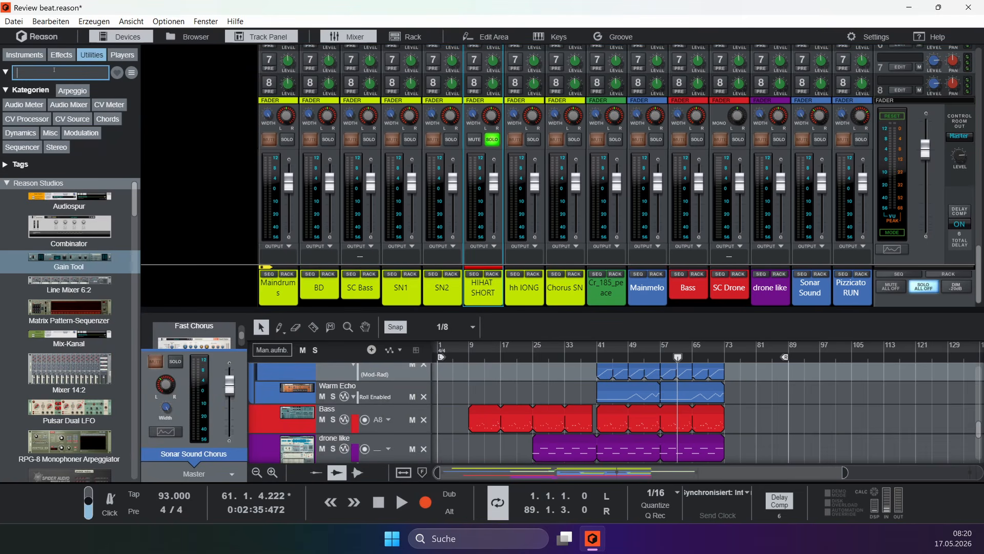
pyautogui.write('tape')
pyautogui.click(62, 54)
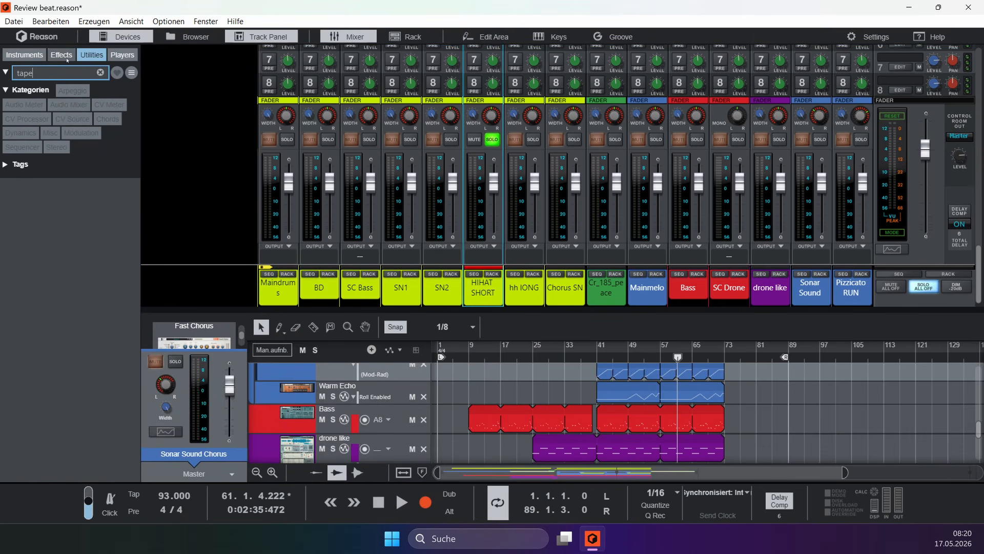
# Step: Select the hh lONG and HIHAT SHORT channels and route them to a new output bus named HATS
pyautogui.hotkey('alt', 'Tab')
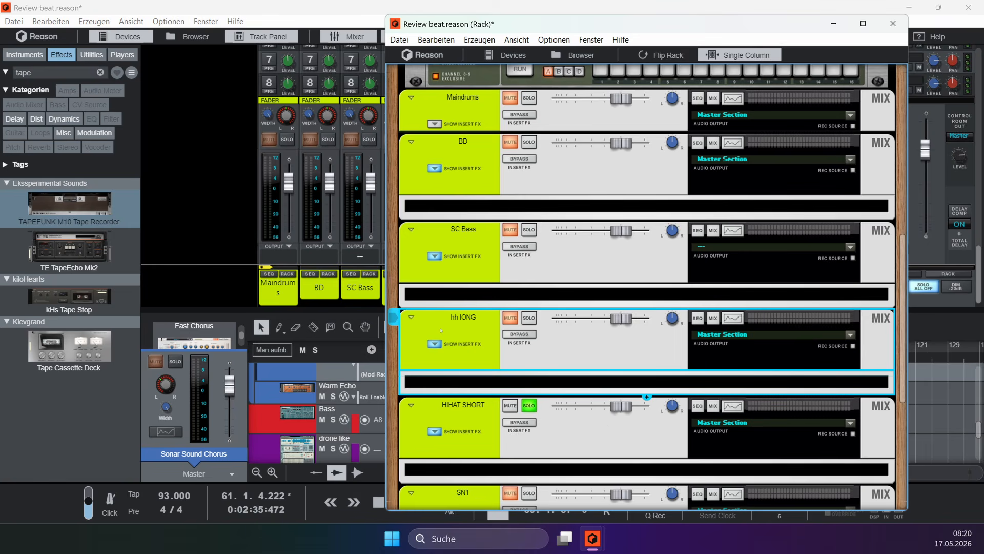
pyautogui.keyDown('ctrl'); pyautogui.click(453, 436); pyautogui.keyUp('ctrl')
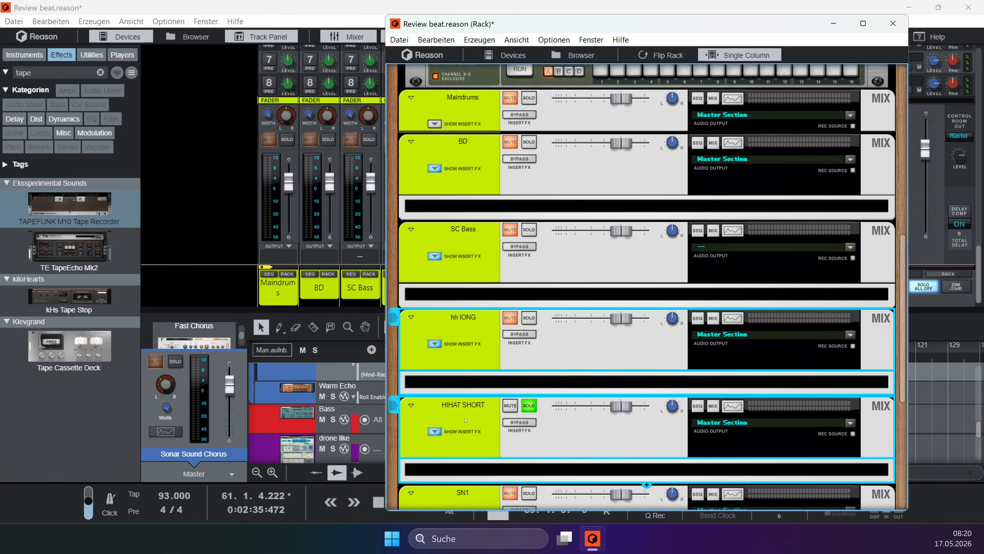
pyautogui.rightClick(475, 412)
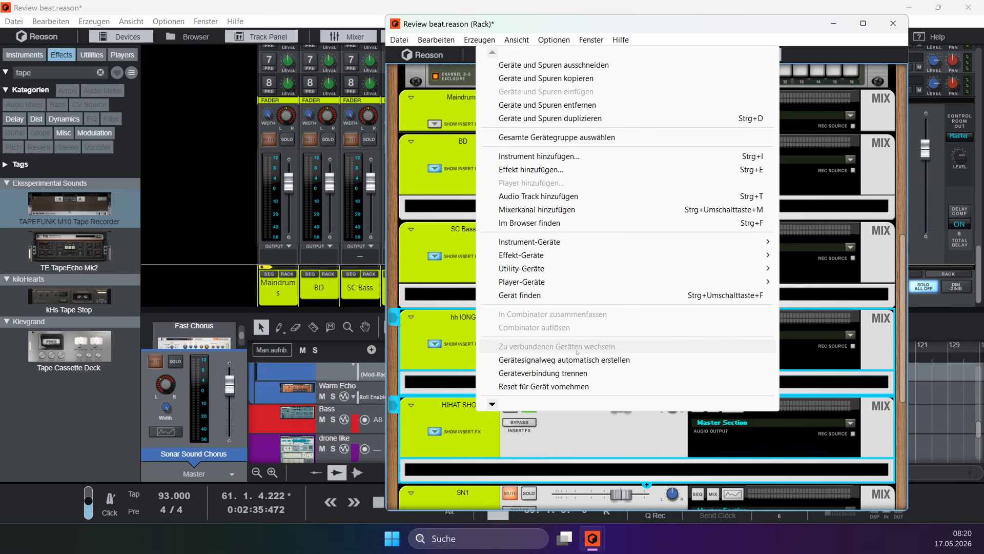
pyautogui.moveTo(576, 279)
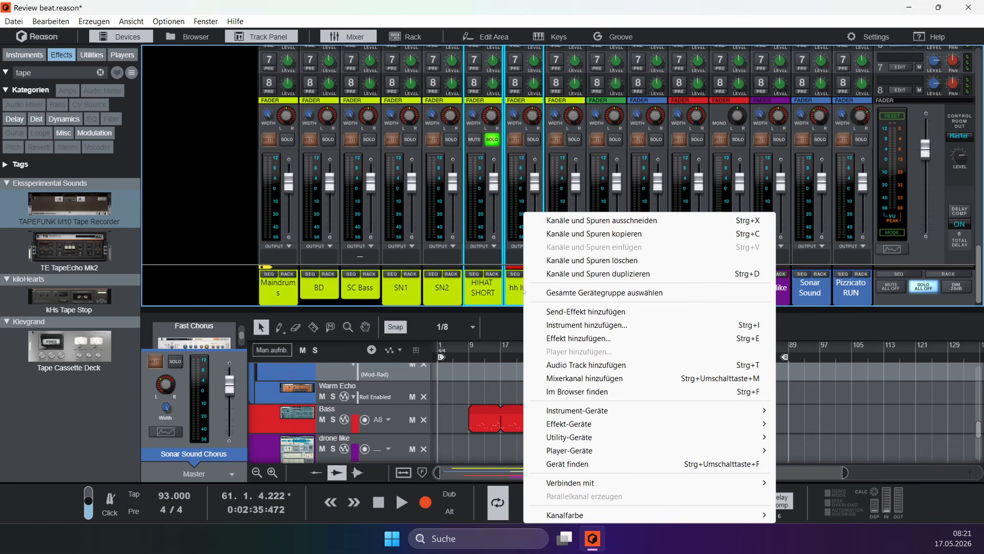
pyautogui.moveTo(584, 486)
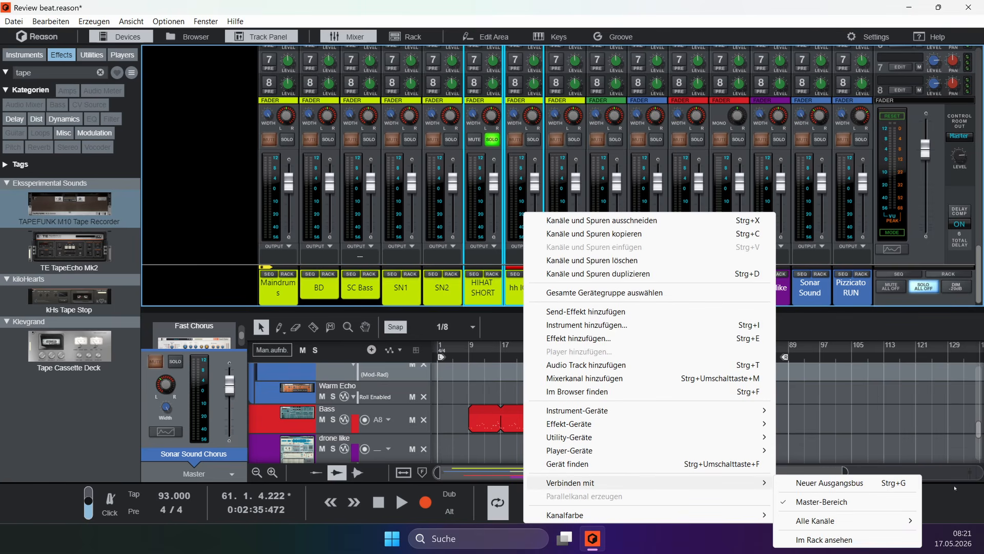
pyautogui.click(831, 482)
pyautogui.write('HATS')
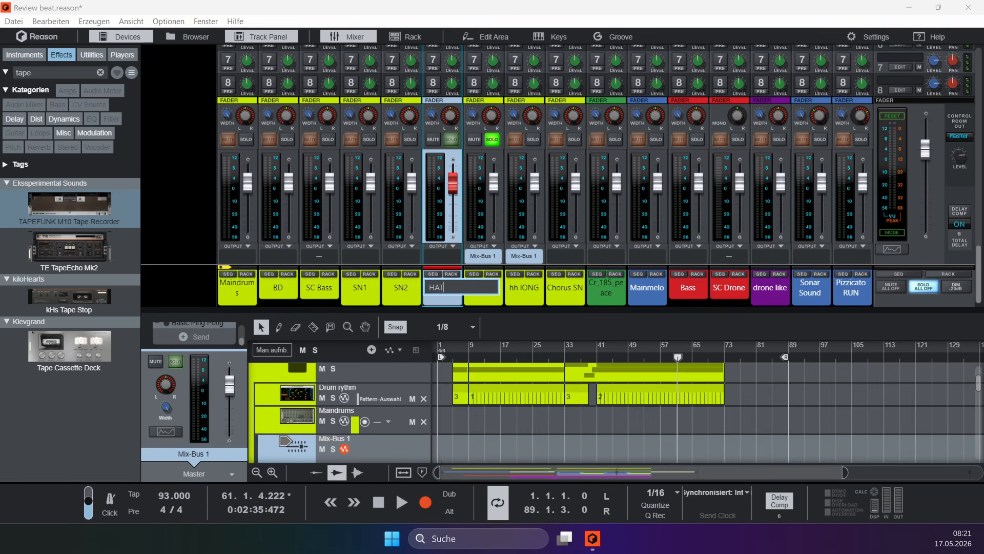
pyautogui.press('Return')
# Step: Set the HATS bus's channel colour to Lindgrün and place the bus directly after the Chorus SN channel
pyautogui.rightClick(452, 289)
pyautogui.moveTo(564, 496)
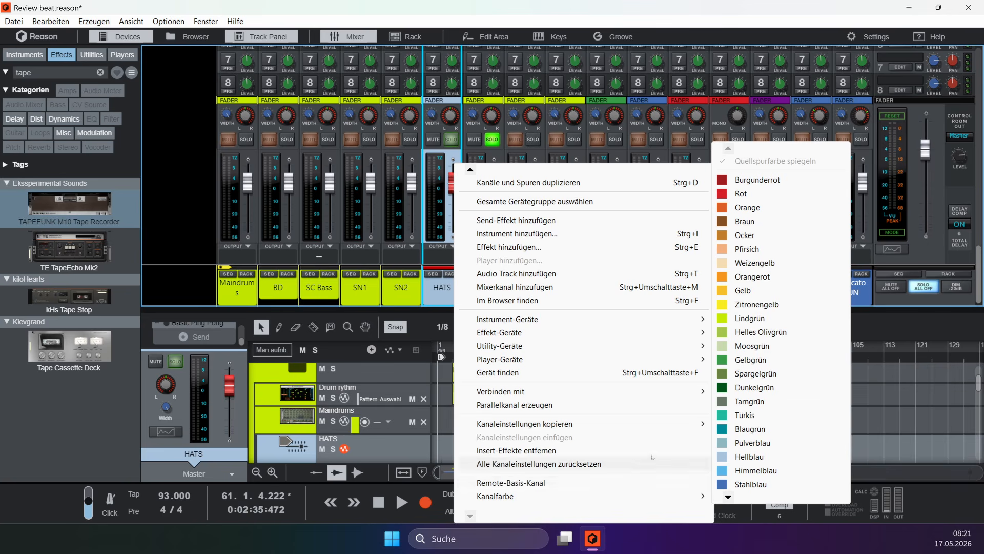
pyautogui.click(777, 323)
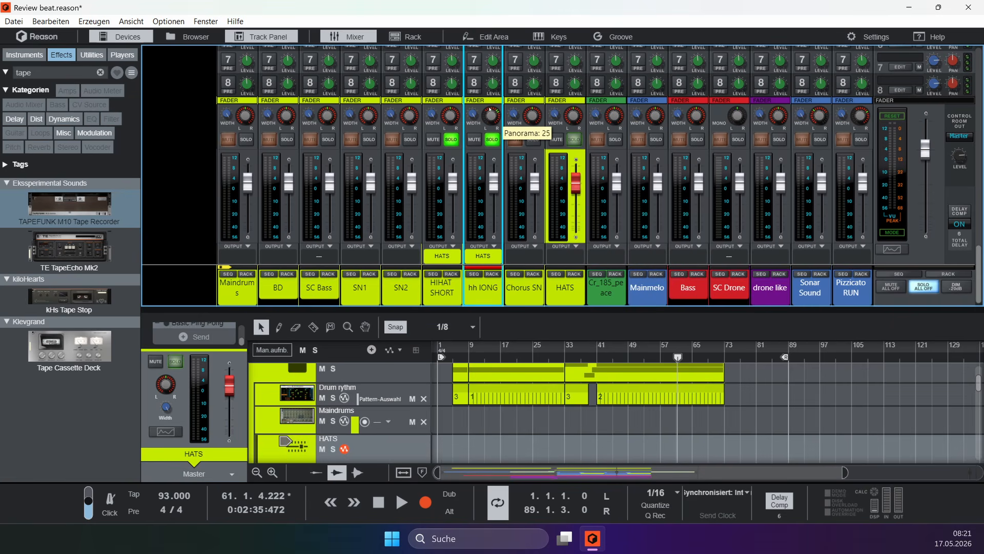
# Step: Adjust the panning of the hh lONG and HIHAT SHORT channels and start playback of the soloed hats
pyautogui.moveTo(492, 109)
pyautogui.mouseDown()
pyautogui.moveTo(451, 119)
pyautogui.moveTo(497, 125)
pyautogui.mouseUp()
pyautogui.click(453, 130)
pyautogui.press('space')
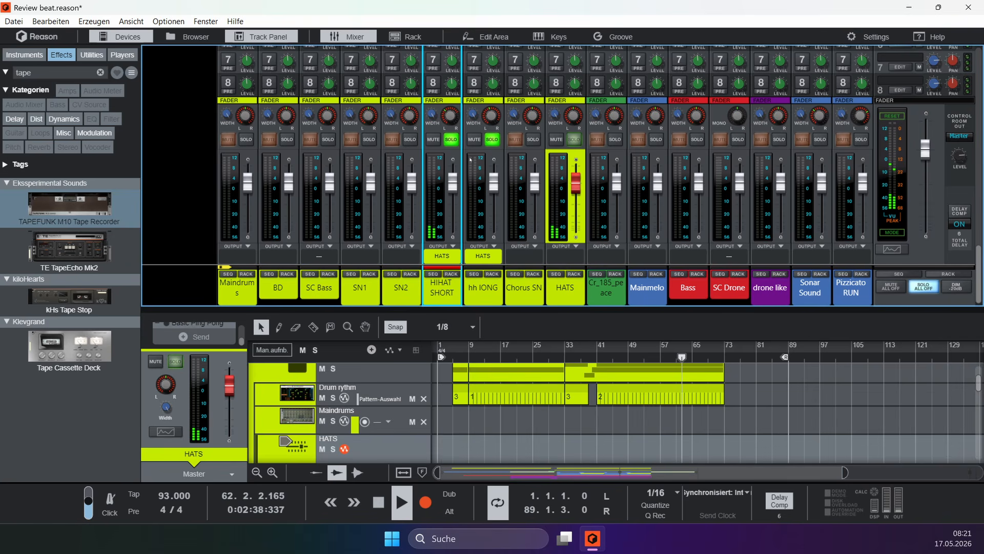
# Step: Insert a TAPEFUNK M10 Tape Recorder as an effect on the HATS bus and open the bus's Spectrum EQ
pyautogui.click(574, 274)
pyautogui.moveTo(69, 204); pyautogui.dragTo(669, 139)
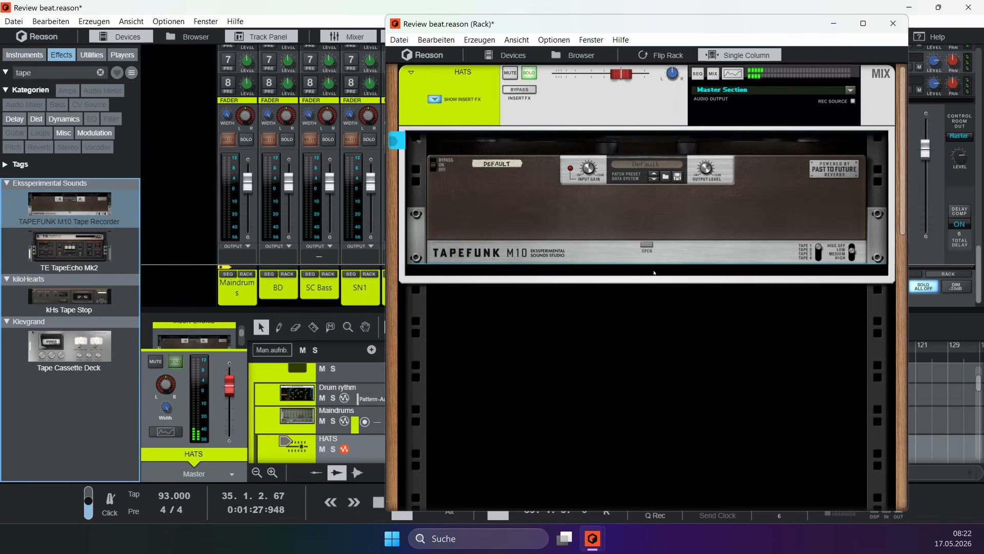
pyautogui.click(733, 74)
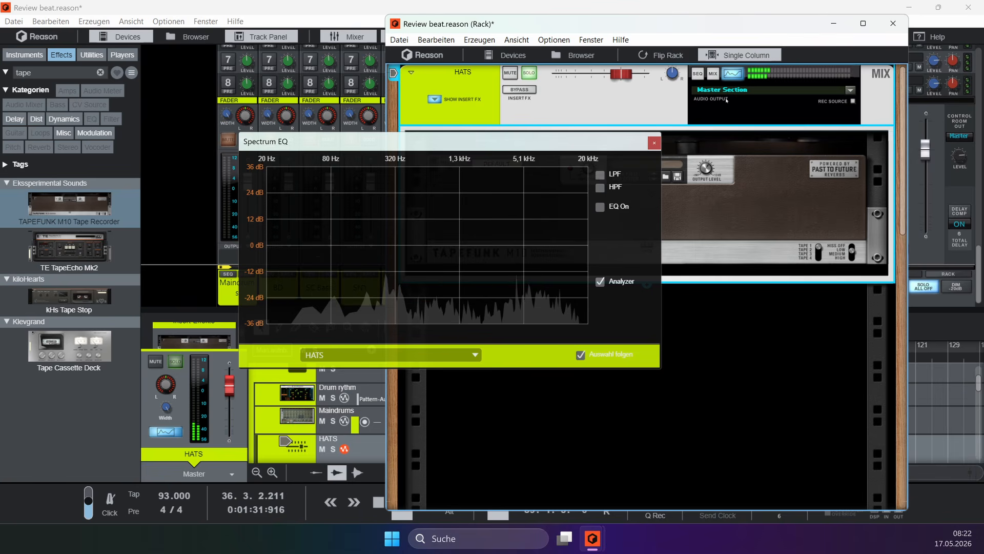
# Step: Compare the sound of the HATS bus with its insert effects bypassed and active, and stop playback
pyautogui.click(519, 90)
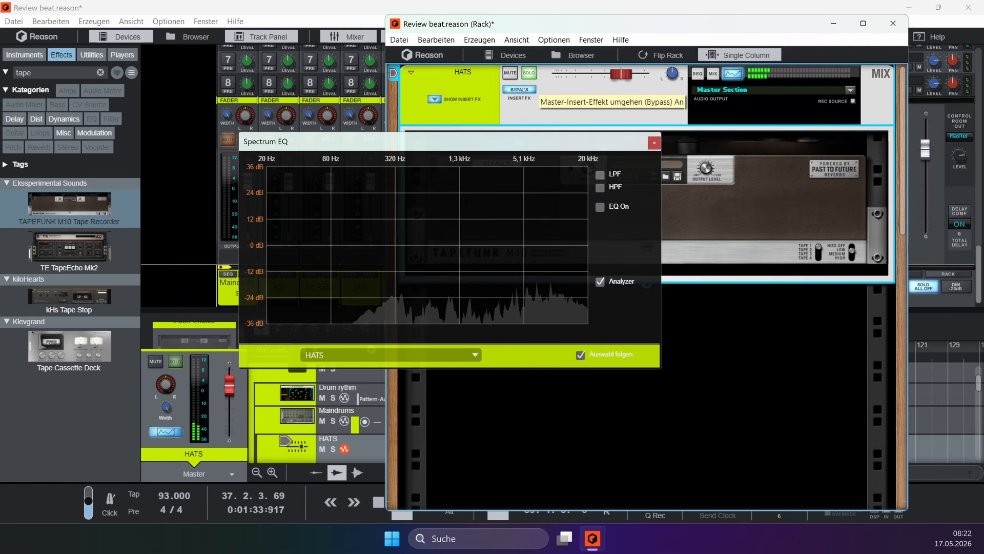
pyautogui.click(520, 89)
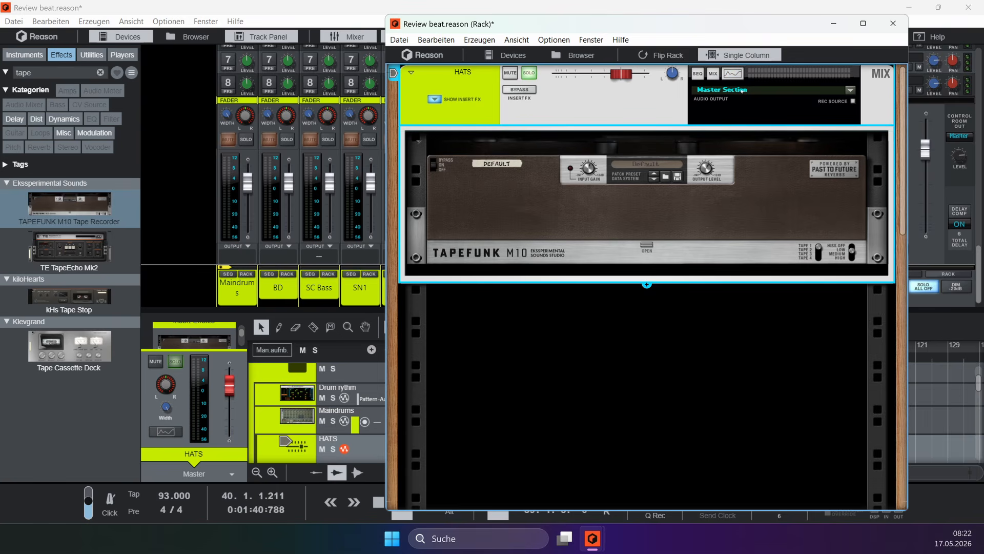
pyautogui.press('space')
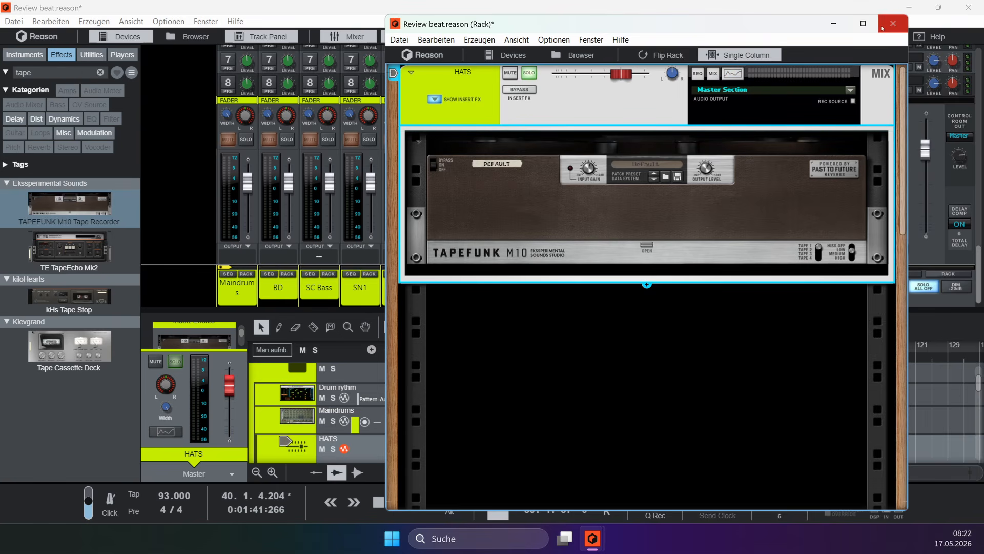
pyautogui.click(882, 27)
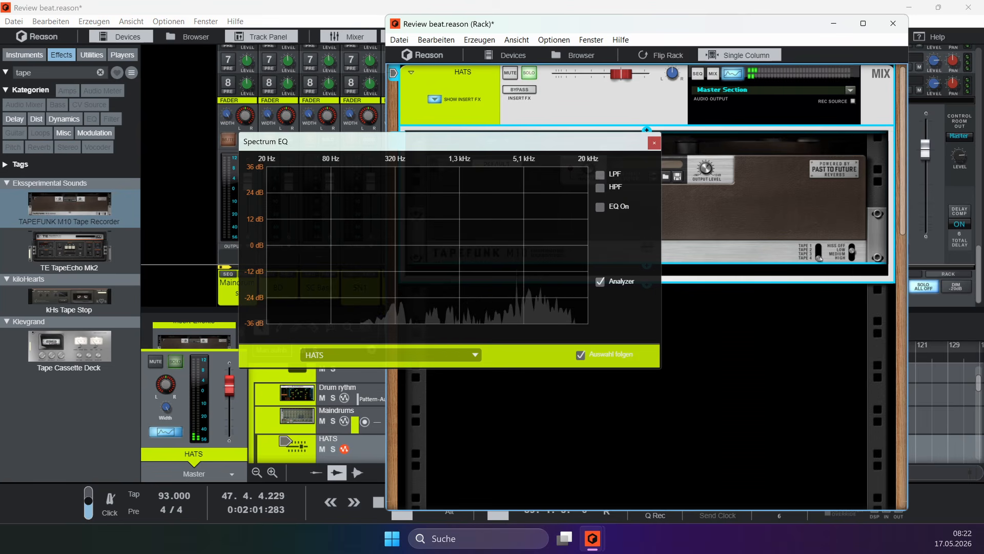
# Step: Set the TAPEFUNK M10's tape selector to tape 1, try its hiss switch, and close the HATS rack
pyautogui.moveTo(819, 258); pyautogui.dragTo(818, 257)
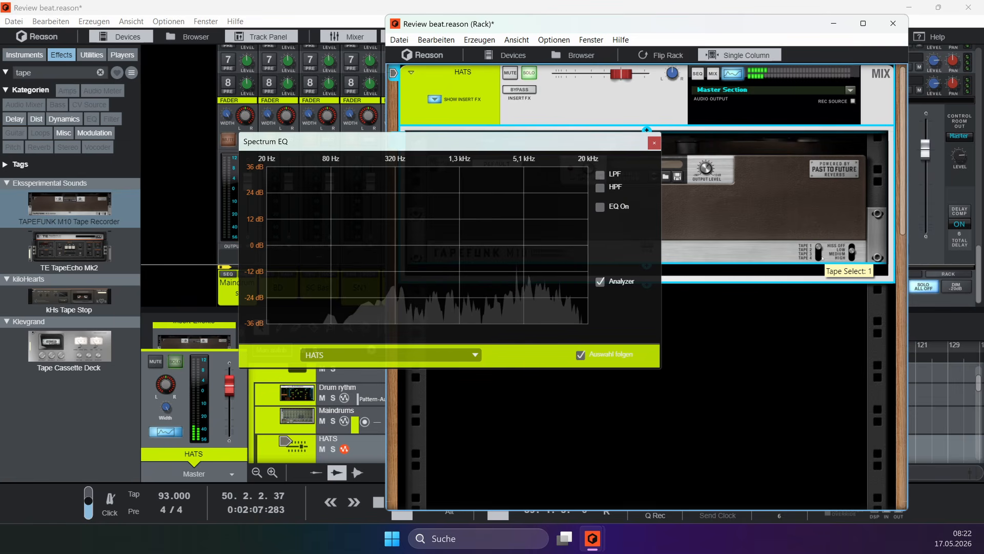
pyautogui.click(853, 256)
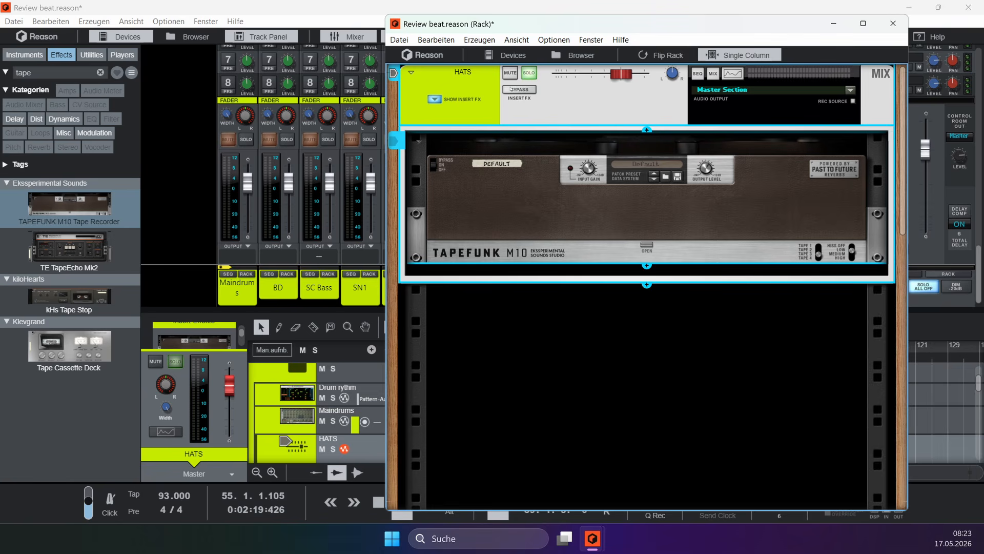
pyautogui.click(893, 23)
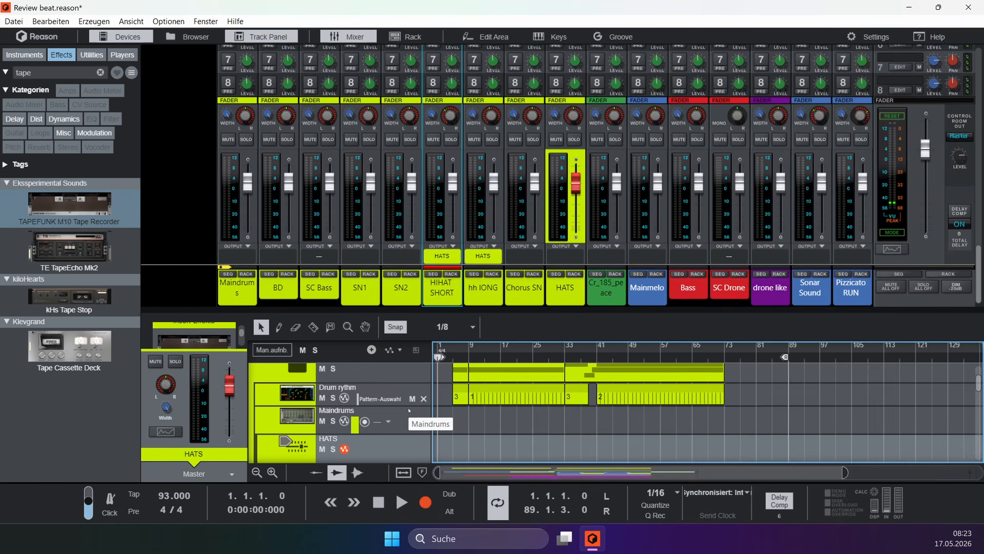
# Step: Play the full mix from about bar 35 and check the Bass, SC Drone, Mainmelo and Cr_185_peace channels
pyautogui.moveTo(558, 357); pyautogui.dragTo(563, 357)
pyautogui.press('space')
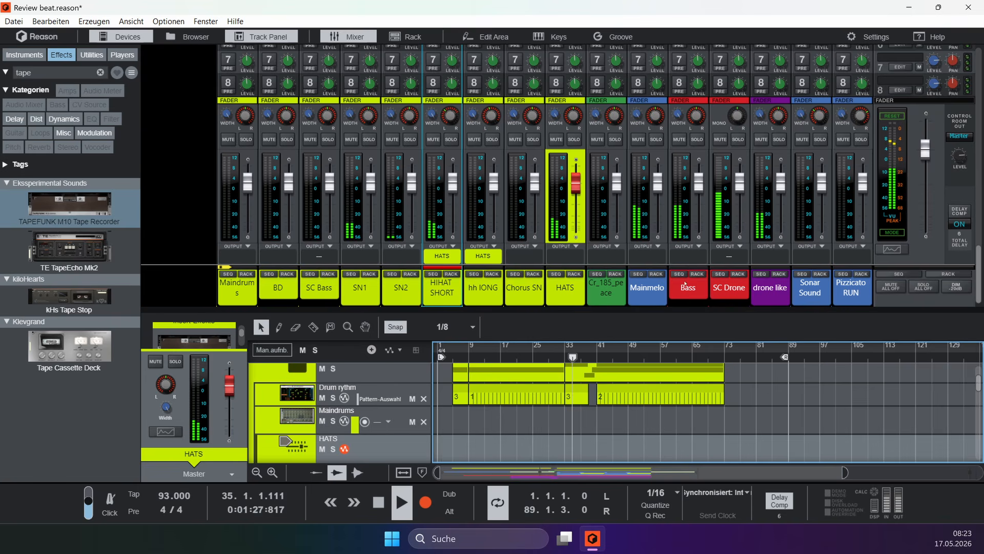
pyautogui.click(684, 297)
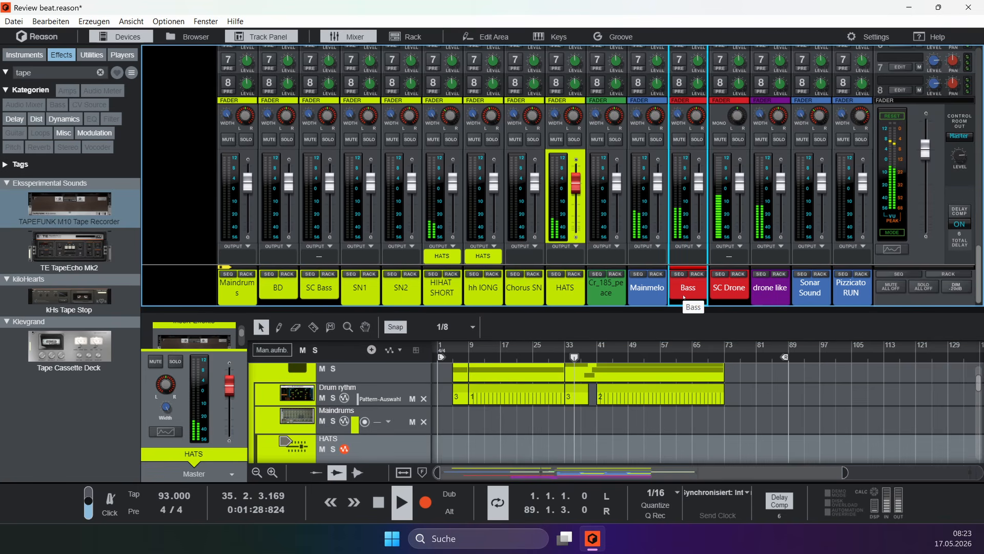
pyautogui.click(728, 298)
pyautogui.click(688, 298)
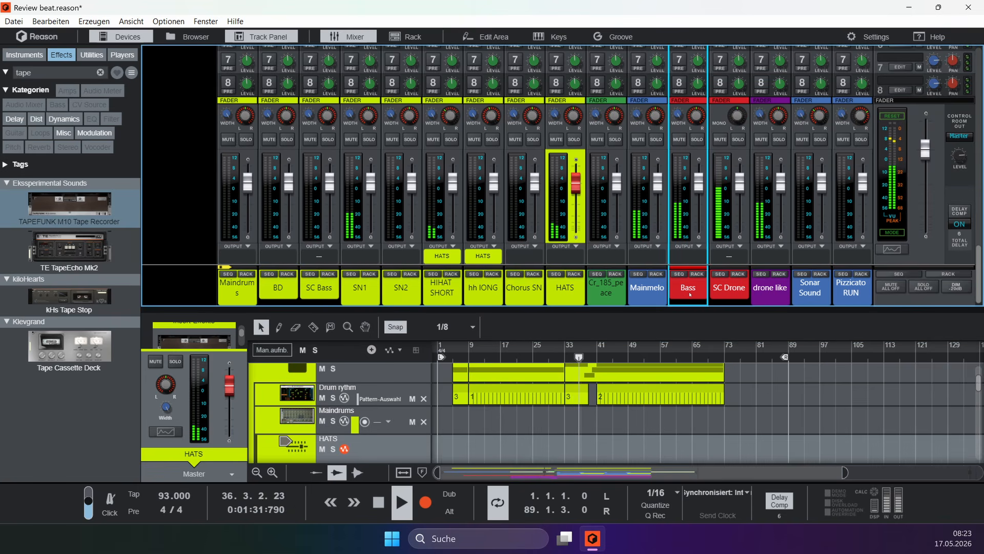
pyautogui.click(647, 300)
pyautogui.press('Left')
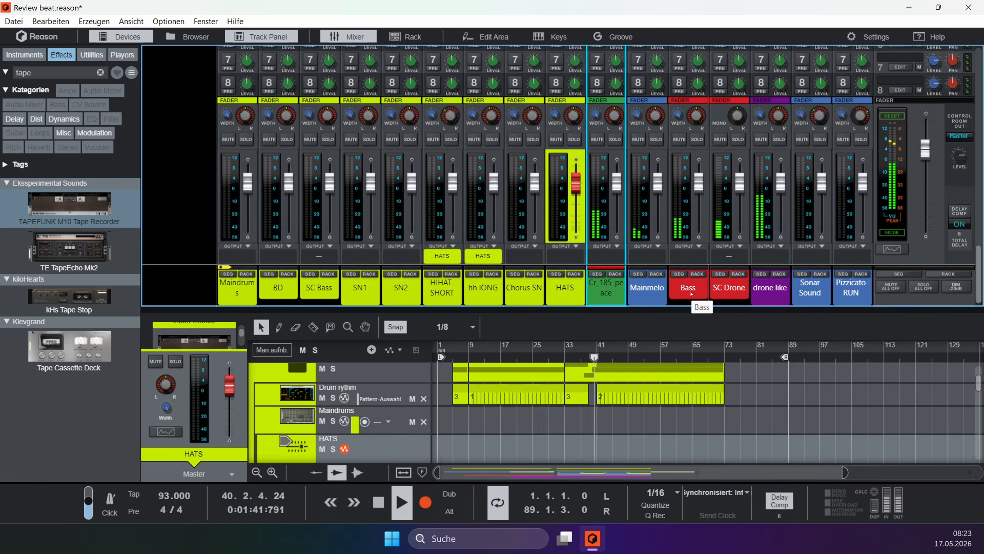
# Step: Lower the Gain Tool on the drone like channel to -9.5 dB and resume playback of the mix
pyautogui.click(779, 274)
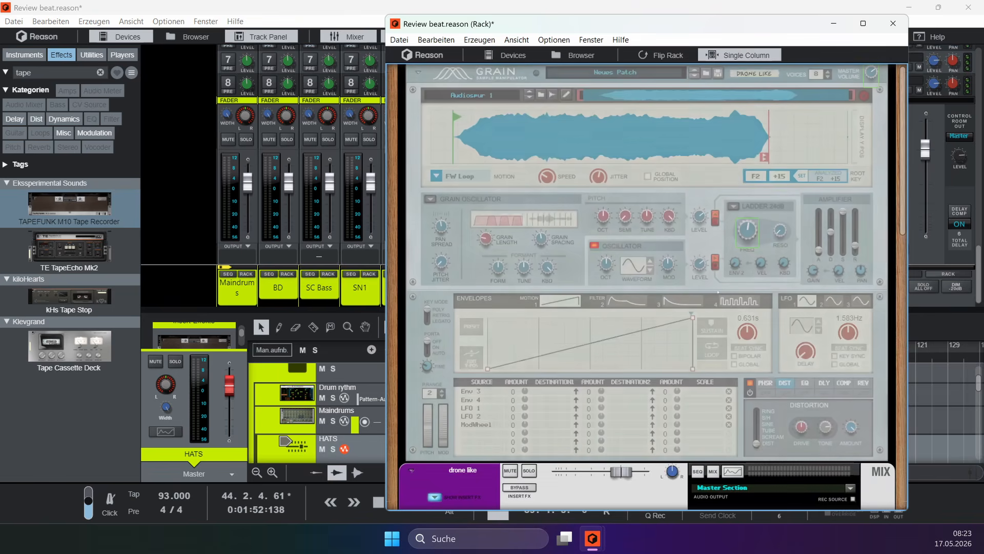
pyautogui.scroll(-10, 650, 353)
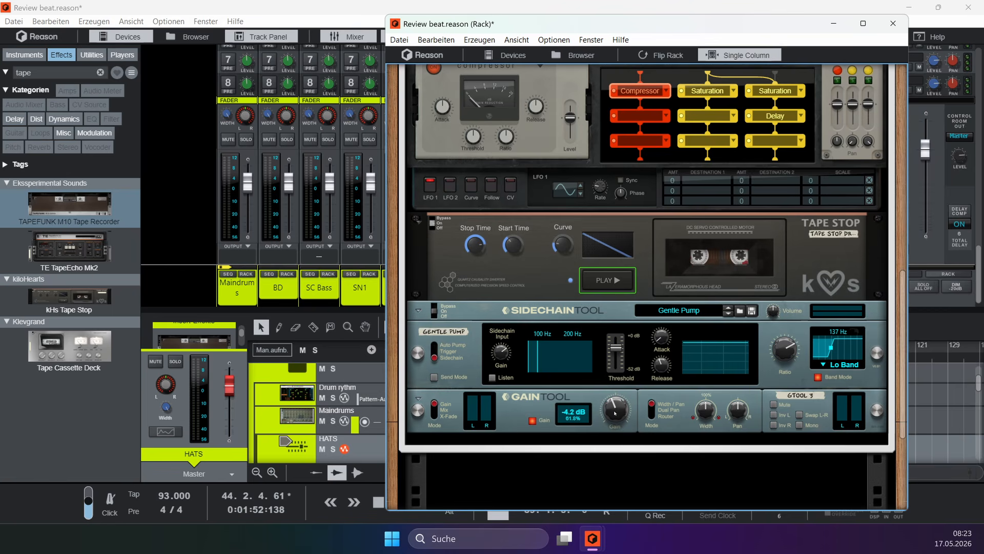
pyautogui.moveTo(616, 409); pyautogui.dragTo(613, 418)
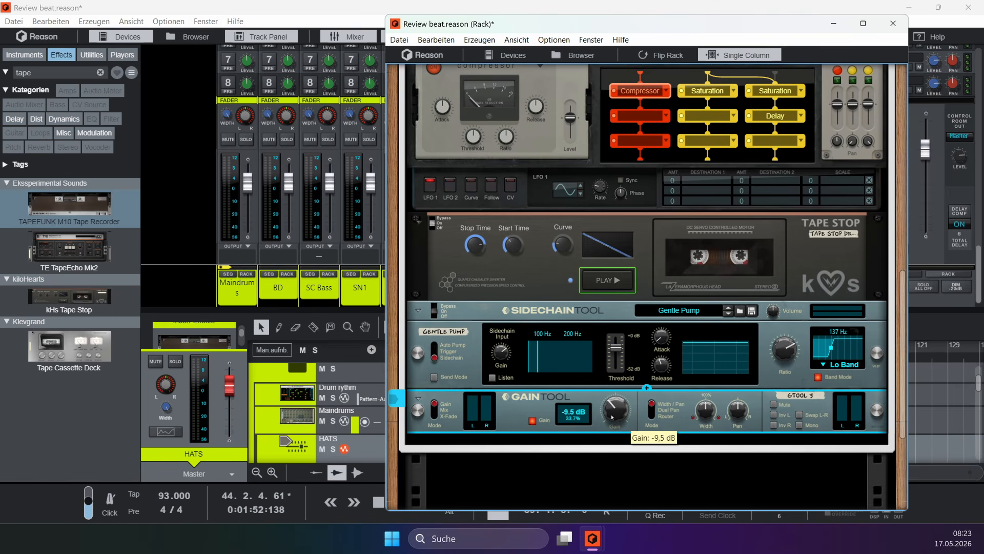
pyautogui.press('space')
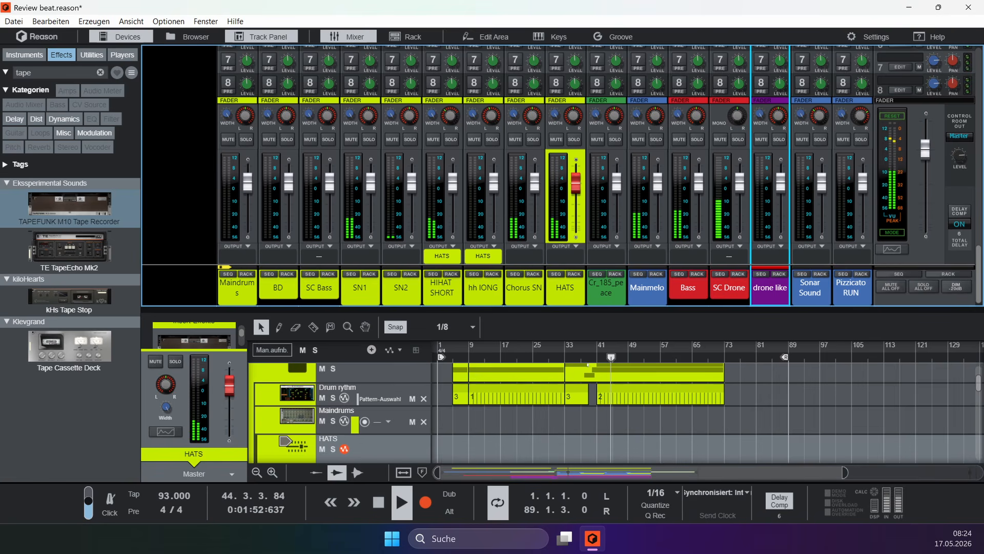
# Step: Replay the mix from about bar 36 to check the drone like channel's balance and the master level meter
pyautogui.click(578, 357)
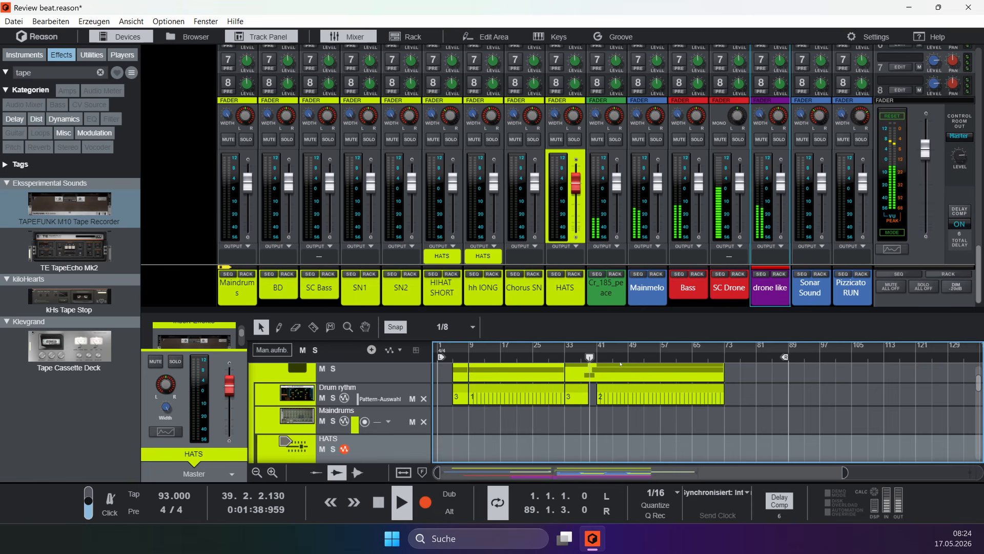
pyautogui.click(779, 274)
pyautogui.click(893, 24)
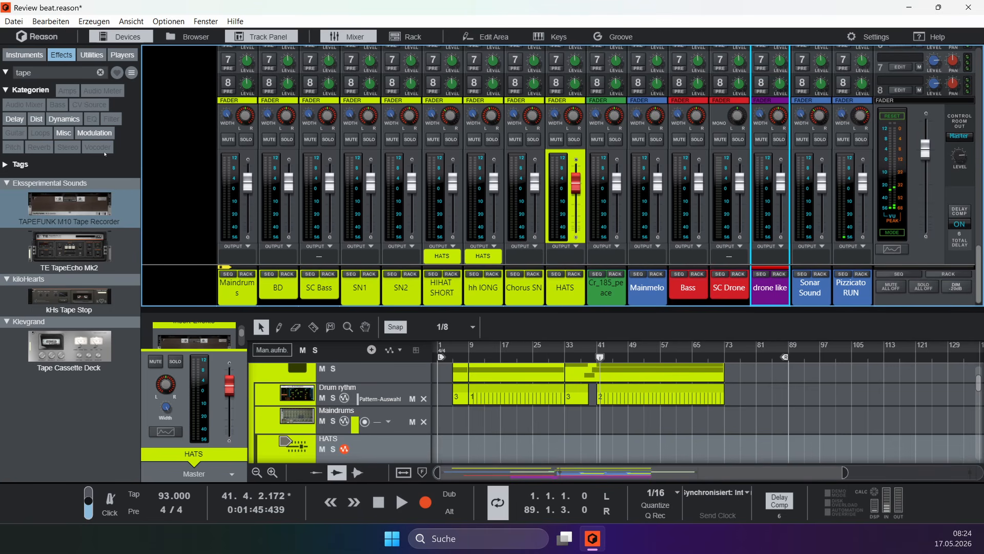
pyautogui.click(169, 253)
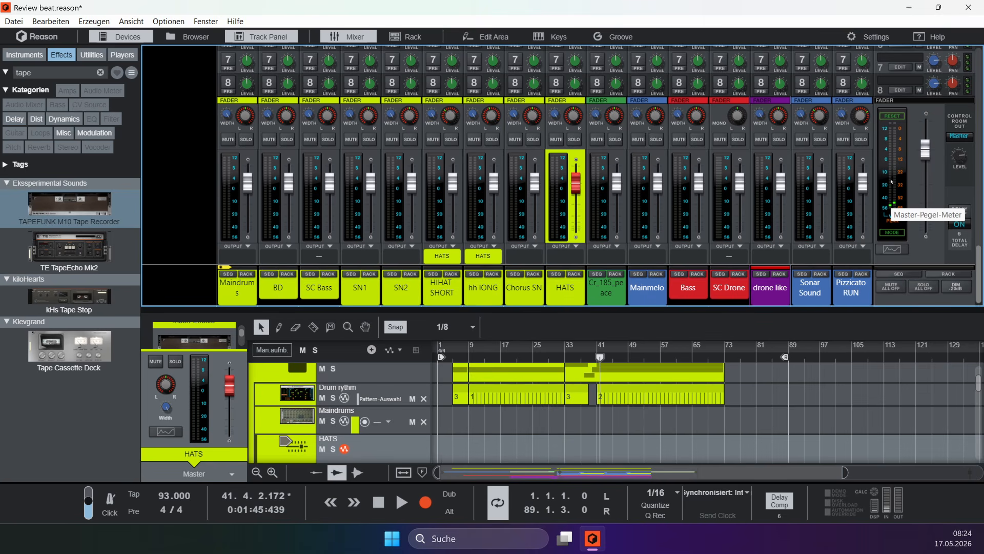
pyautogui.press('space')
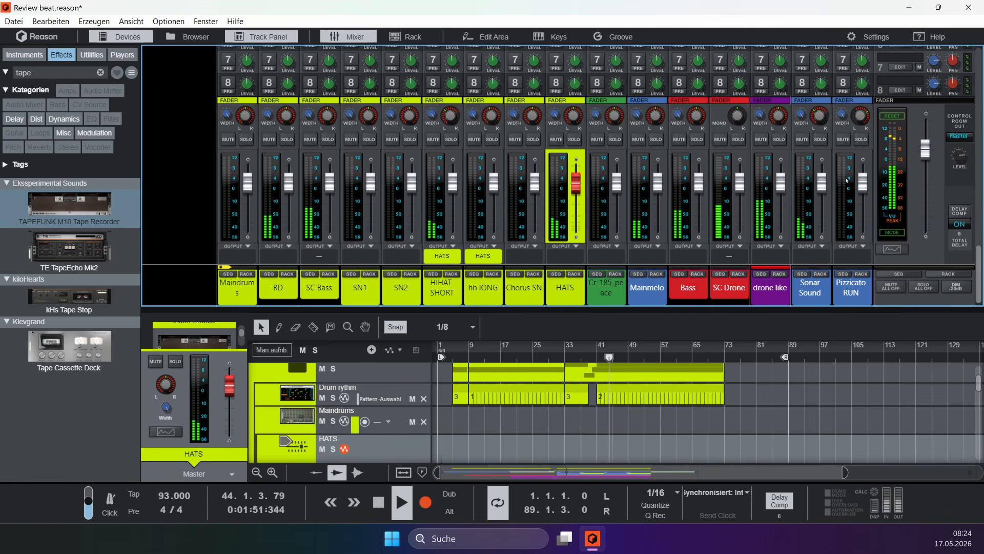
pyautogui.press('space')
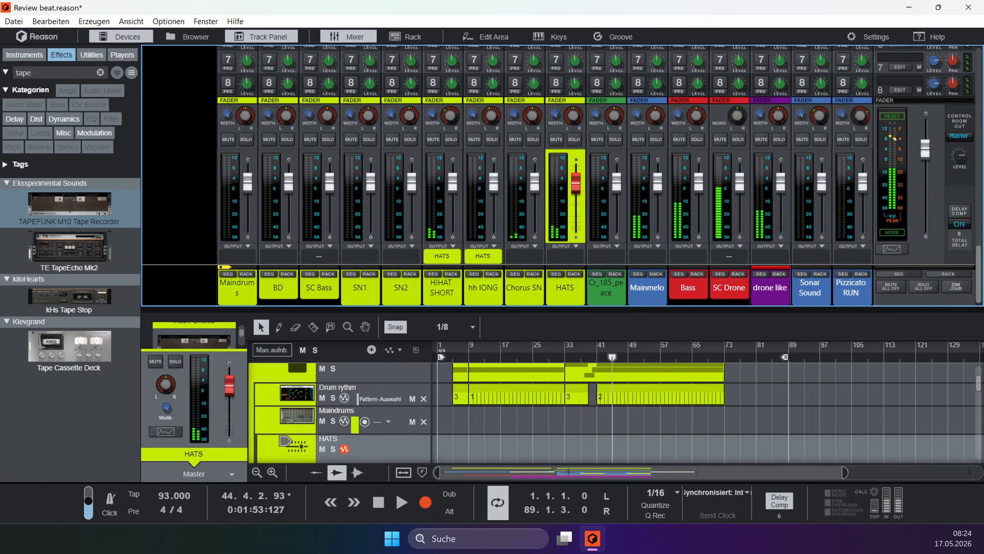
# Step: Examine the mixer's sends, faders and outputs alongside the sequencer's melody, bass and drone tracks
pyautogui.scroll(5, 903, 192)
pyautogui.scroll(-5, 398, 256)
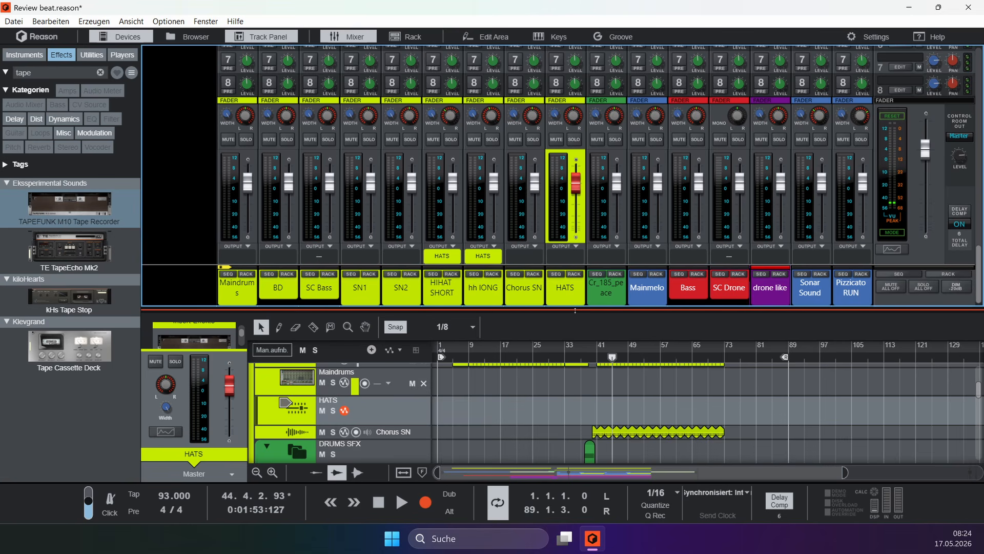
pyautogui.moveTo(575, 311); pyautogui.dragTo(578, 437)
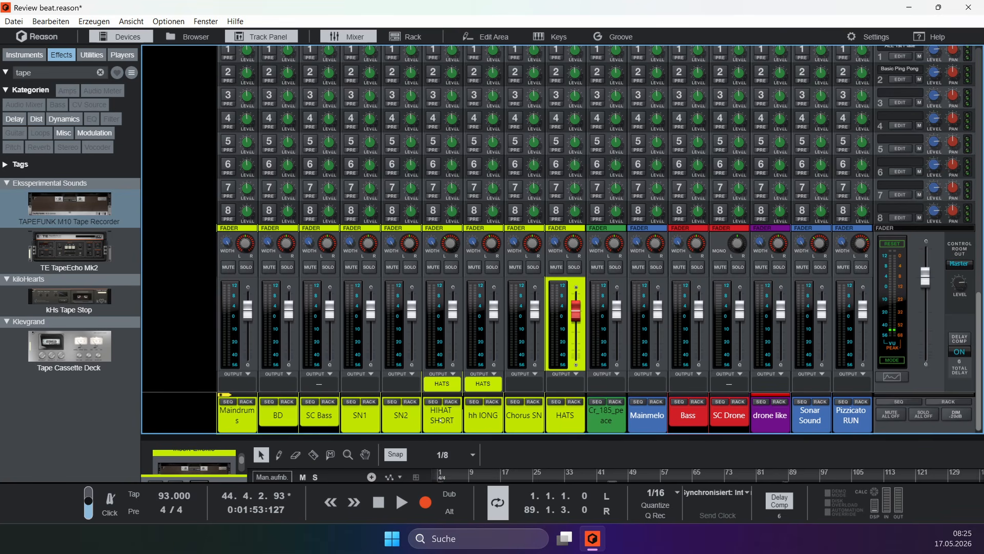
pyautogui.moveTo(420, 437); pyautogui.dragTo(421, 227)
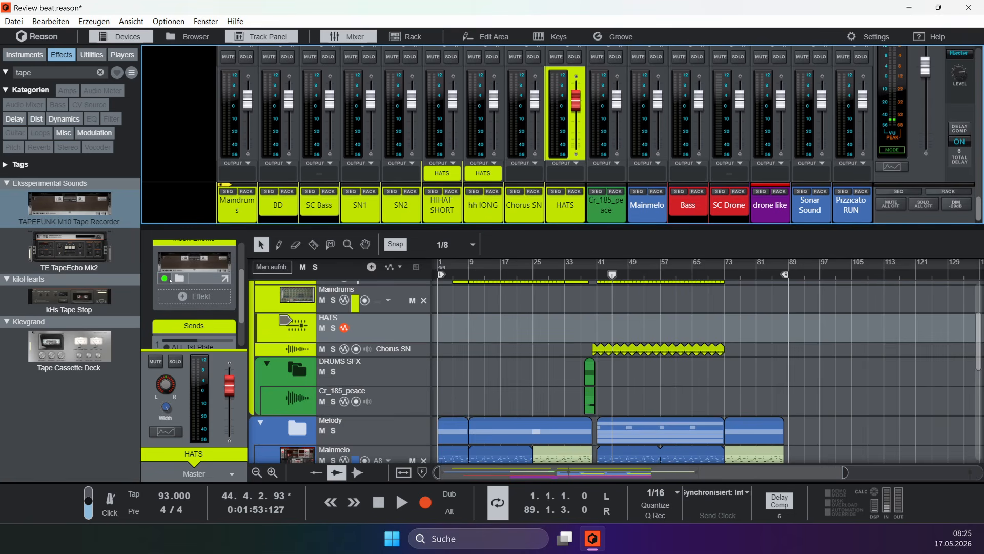
pyautogui.scroll(-5, 399, 441)
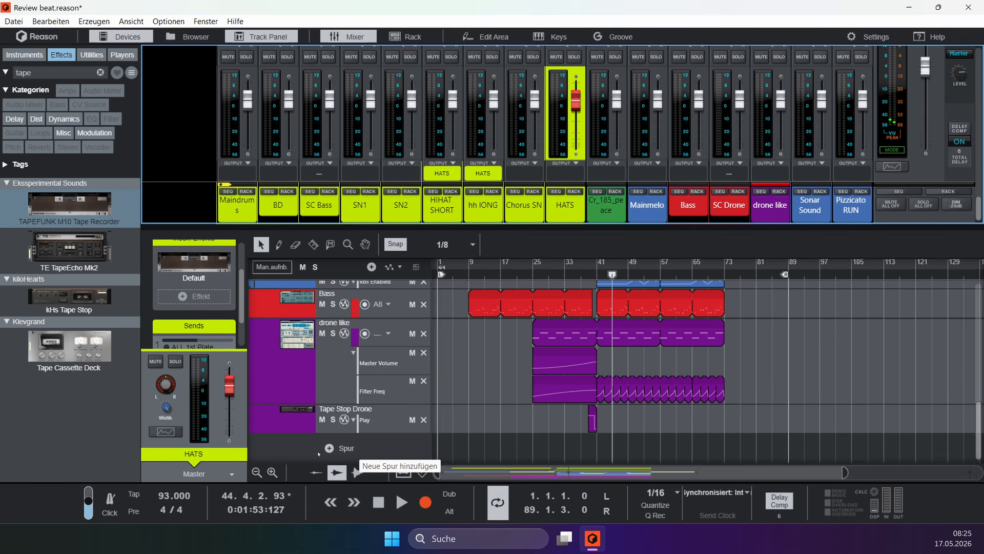
pyautogui.scroll(5, 631, 205)
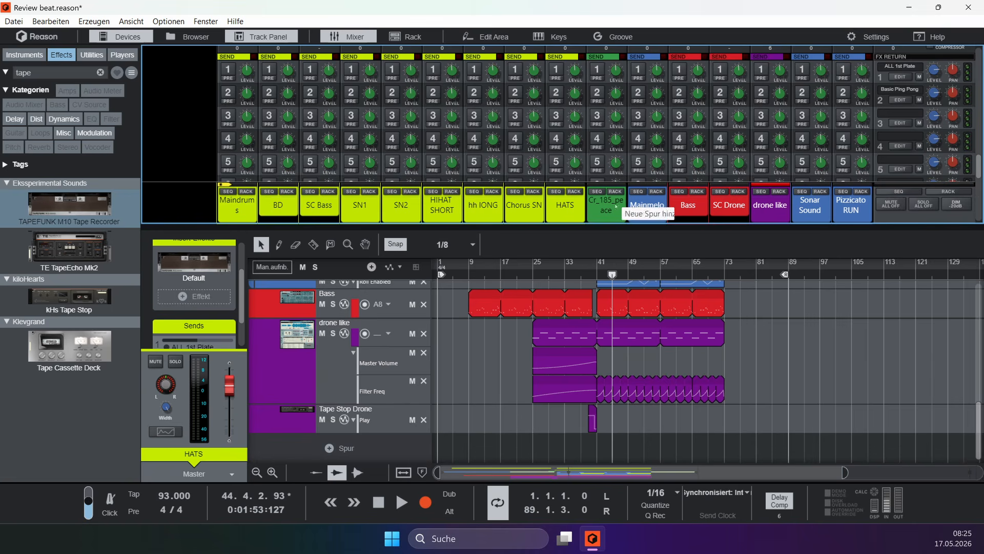
pyautogui.moveTo(593, 225); pyautogui.dragTo(590, 348)
pyautogui.scroll(-5, 560, 265)
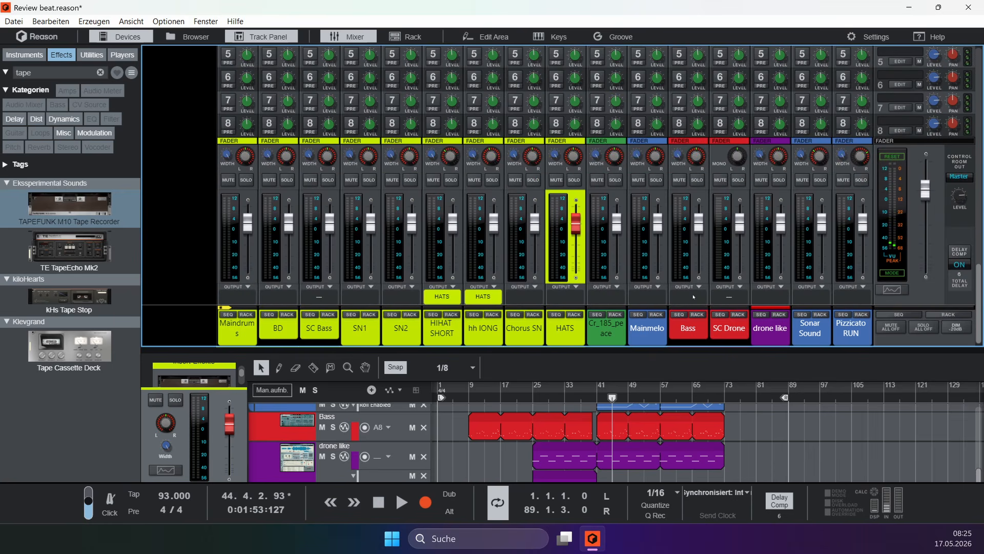
# Step: Expand the sequencer over the full mixer area and review the arrangement's tracks
pyautogui.moveTo(723, 347); pyautogui.dragTo(573, 2)
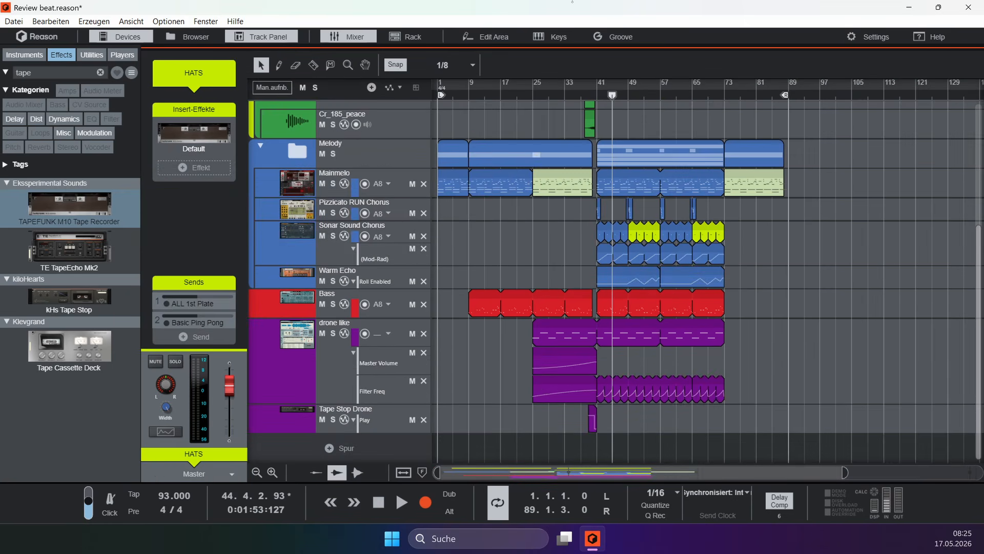
pyautogui.scroll(5, 548, 395)
pyautogui.scroll(-5, 548, 395)
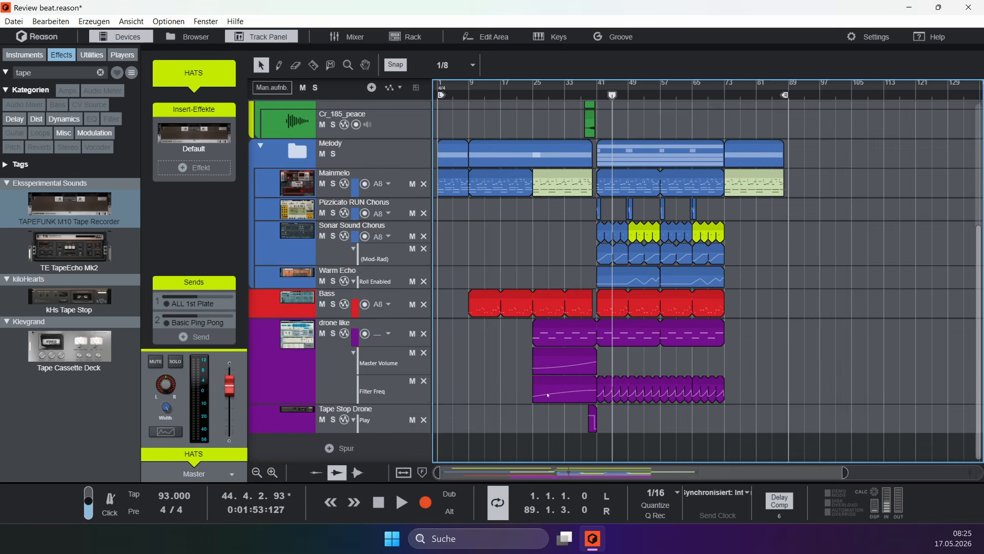